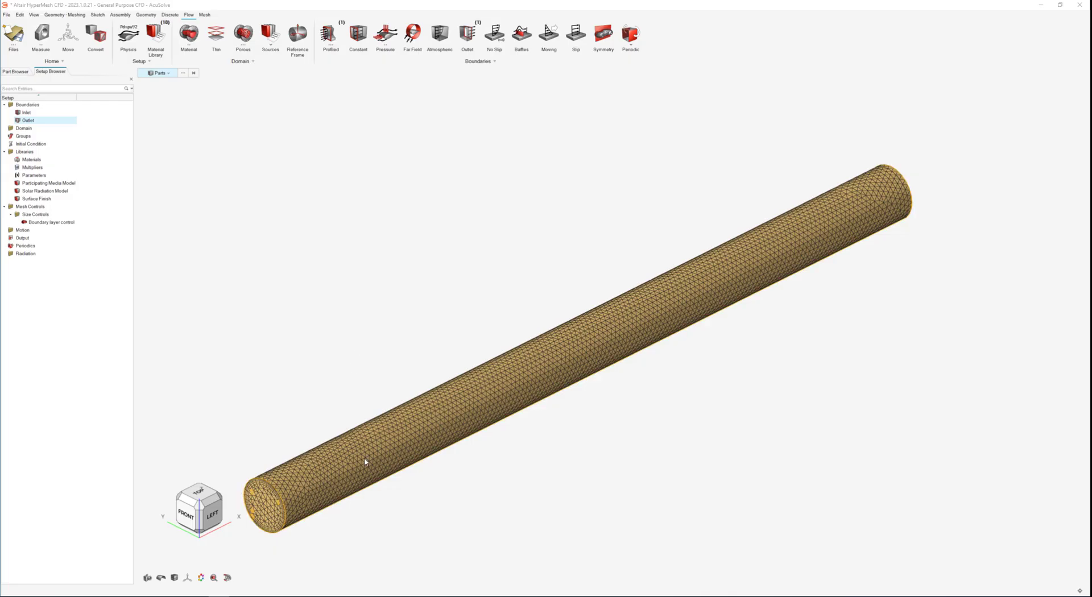
Inspect the pipe's interior mesh with a lengthwise section cut, then restore the isometric view.
scroll(366, 461, up, 5)
click(195, 514)
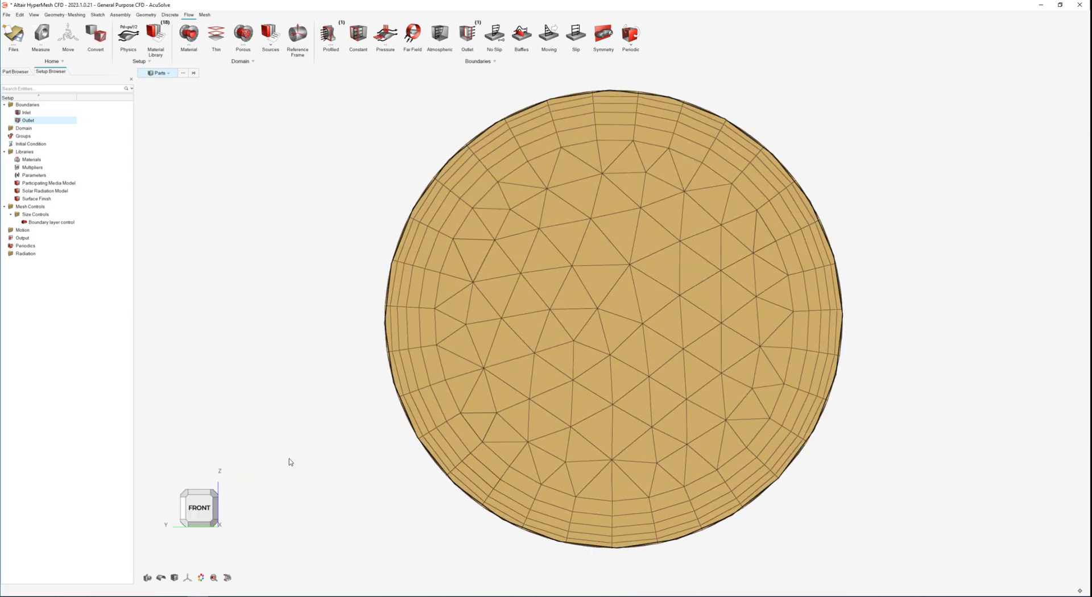
click(214, 493)
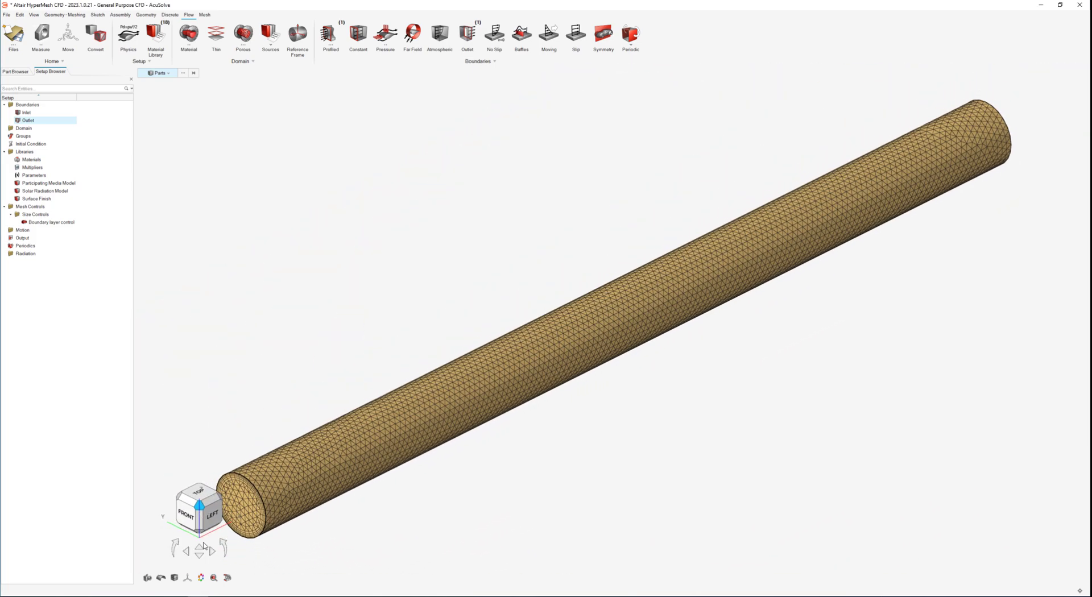
click(228, 577)
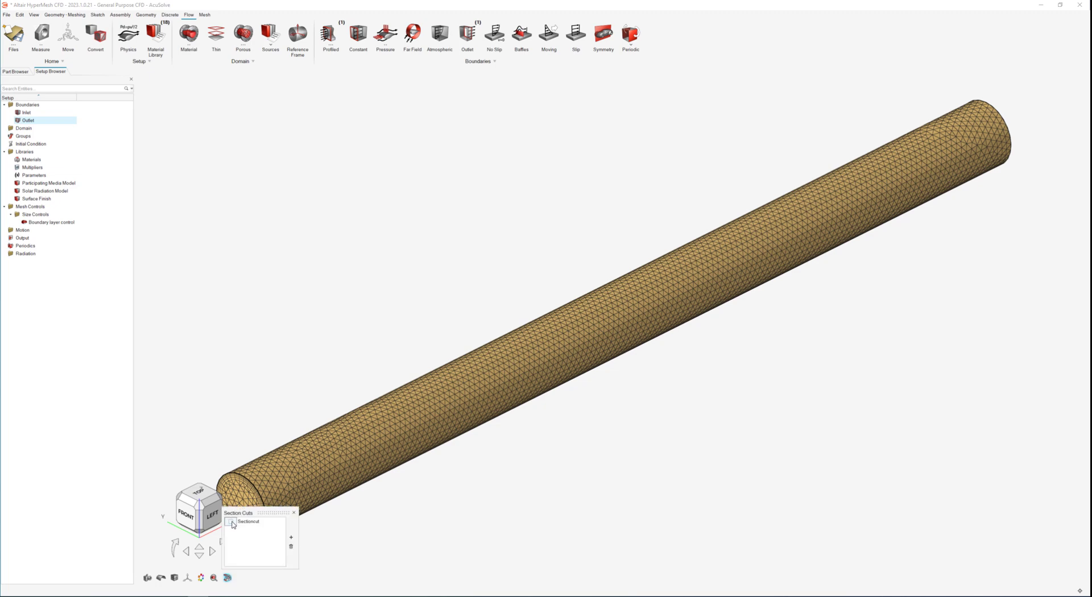
click(229, 523)
click(212, 515)
scroll(336, 363, up, 5)
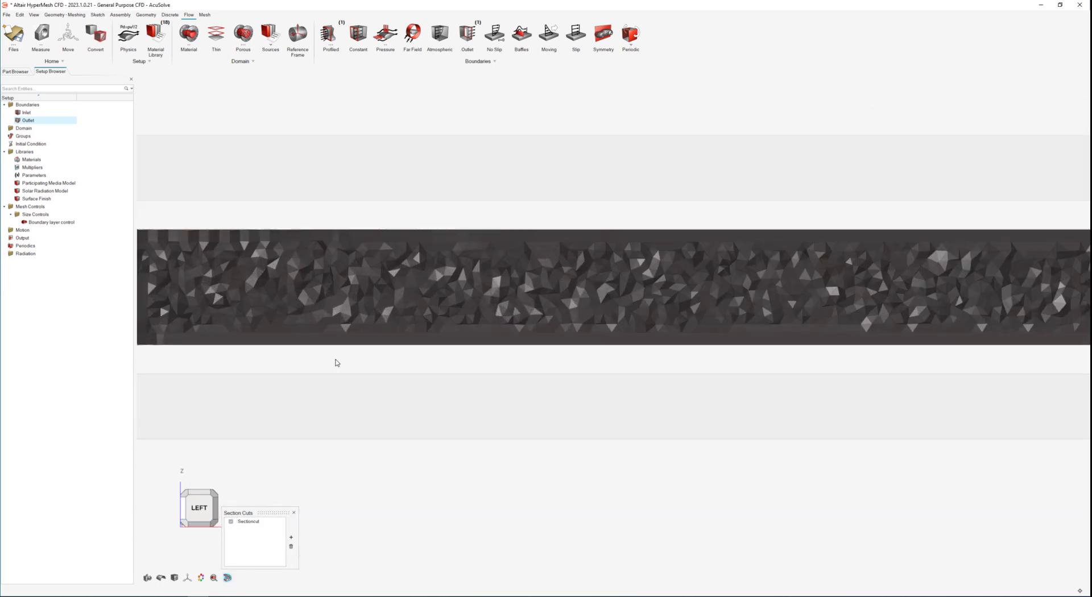
middle_drag(307, 285, 502, 399)
scroll(422, 385, up, 1)
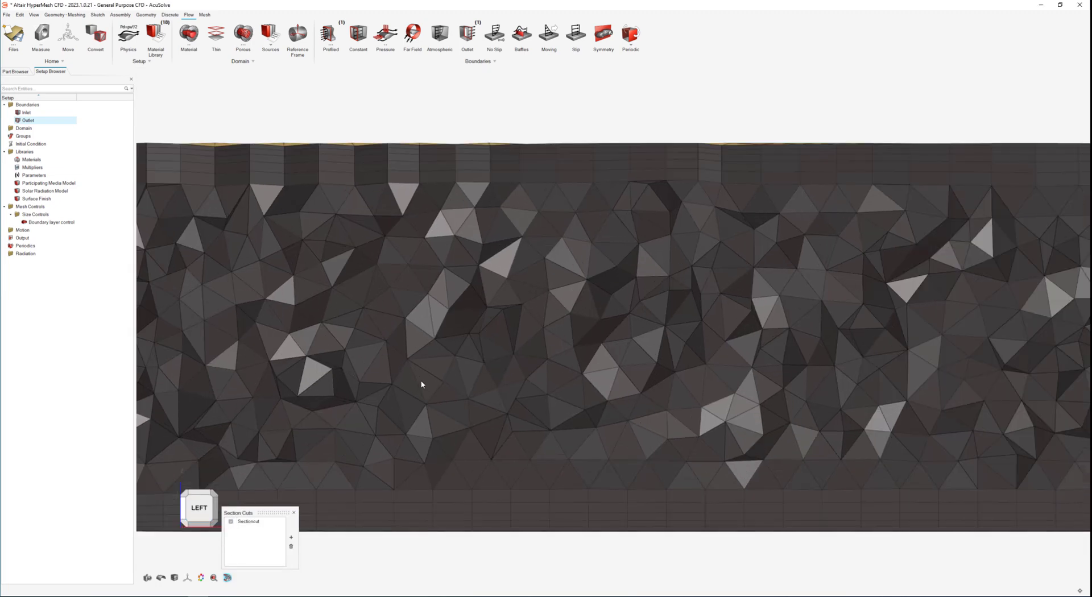
click(231, 521)
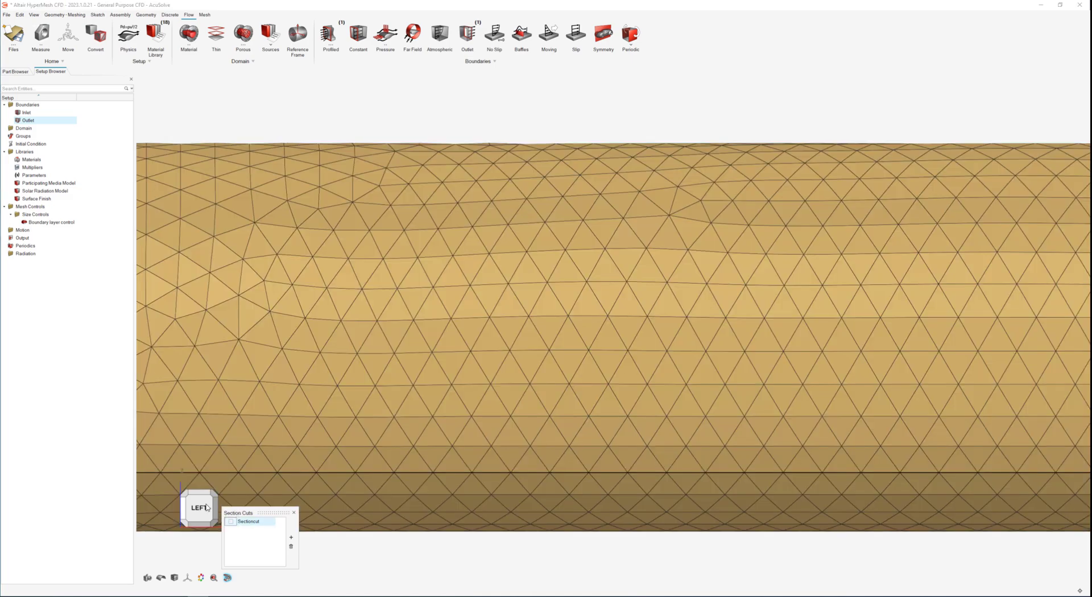
click(184, 499)
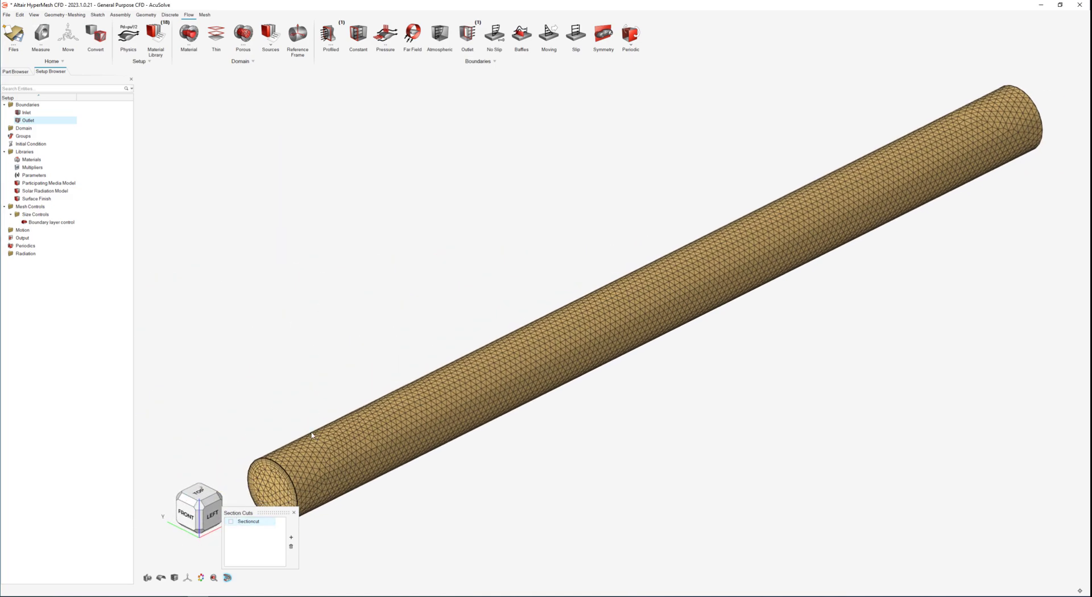
click(294, 510)
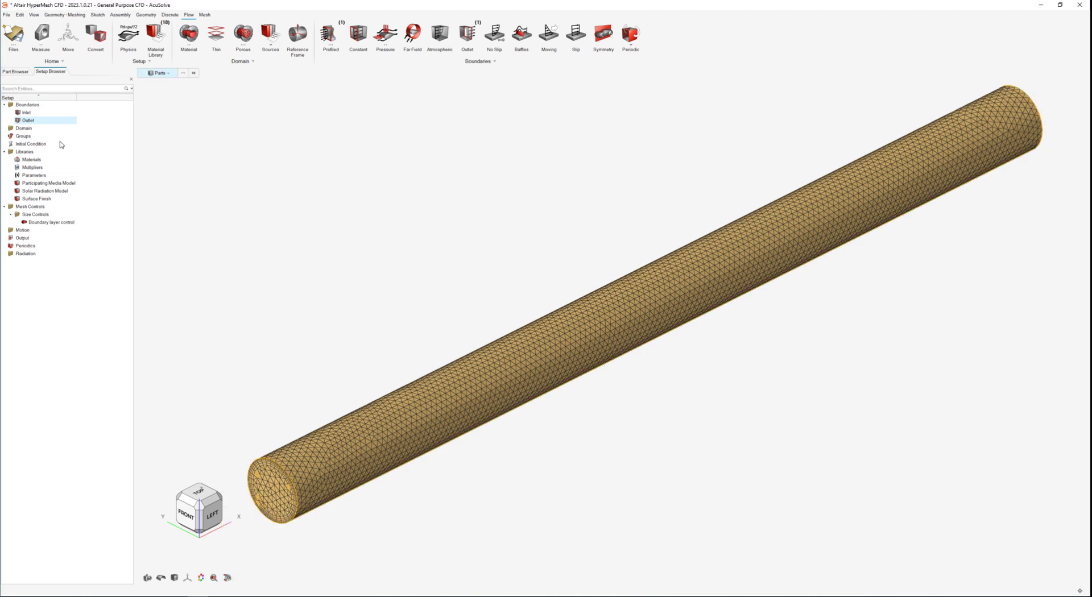
Review the Inlet and Outlet boundary settings without changing them.
right_click(34, 115)
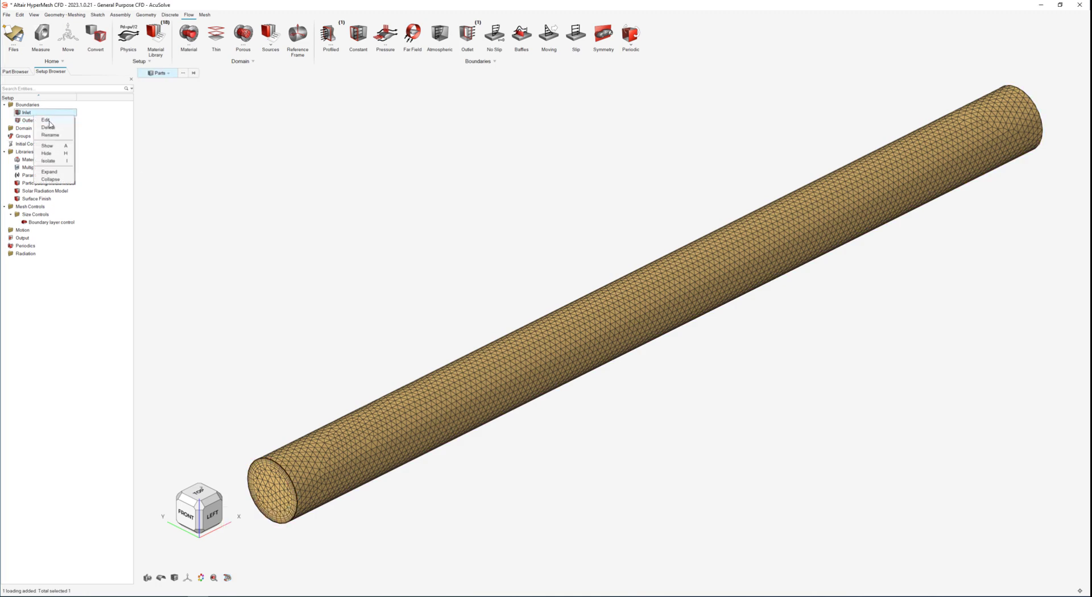
click(52, 125)
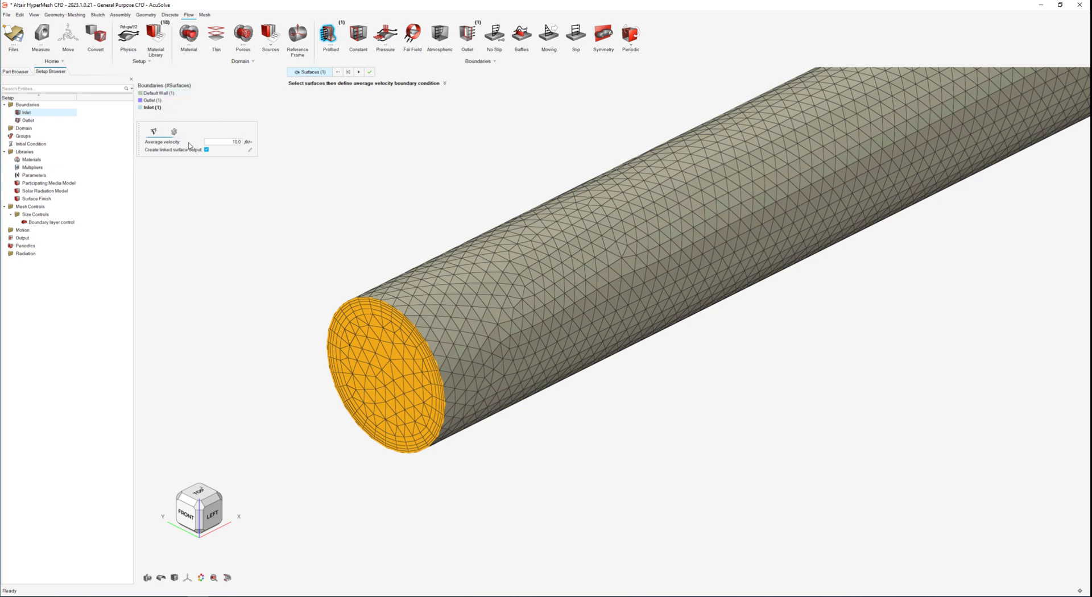
right_click(145, 107)
right_click(154, 103)
click(166, 104)
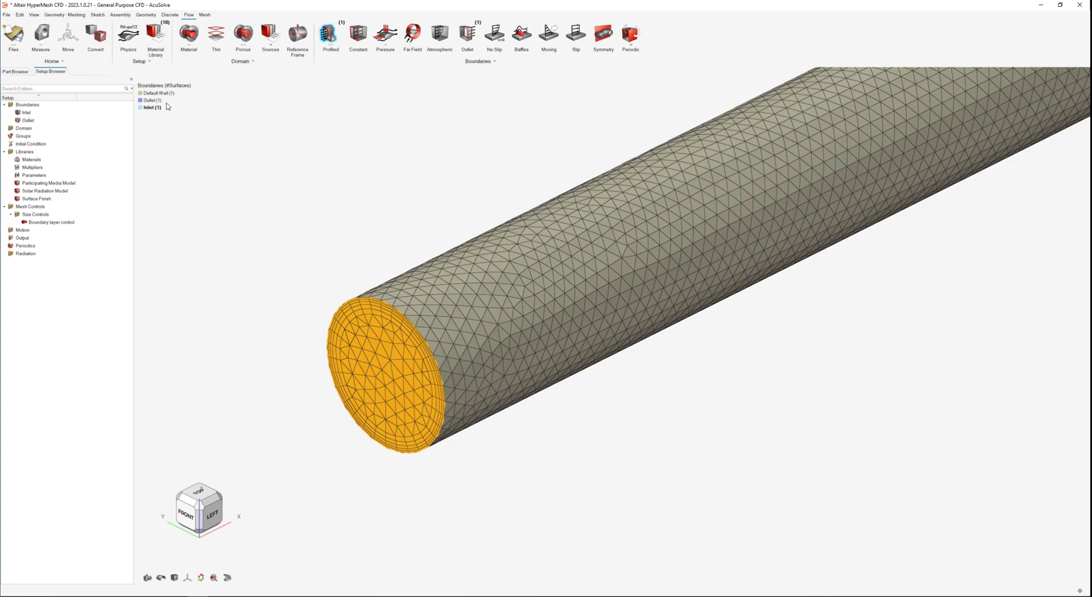
click(219, 504)
click(219, 503)
scroll(903, 457, up, 5)
scroll(903, 457, down, 5)
key(Escape)
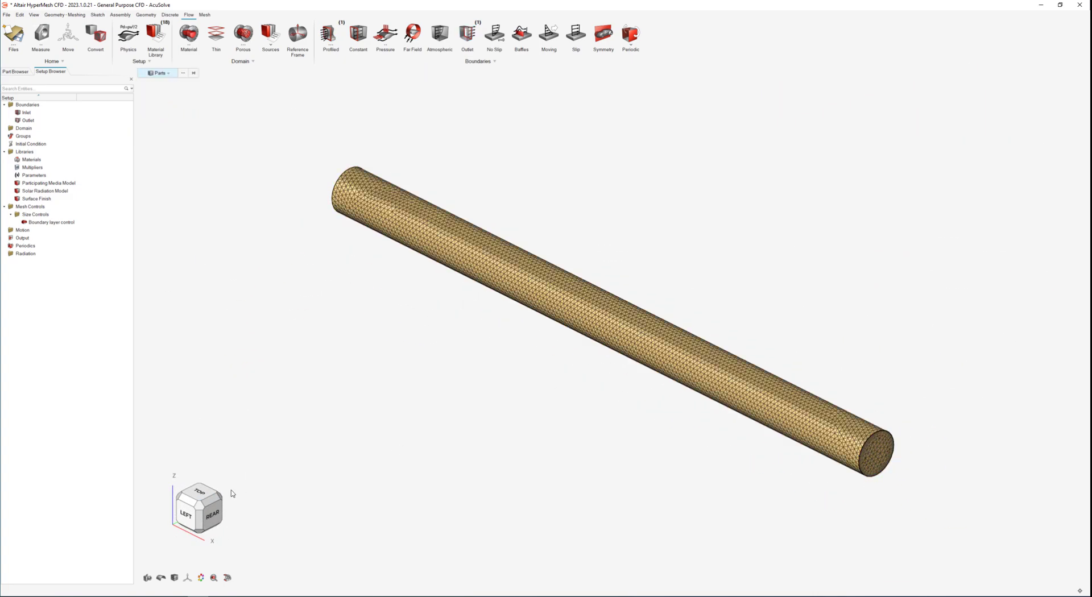
click(193, 507)
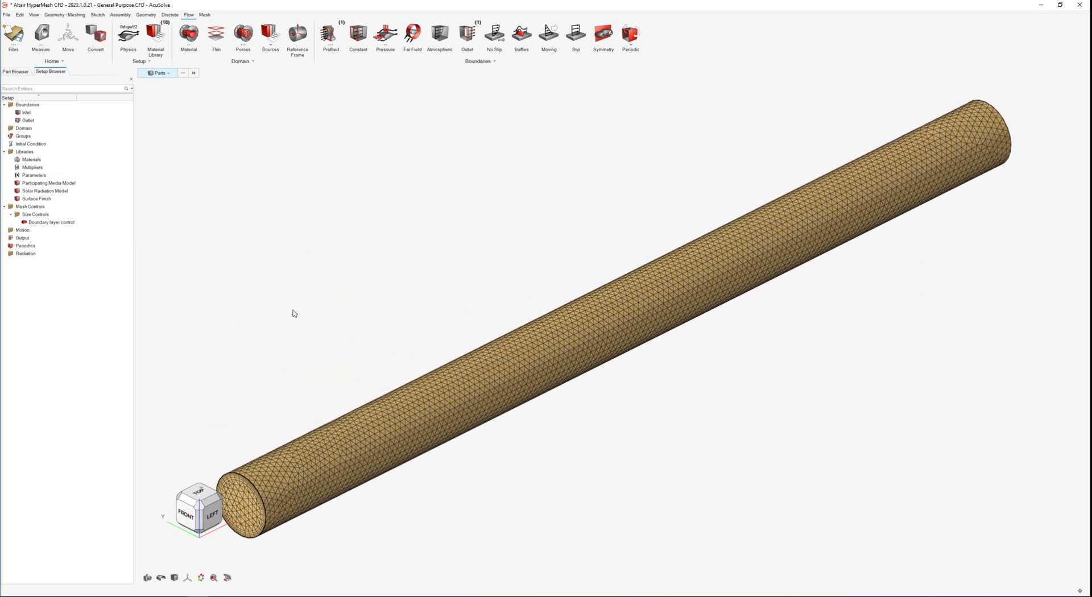
right_drag(300, 296, 325, 266)
scroll(325, 266, down, 2)
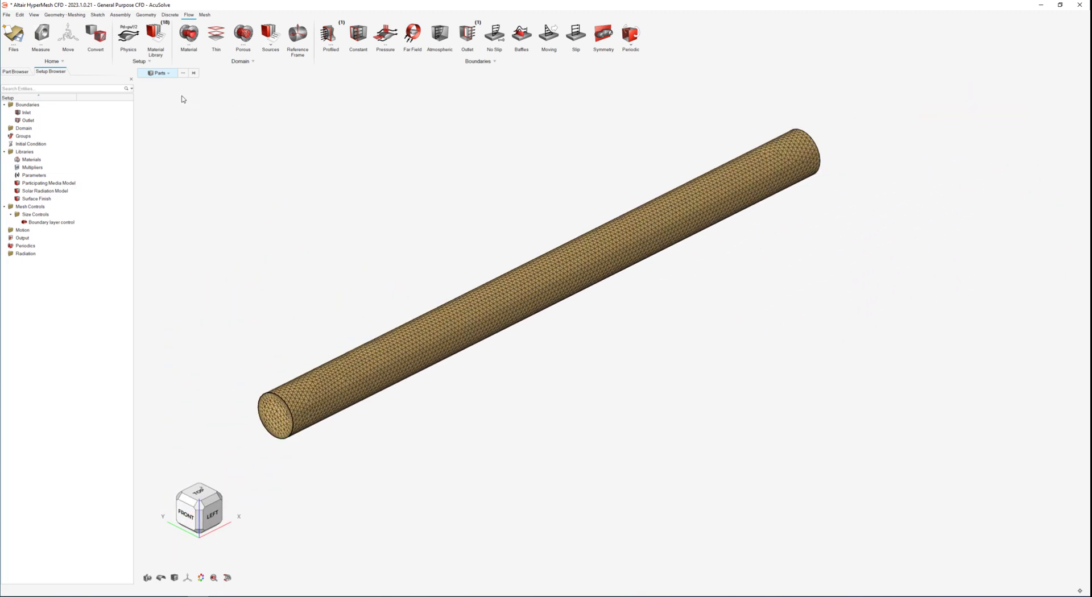
Check the Fluid material in My Materials and the global solver setup.
click(189, 34)
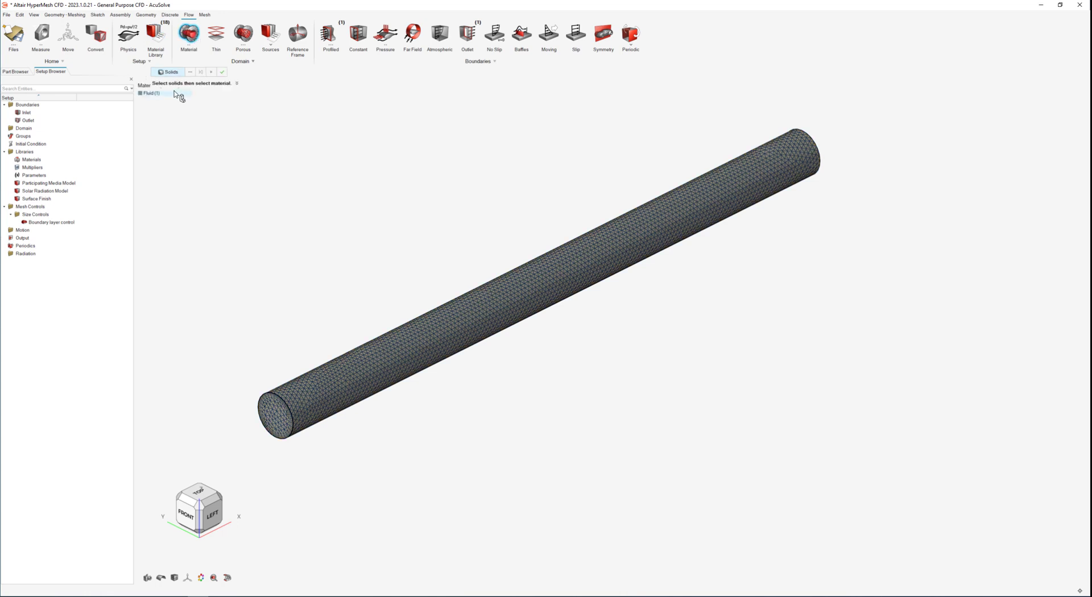
click(155, 34)
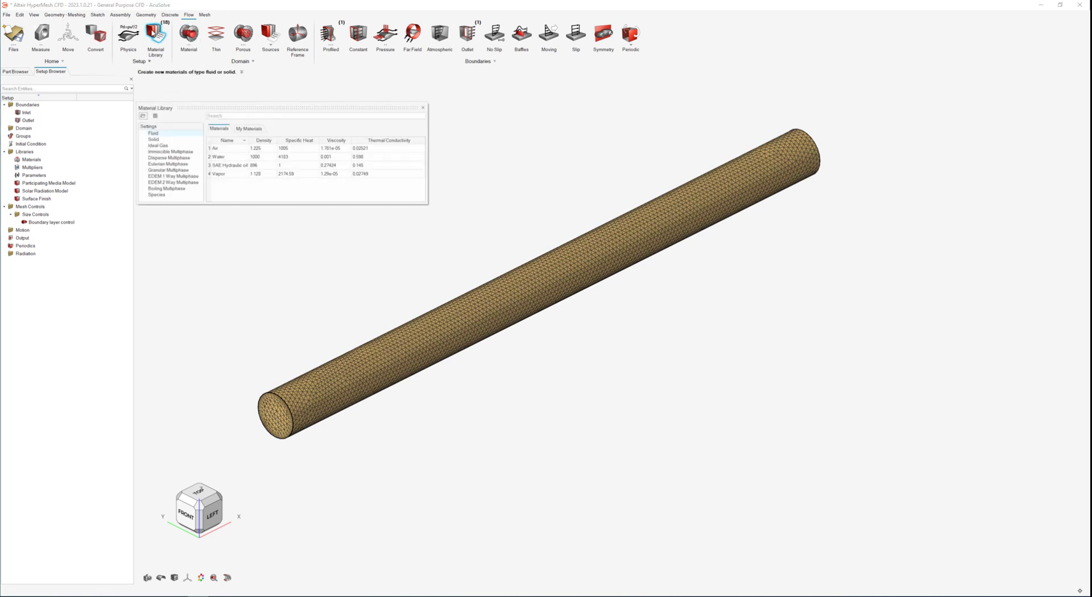
click(250, 129)
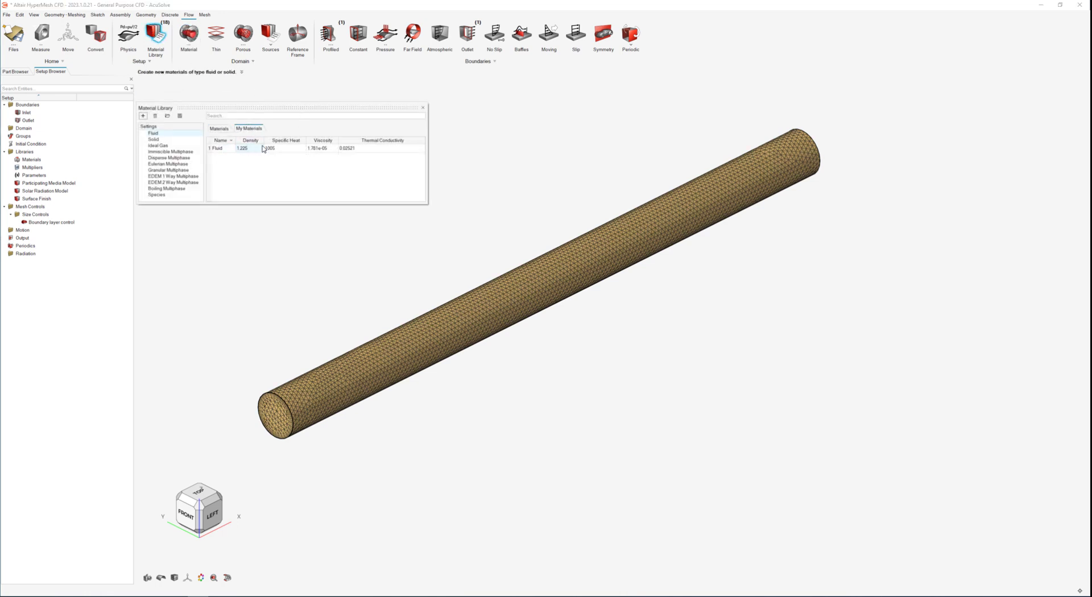
click(129, 37)
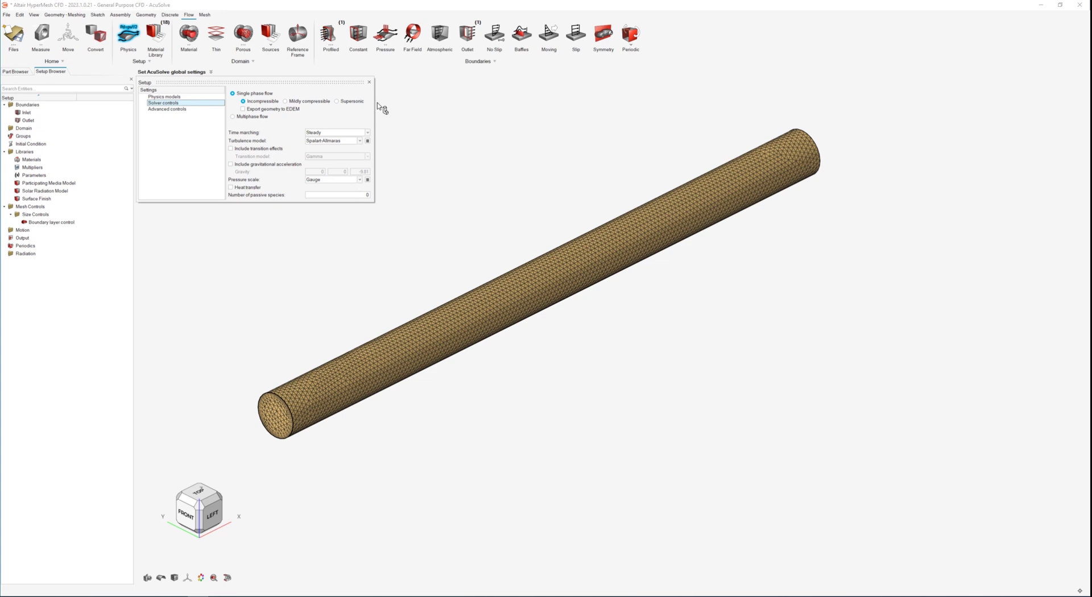
click(369, 82)
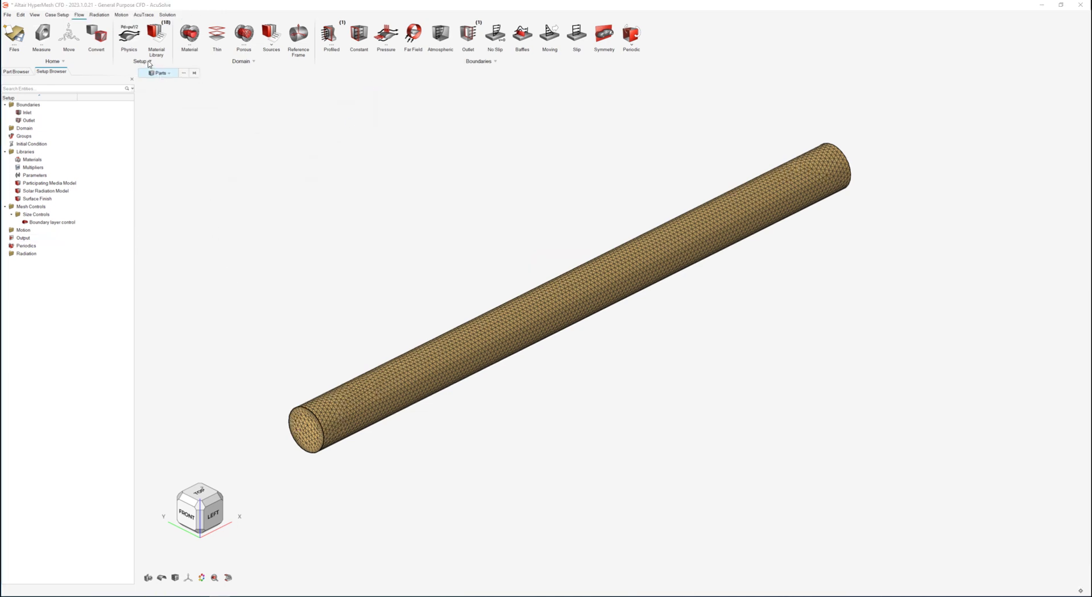
Add parameters Inlet_Vel = 10 and myu = 1.781e-5 in the parameter manager.
click(151, 61)
click(148, 71)
click(104, 90)
click(104, 91)
click(116, 107)
text(h)
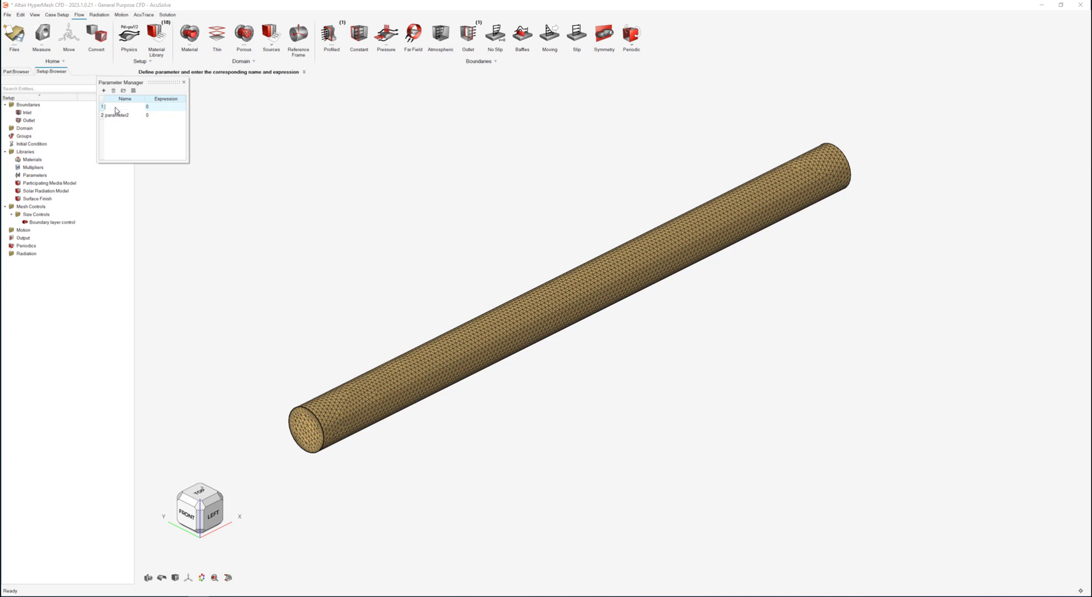
text(nlet_Vel)
key(Tab)
text(10)
key(Tab)
text(myu)
key(Tab)
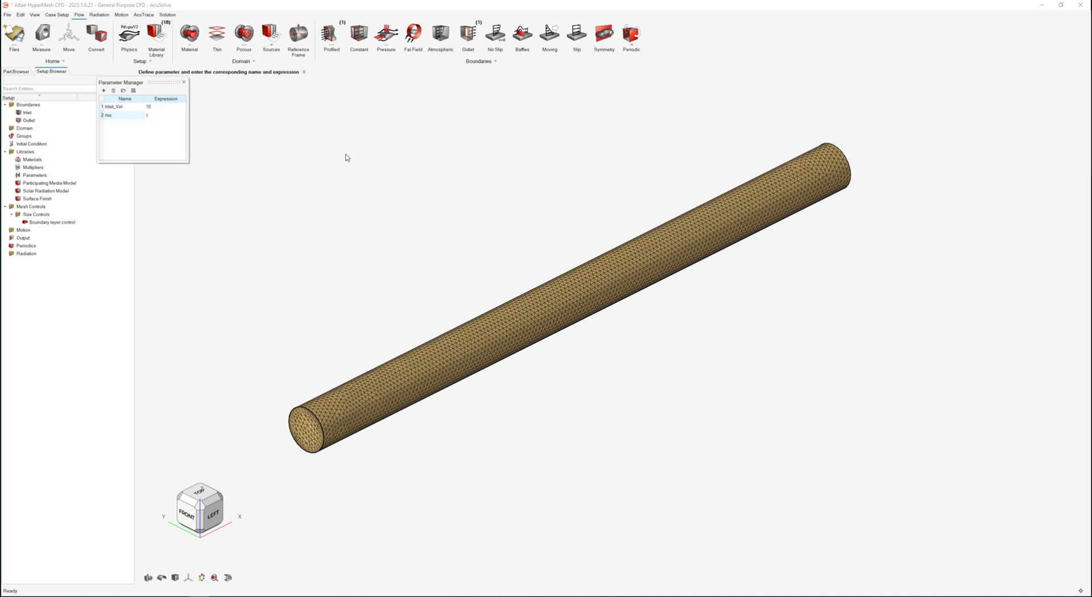
text(1.781e-5)
key(Return)
click(184, 82)
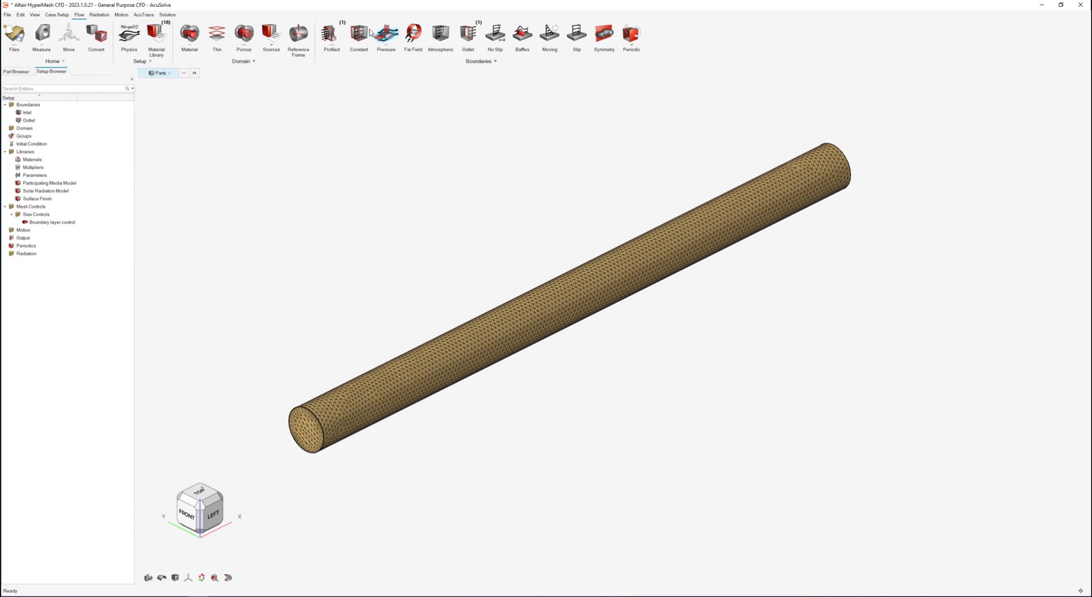
Set the Inlet boundary's average velocity to the Inlet_Vel parameter.
click(329, 34)
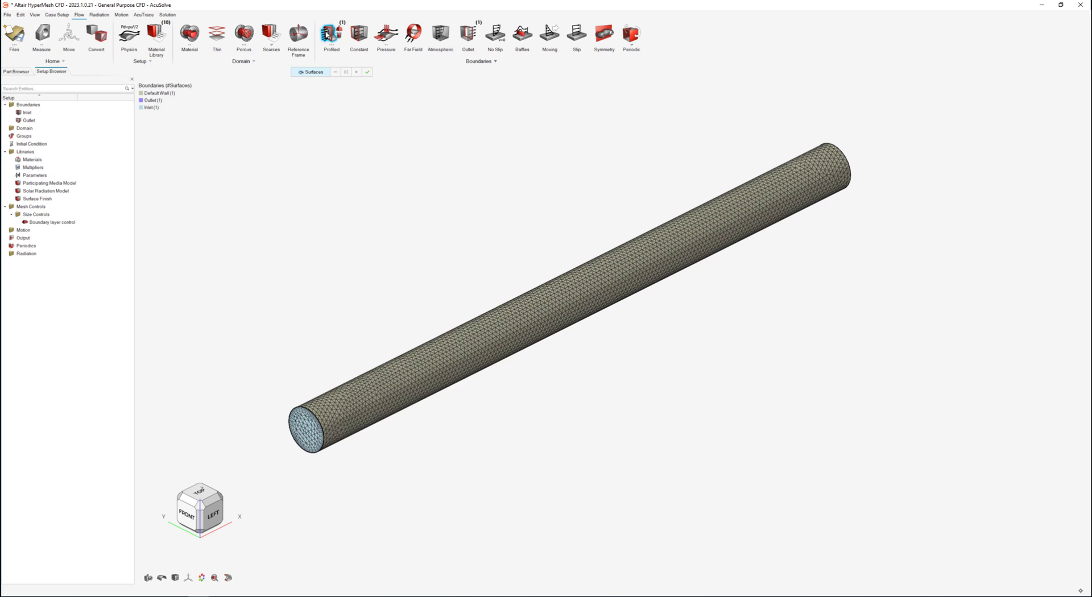
right_click(152, 108)
click(173, 116)
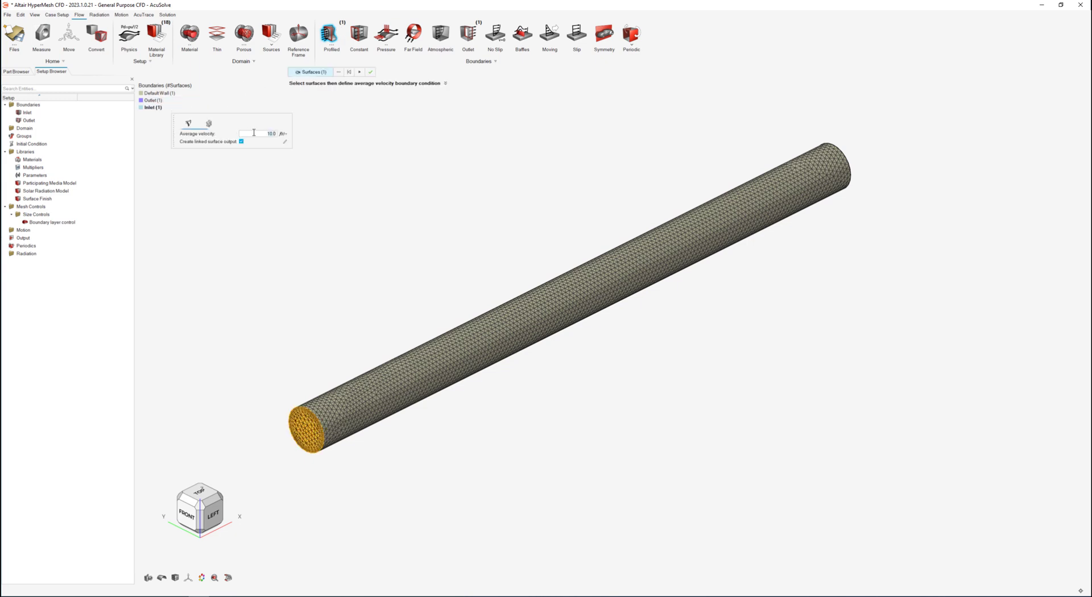
key(BackSpace)
key(BackSpace)
key(BackSpace)
key(BackSpace)
text(In)
key(Return)
click(370, 71)
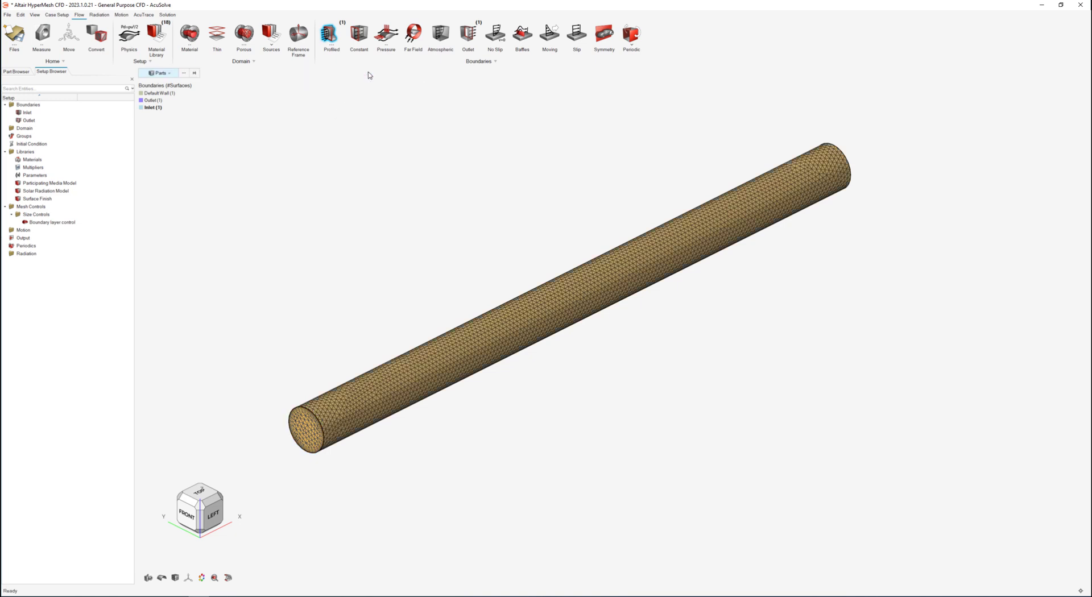
Enter mu as the Fluid material's viscosity in My Materials, then close the library.
click(156, 35)
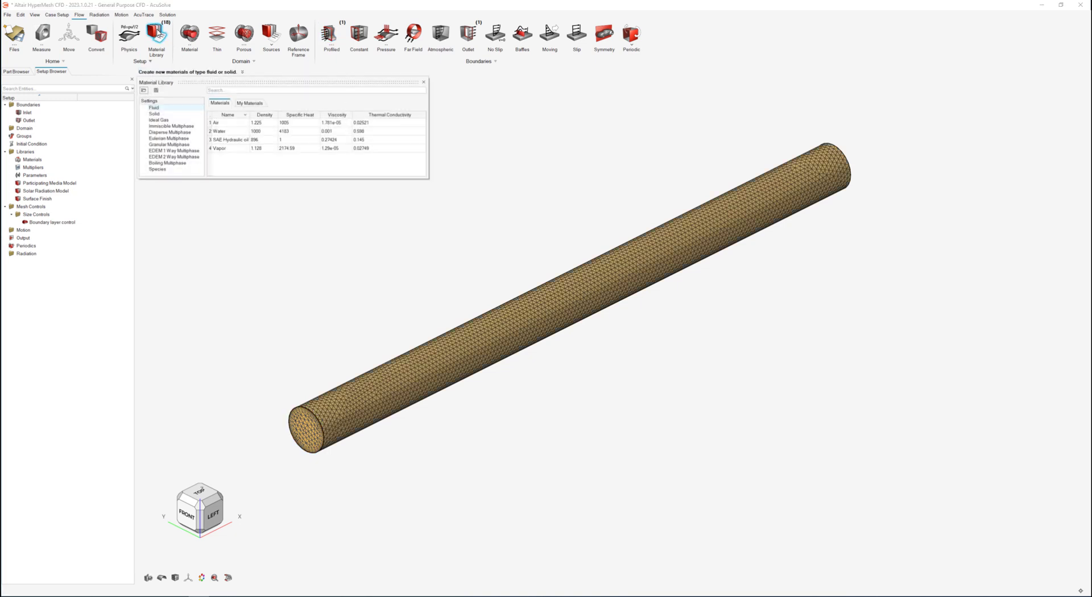
click(252, 104)
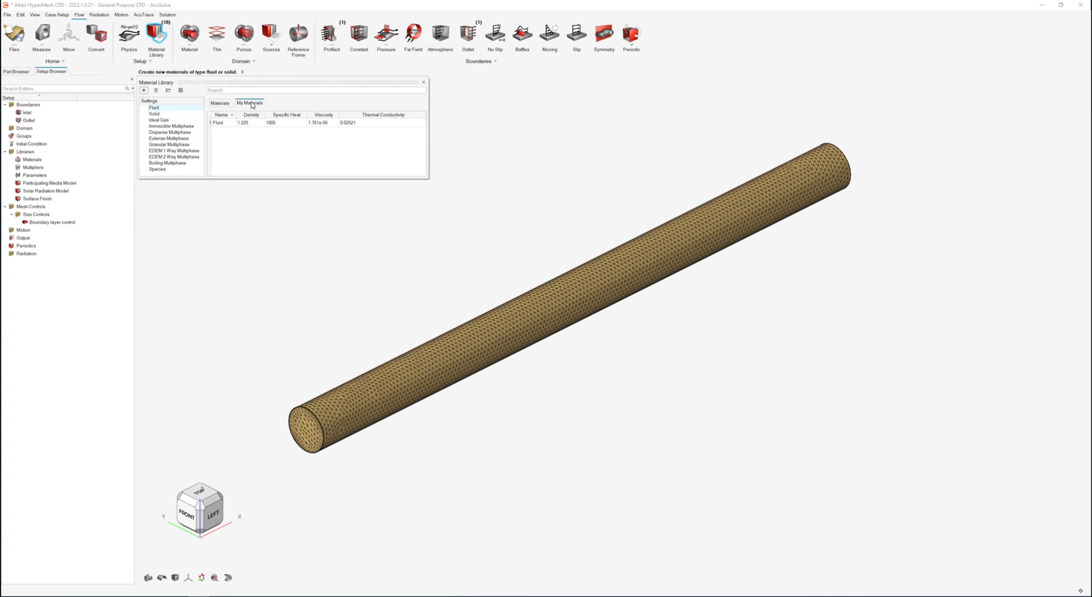
double_click(227, 123)
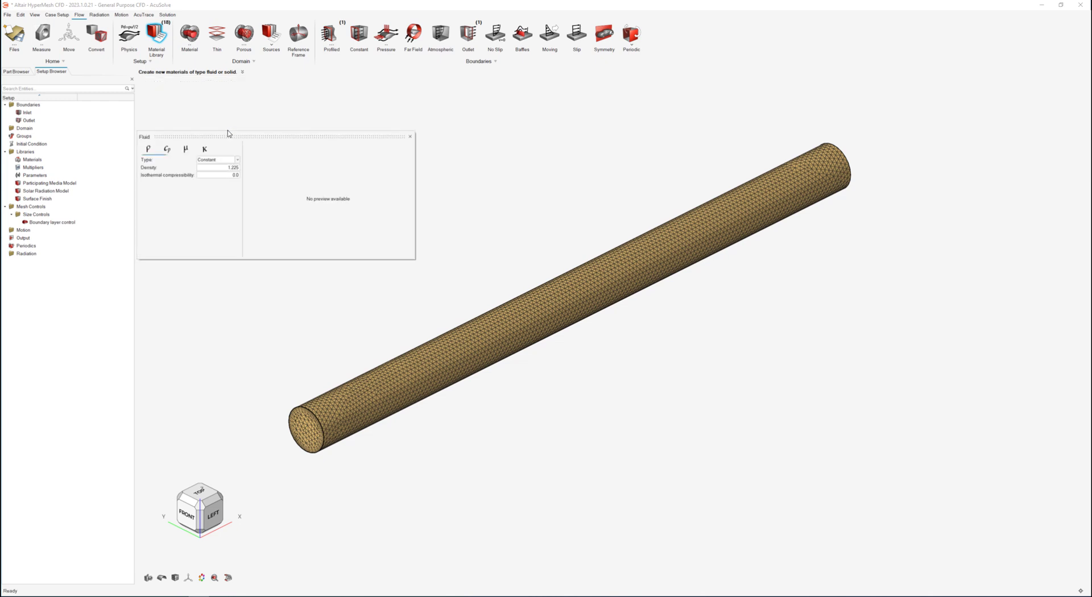
click(186, 150)
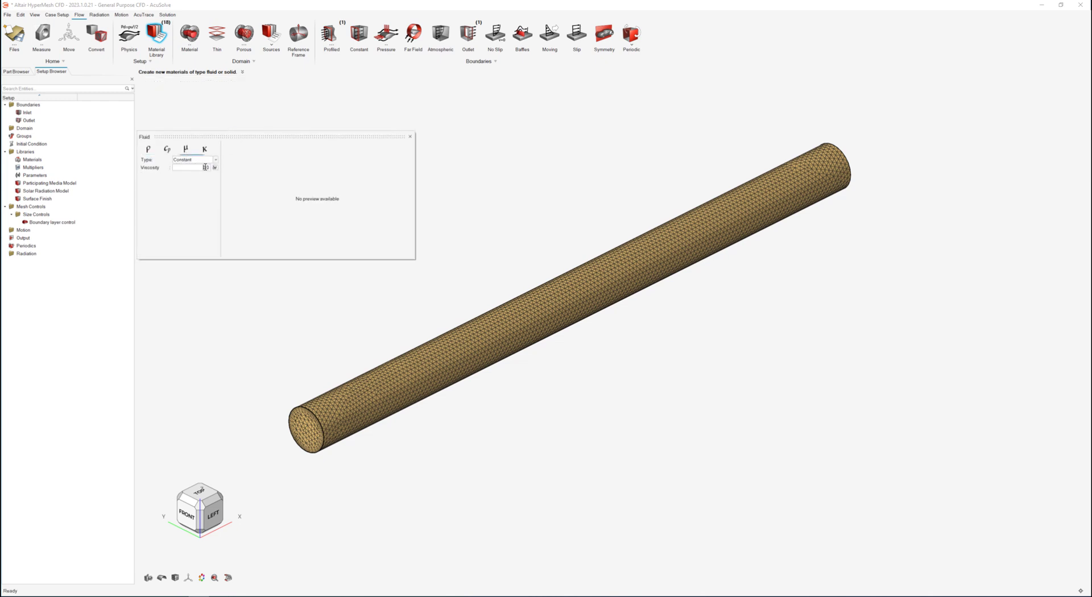
text(mu)
key(Return)
click(410, 137)
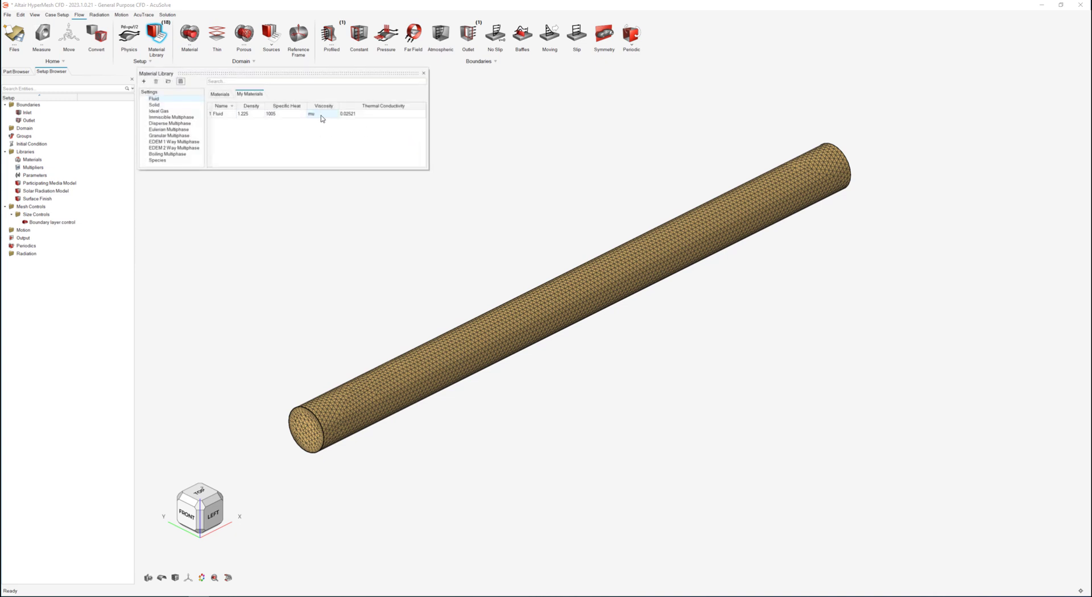
click(419, 74)
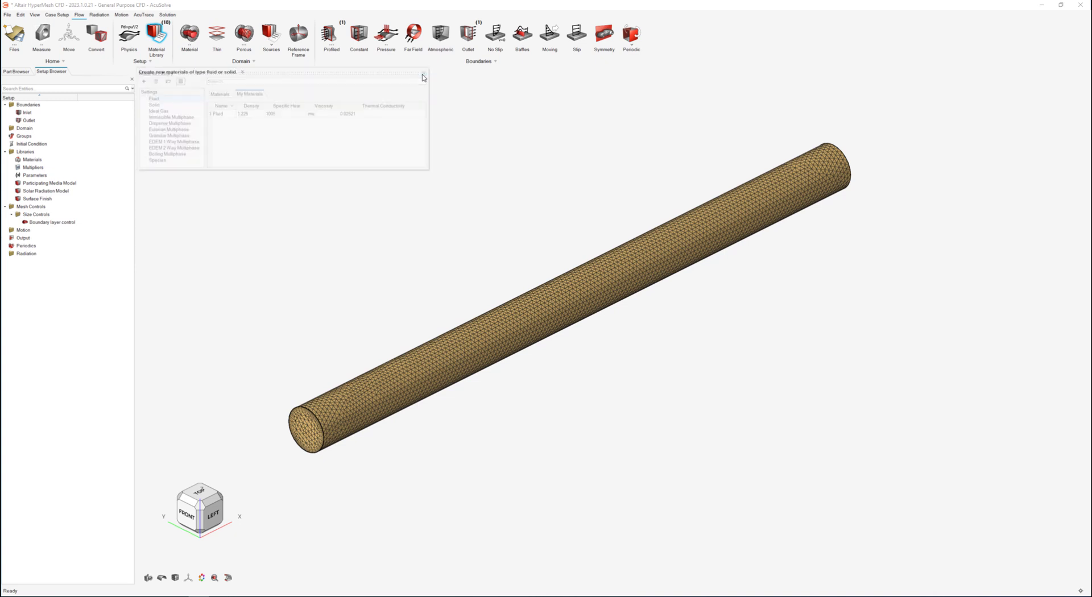
Create a surface output on the pipe's end face.
click(168, 15)
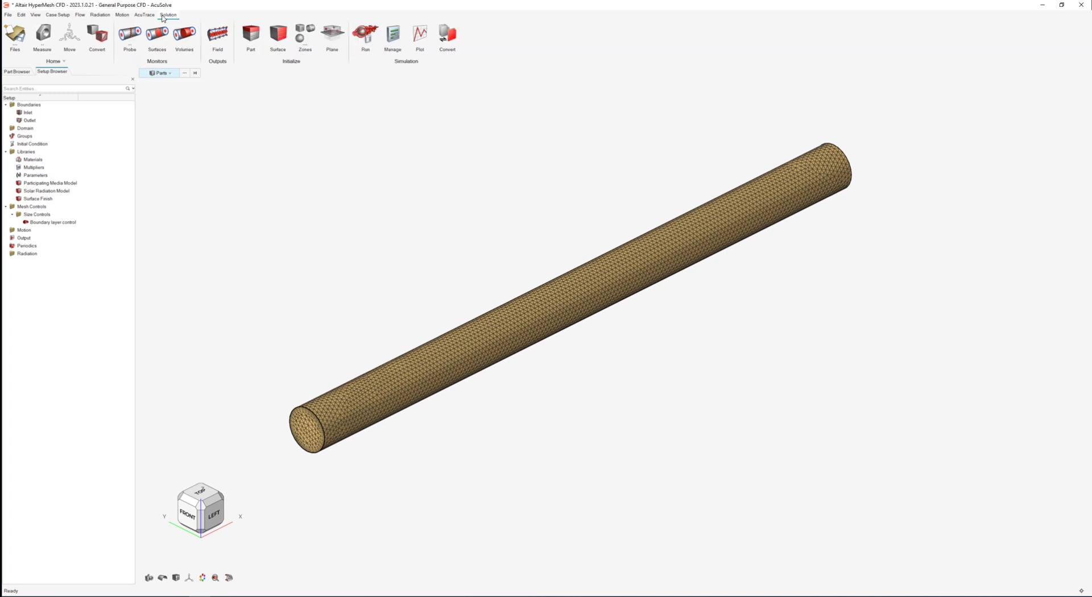
click(157, 34)
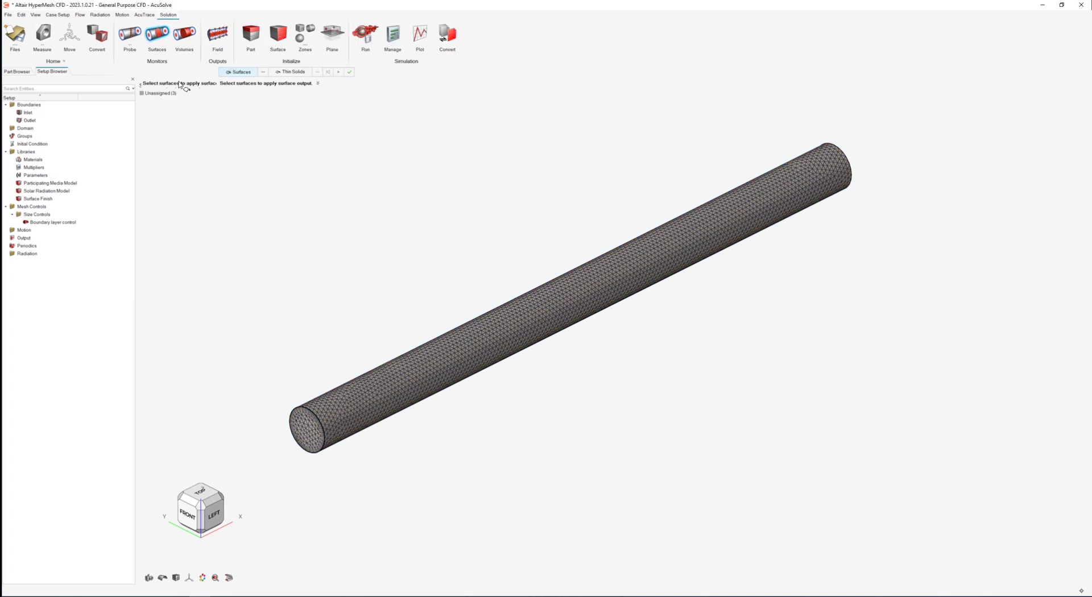
click(314, 433)
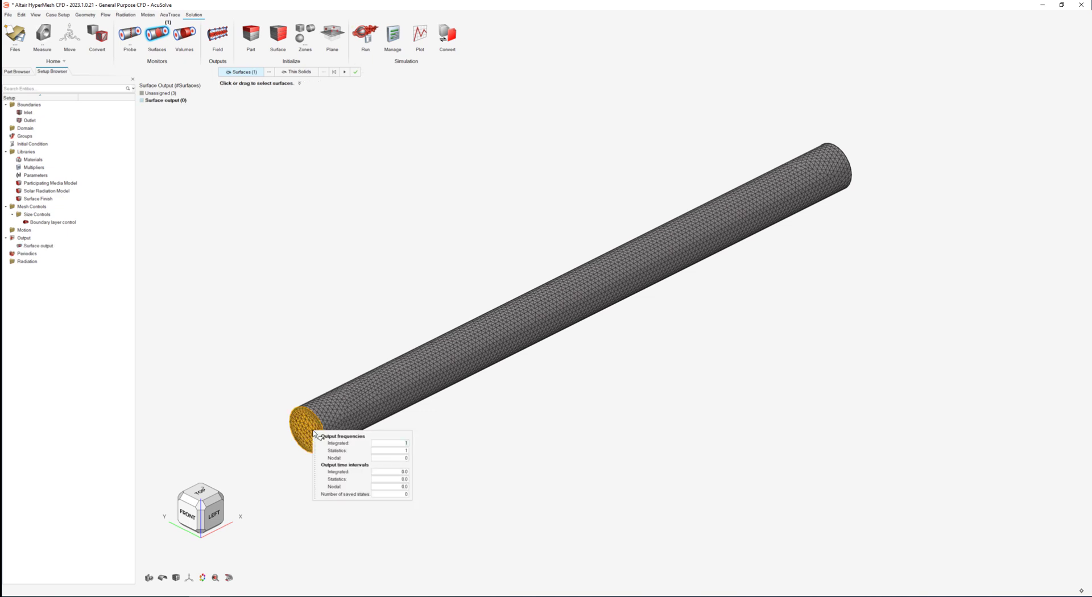
click(355, 72)
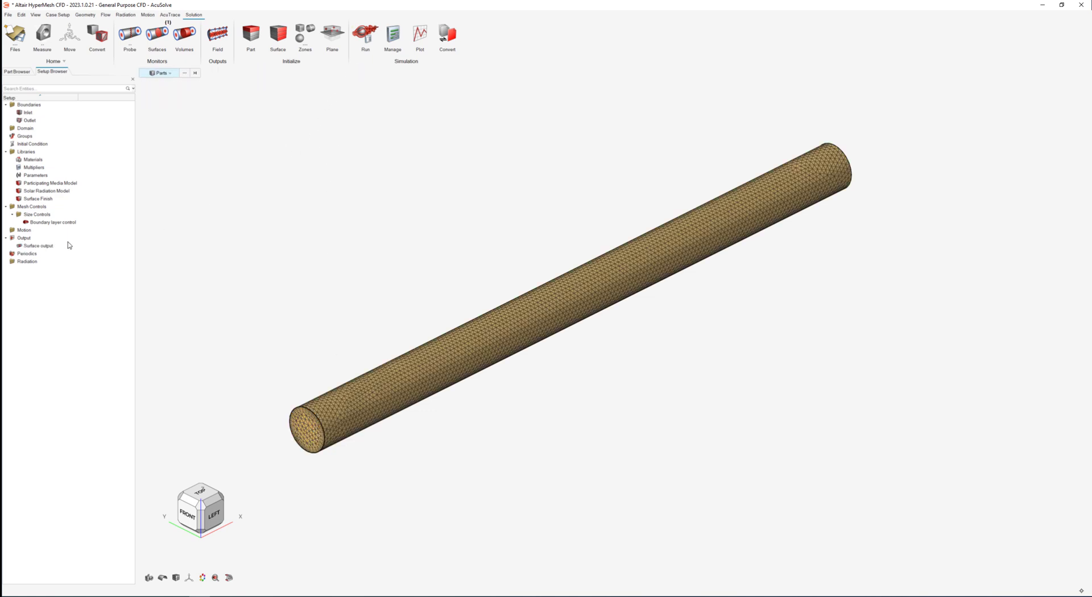
Rename the new surface output to Surface_output.
click(50, 247)
right_click(51, 248)
key(Escape)
right_click(43, 246)
click(57, 252)
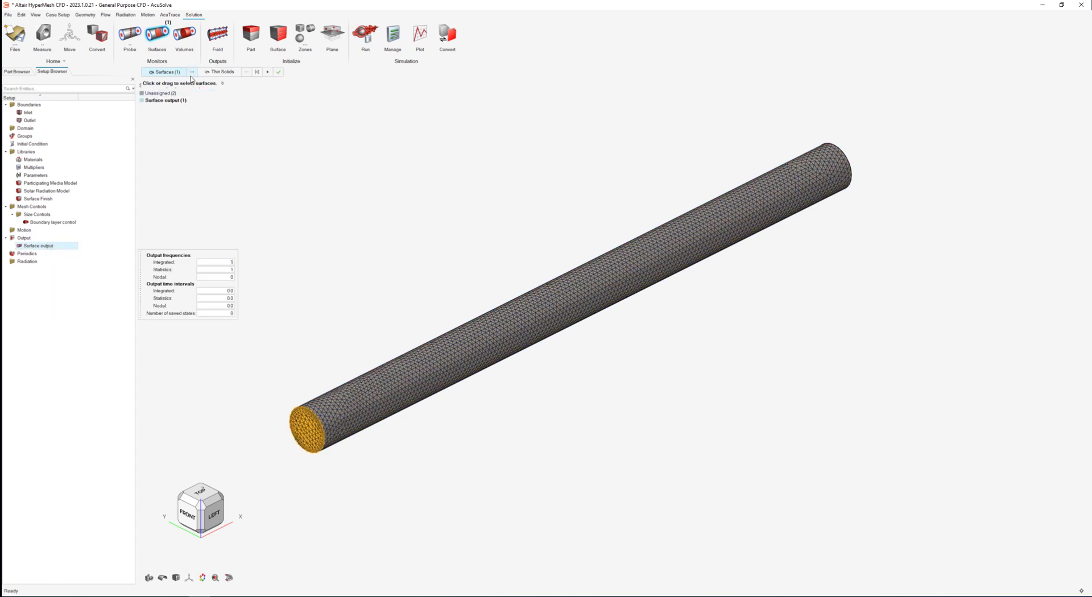
double_click(167, 101)
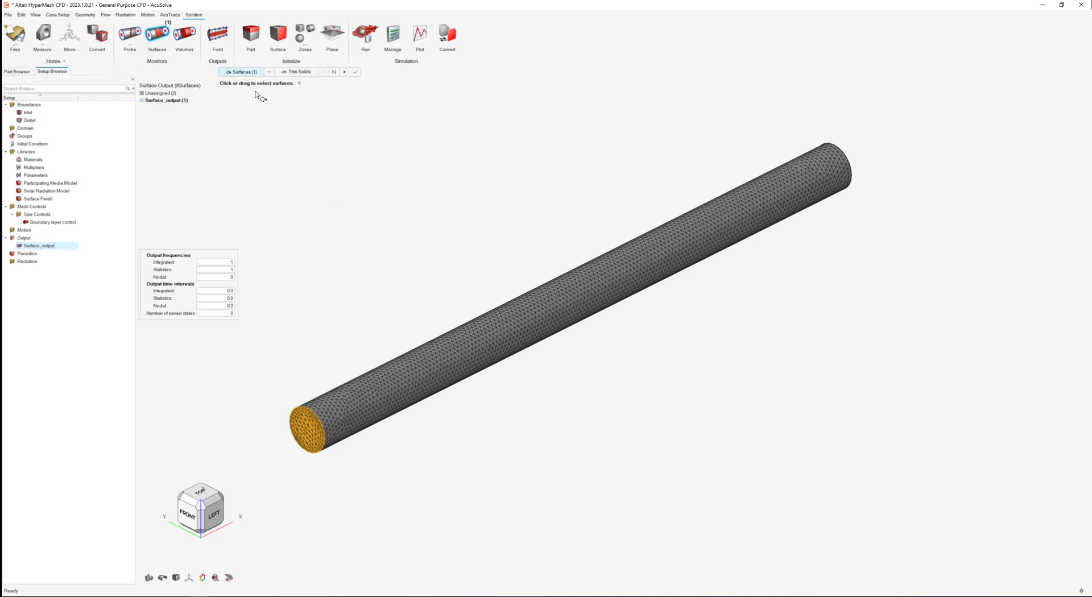
key(Return)
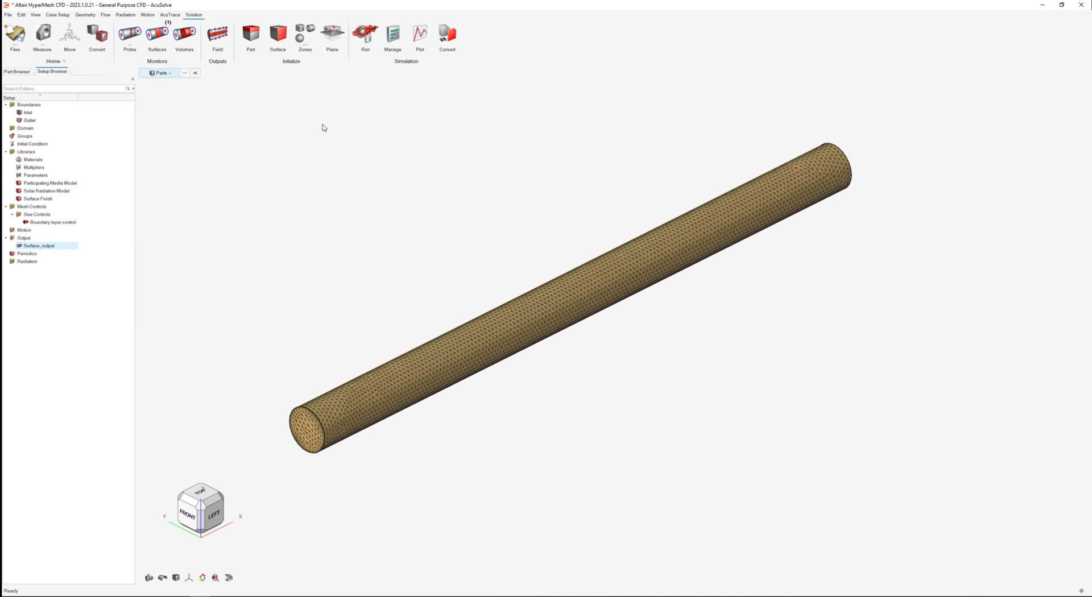
Switch from Case Setup to the Design Exploration workflow.
click(57, 14)
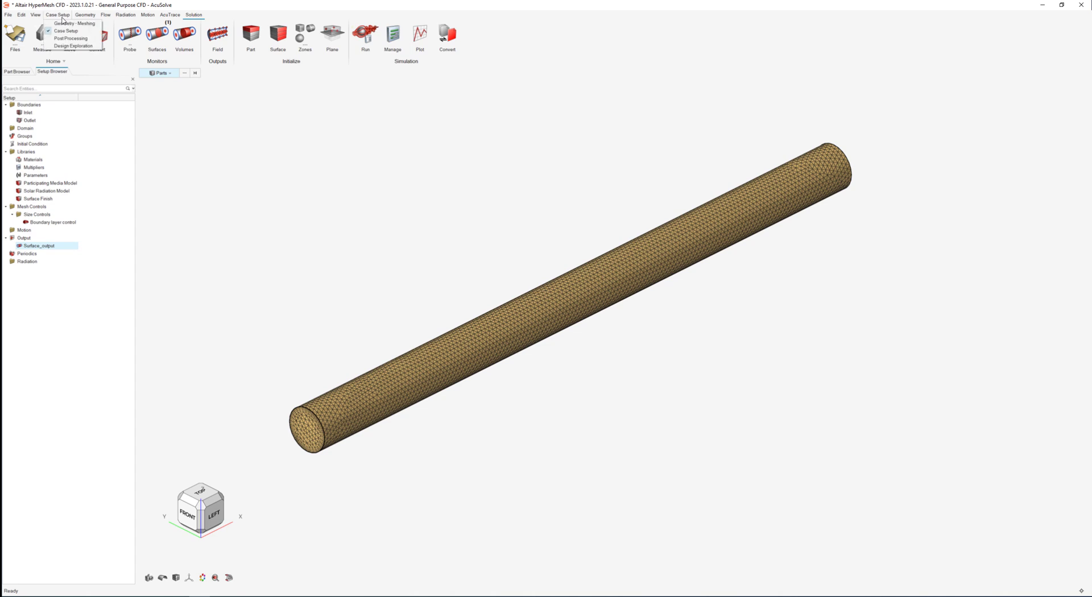
click(73, 45)
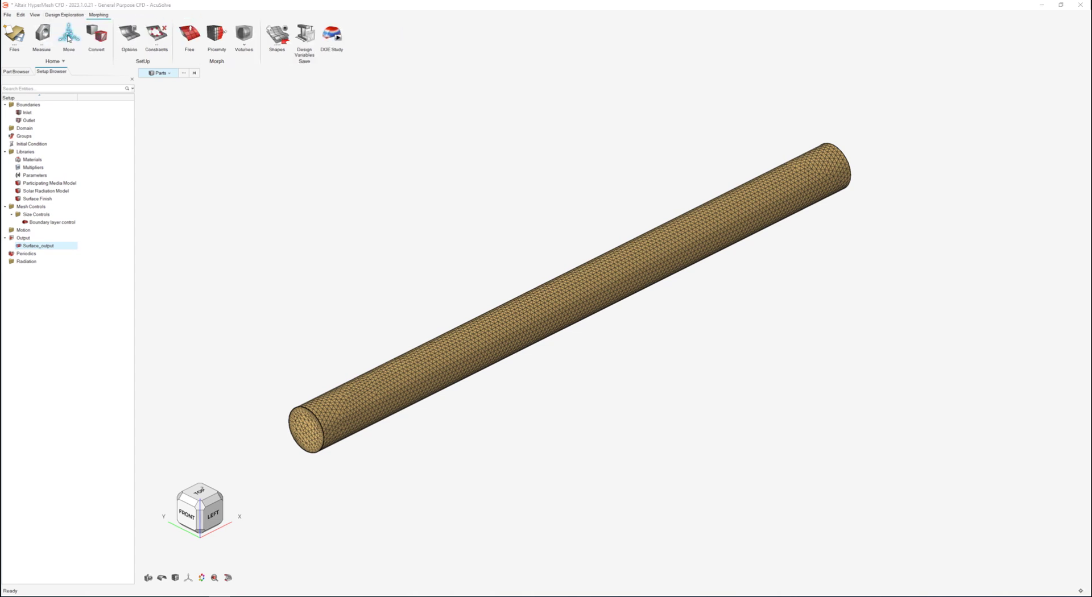
click(6, 14)
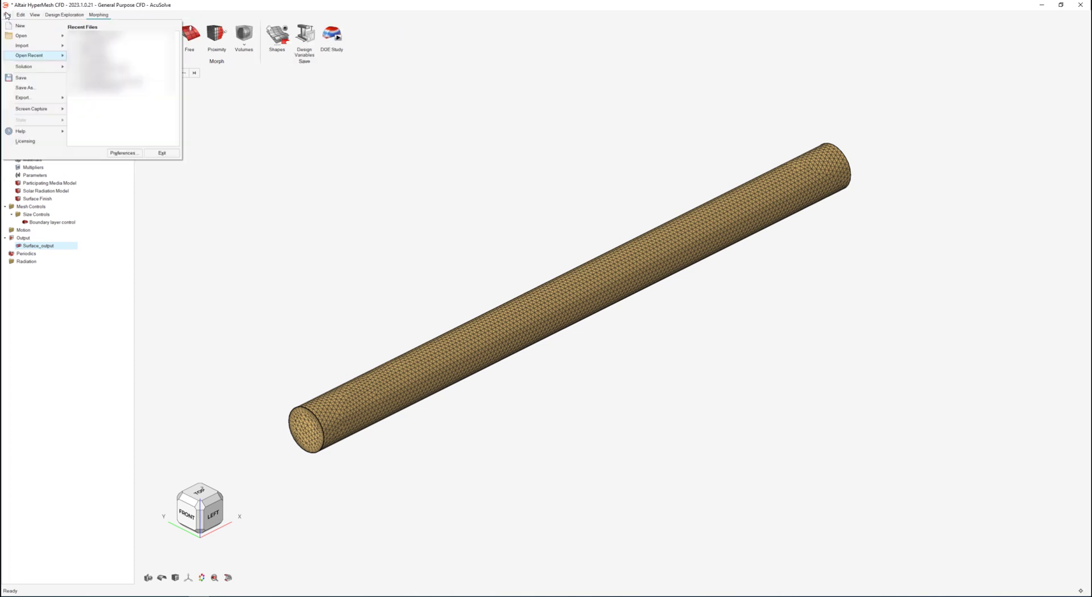
Save the model as DOE_Model in HyperMesh (*.hm) format in HMCFD_DOE.
click(43, 88)
click(122, 236)
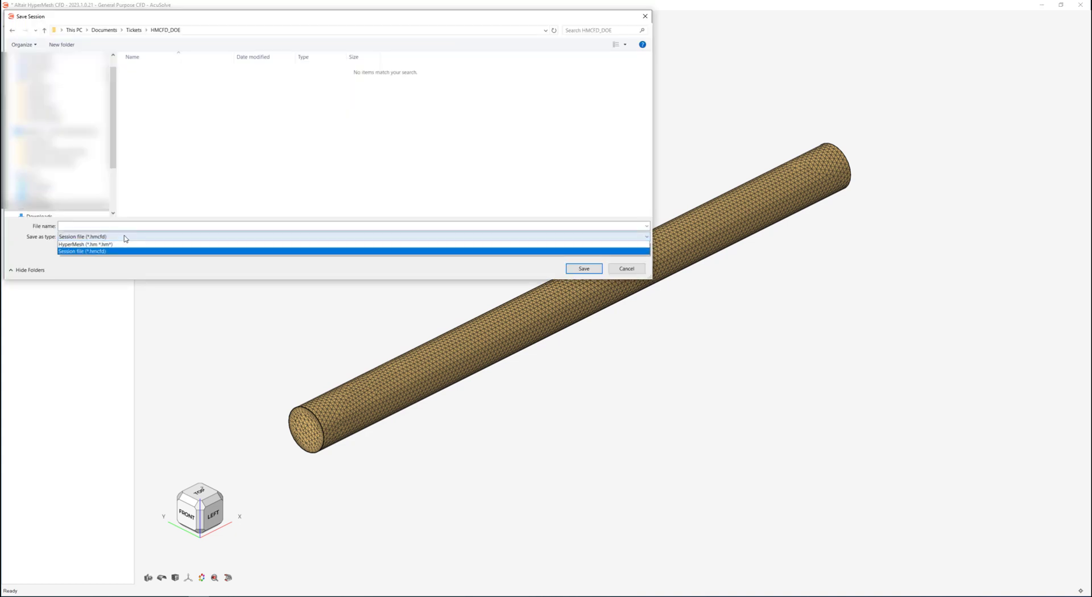
click(122, 245)
click(126, 225)
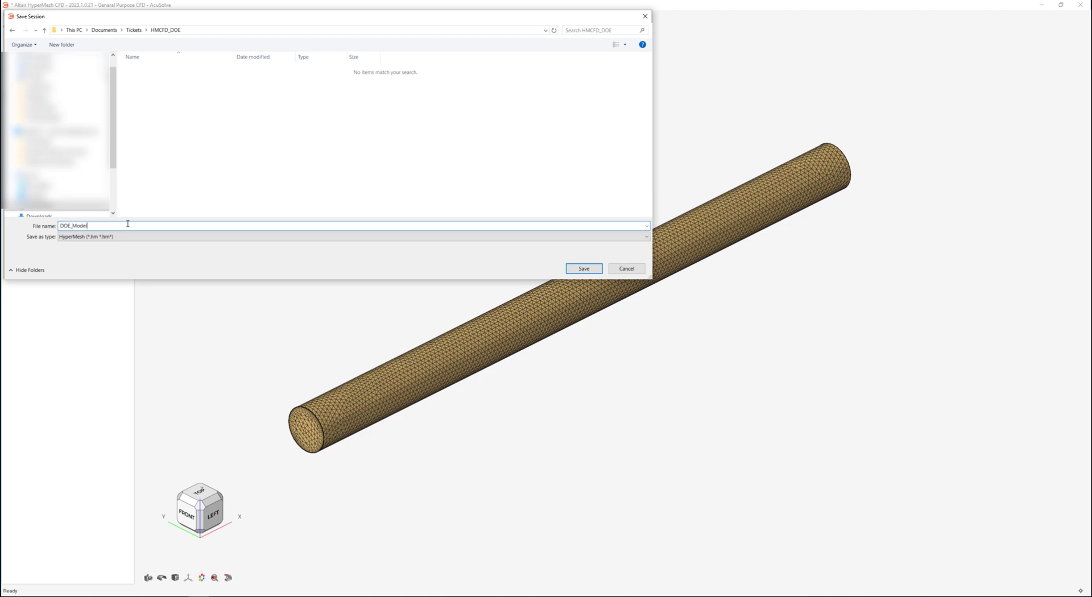
text(DOE_Model)
click(594, 270)
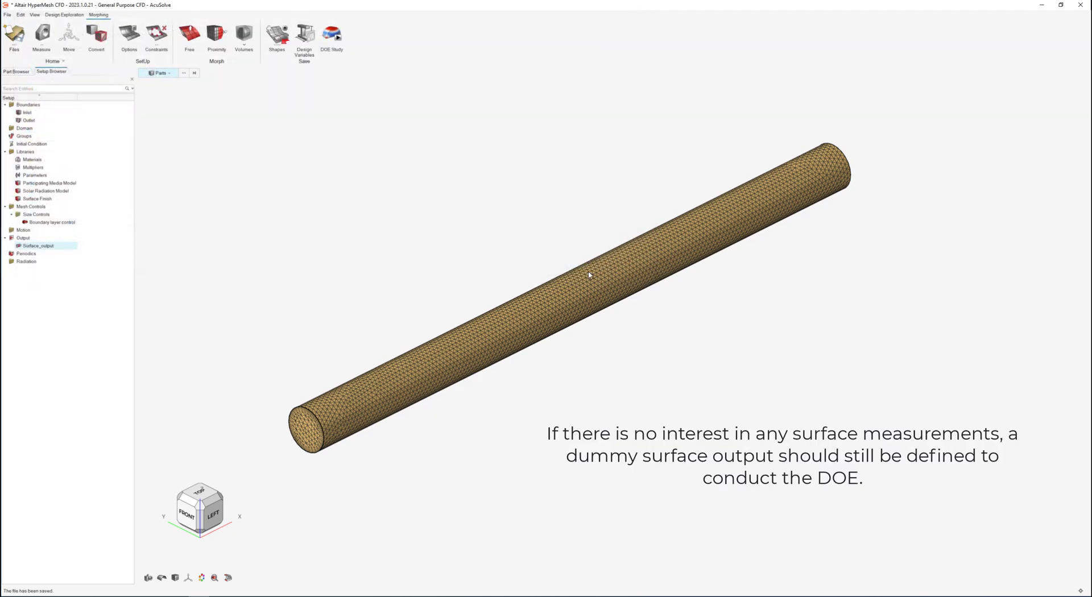
Set up the DOE study with 4 processors and the Solver study type.
click(332, 34)
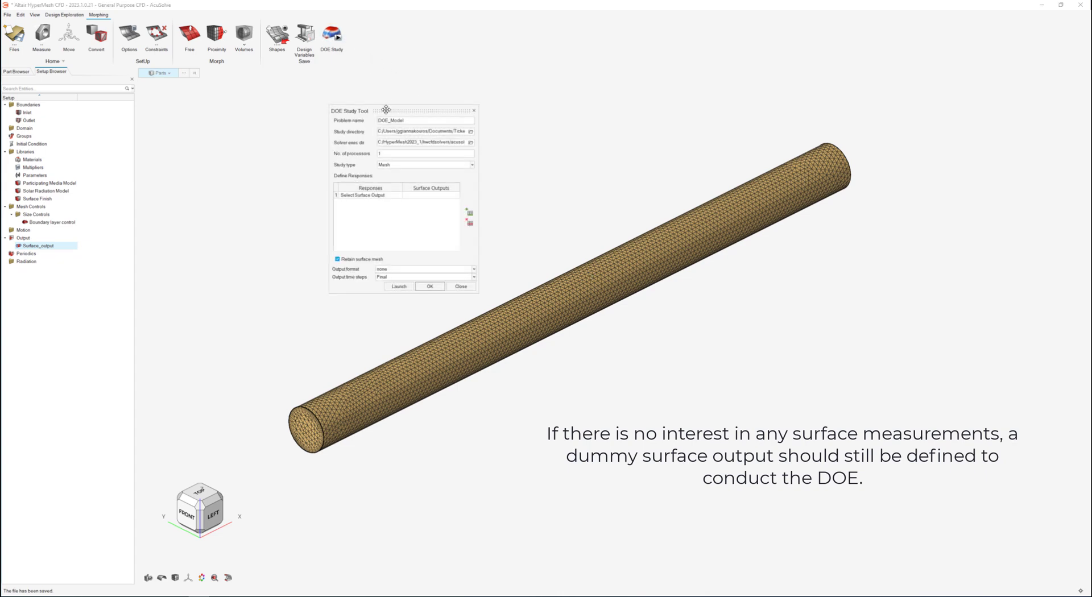
drag(386, 110, 363, 74)
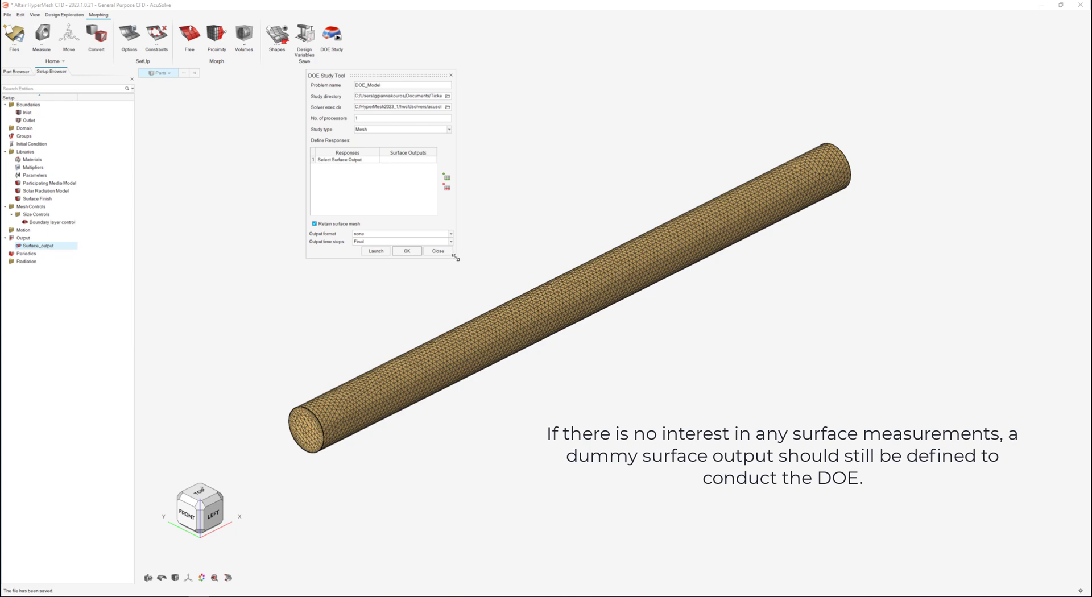
drag(456, 258, 602, 286)
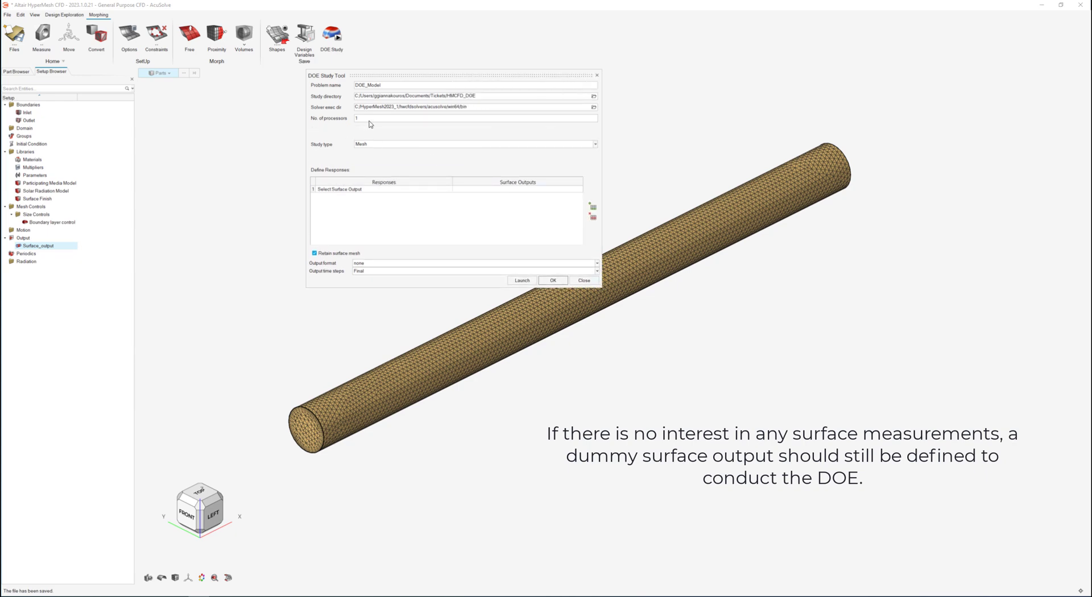
double_click(368, 118)
text(4)
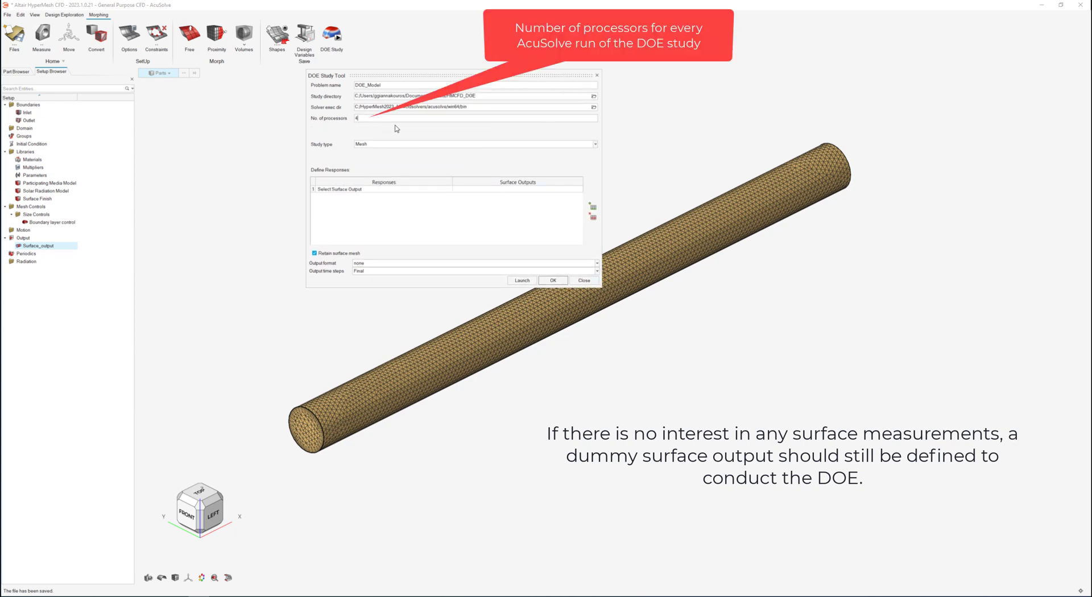
click(374, 144)
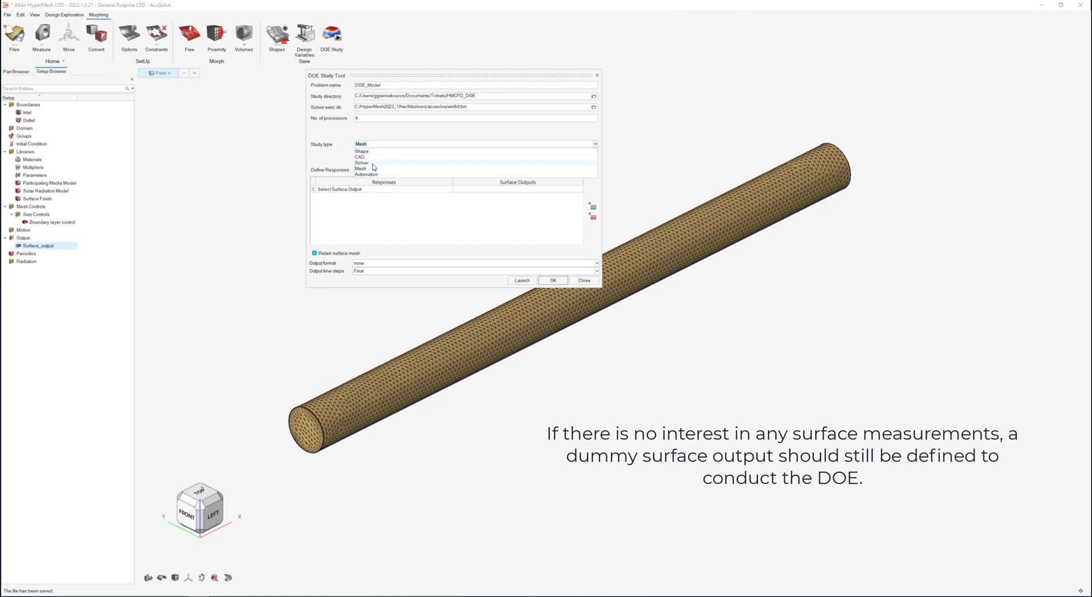
click(373, 163)
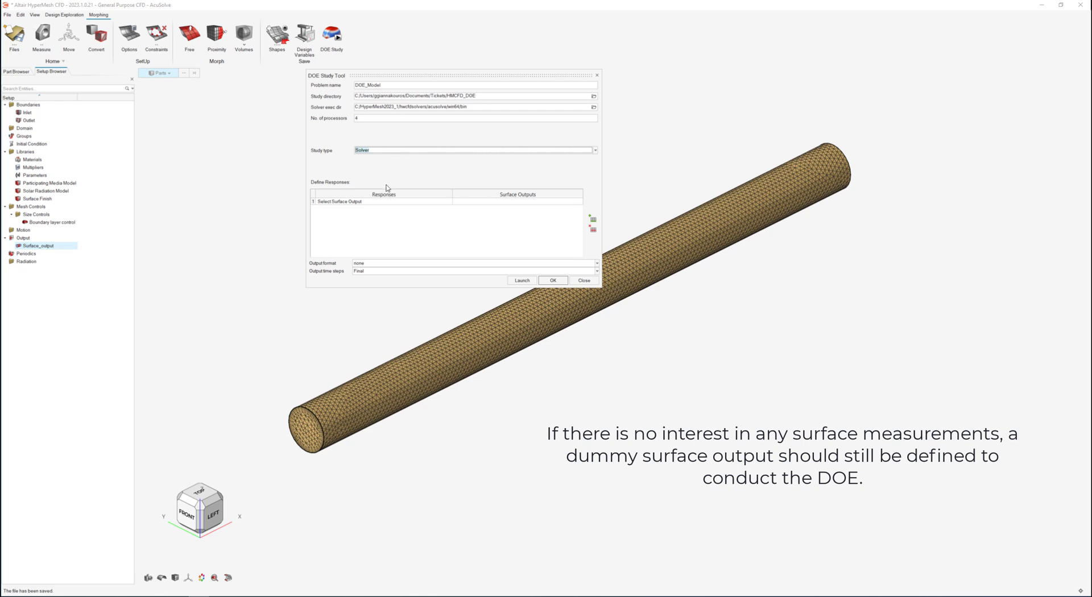
Choose Pressure on Surface_output as the response and launch the study.
click(400, 201)
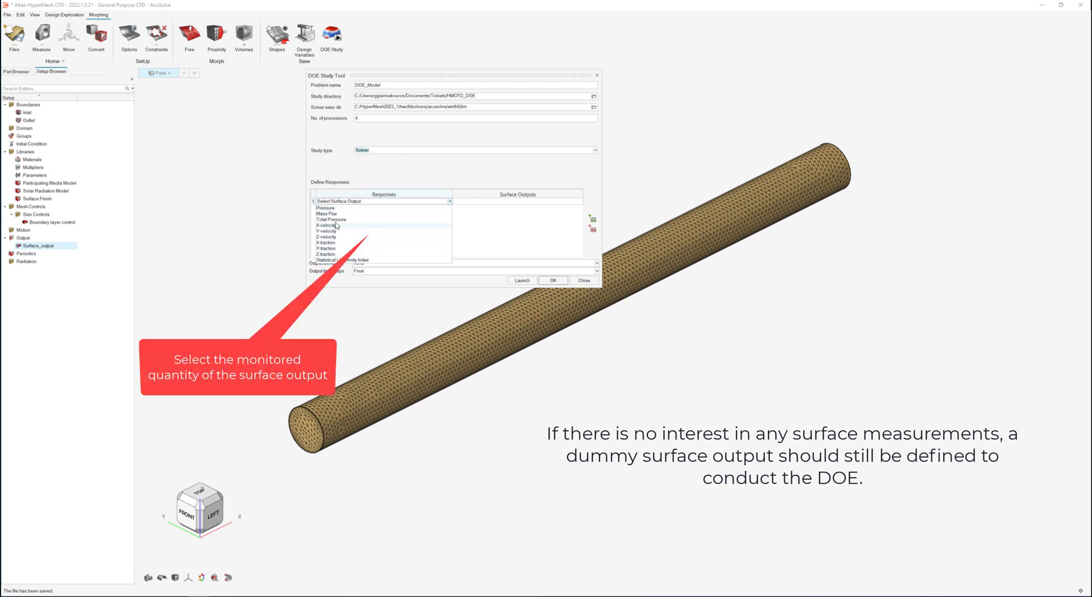
click(336, 209)
click(550, 202)
click(533, 212)
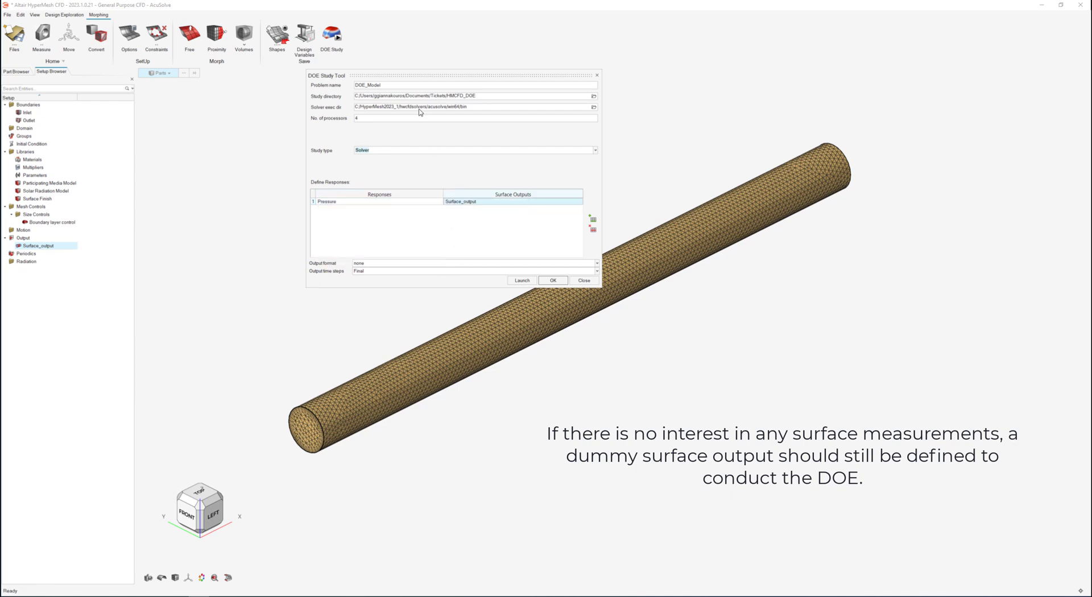
click(521, 281)
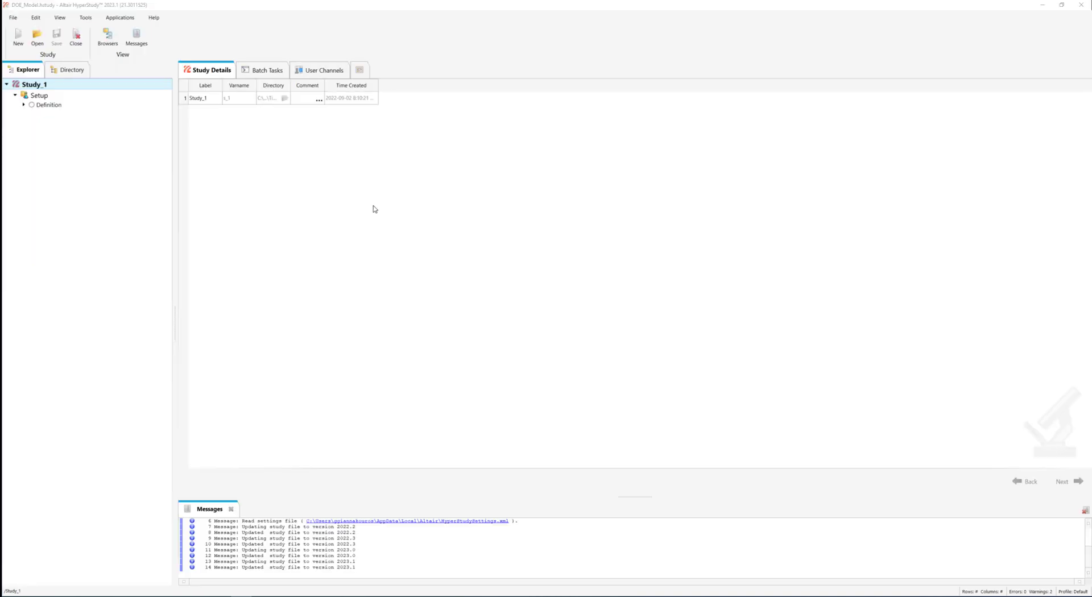
Advance from Setup to the Define Models step showing DOE_Model.tpl.
click(39, 95)
click(1064, 482)
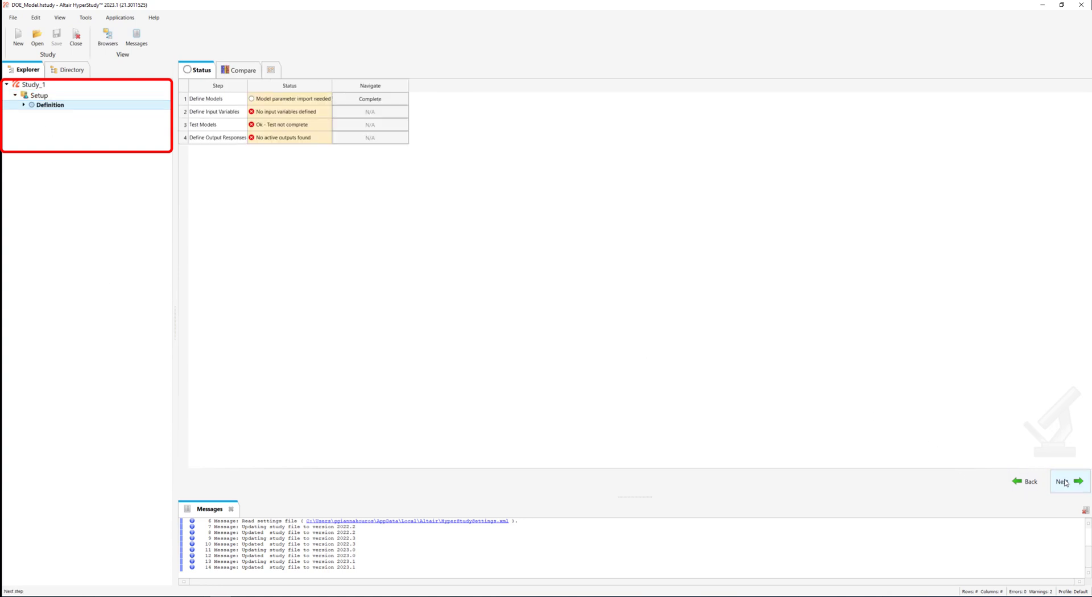
click(1064, 481)
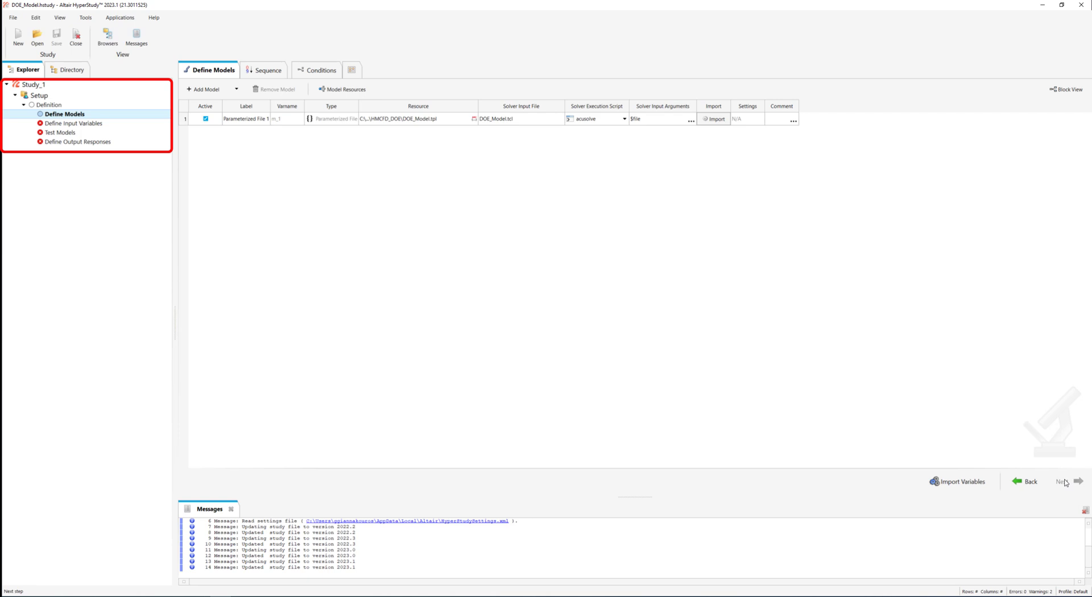
Open DOE_Model.tpl in the editor and give var_Inlet_Vel the %3.10f format.
double_click(473, 120)
click(473, 119)
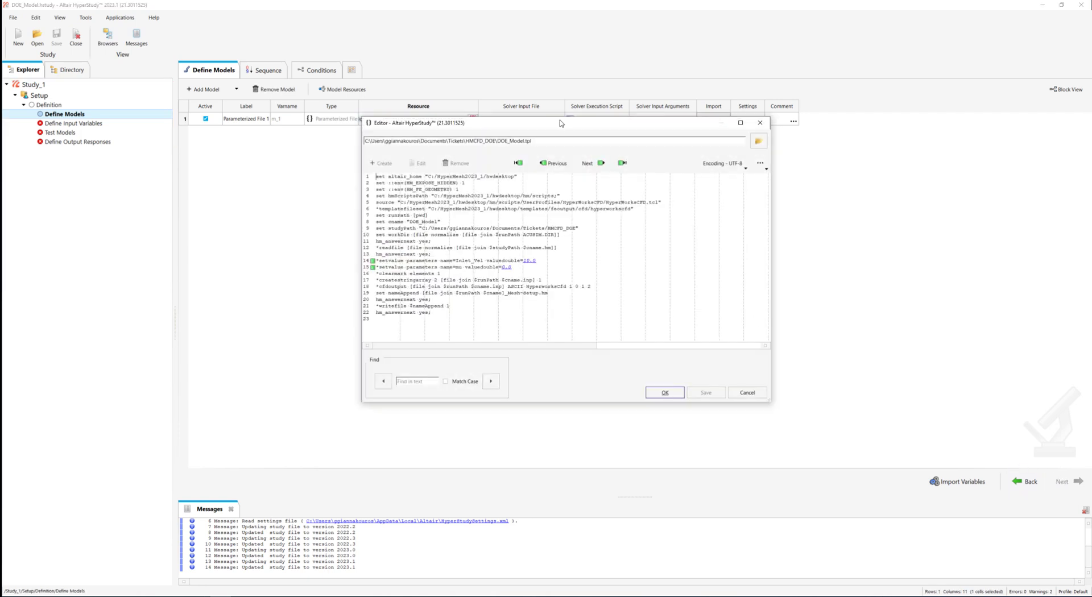
drag(566, 125, 434, 78)
drag(634, 351, 871, 437)
drag(403, 213, 392, 213)
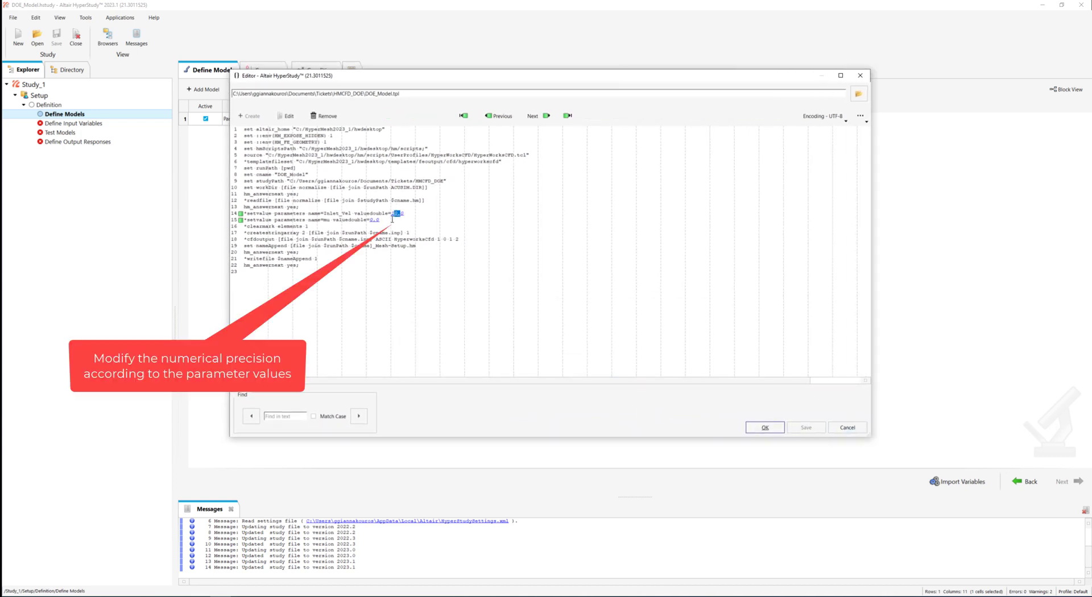
click(386, 219)
drag(403, 214, 395, 213)
right_click(392, 216)
mouse_move(443, 271)
click(544, 273)
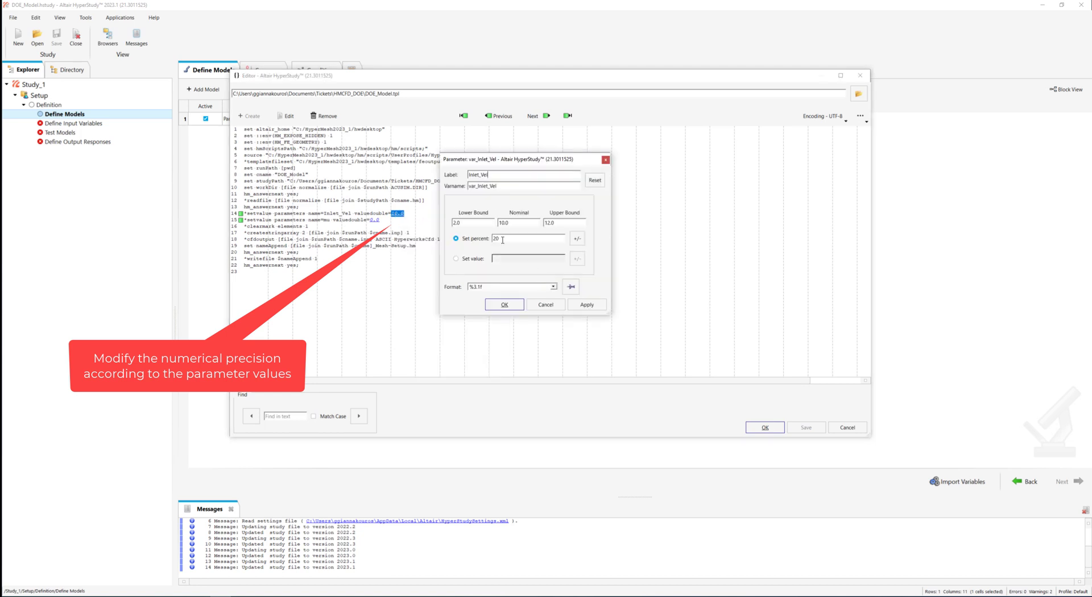
click(571, 283)
click(581, 306)
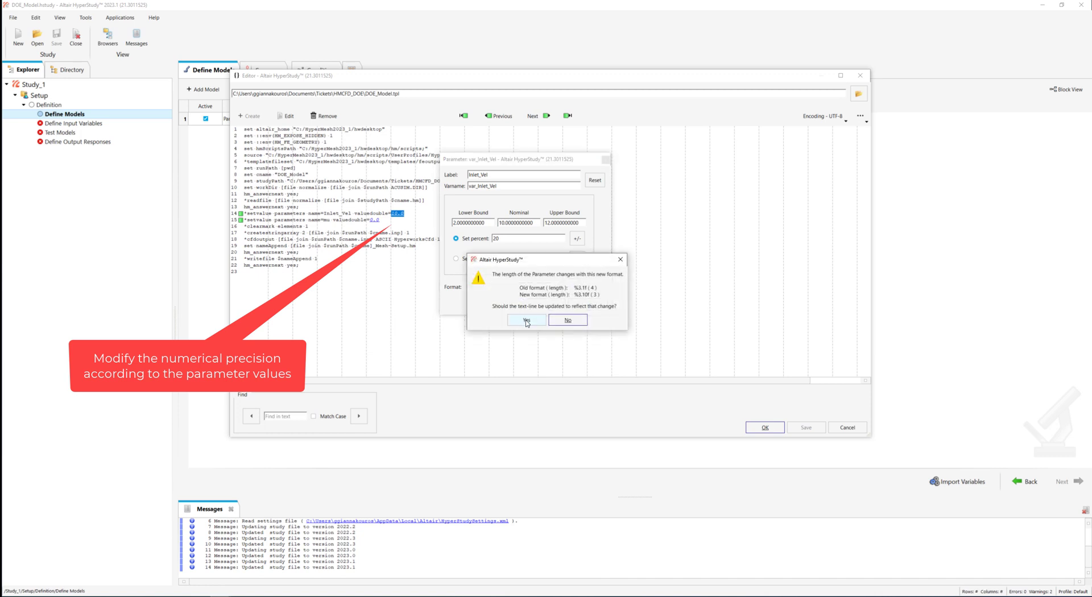
click(527, 320)
click(518, 309)
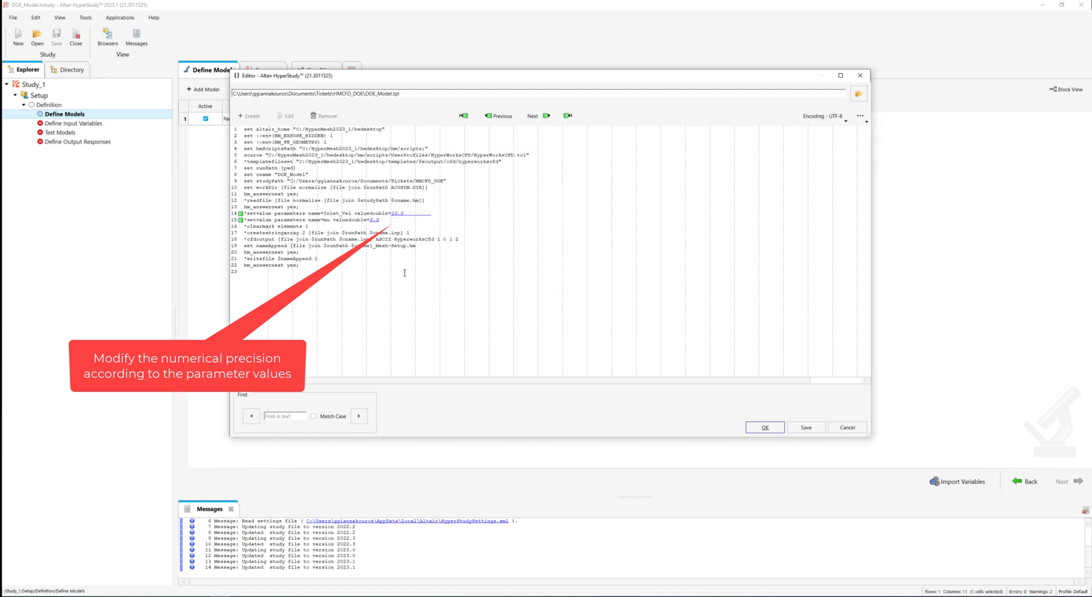
Give var_mu %3.10f format, nominal 0.00001781, and bounds 1.42e-05 to 2.14e-05.
right_click(374, 222)
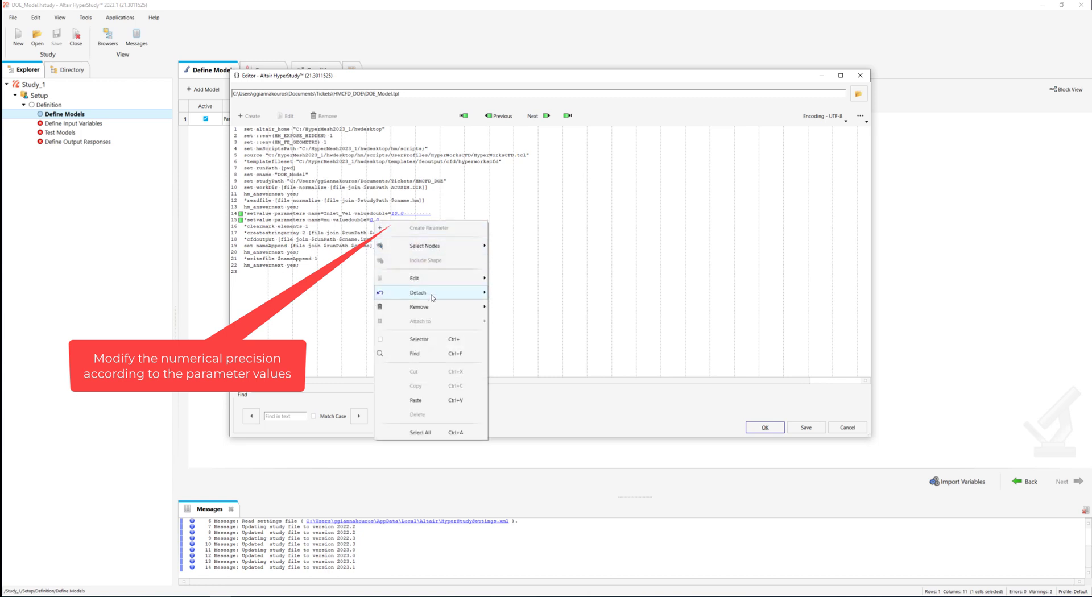
mouse_move(444, 284)
click(507, 304)
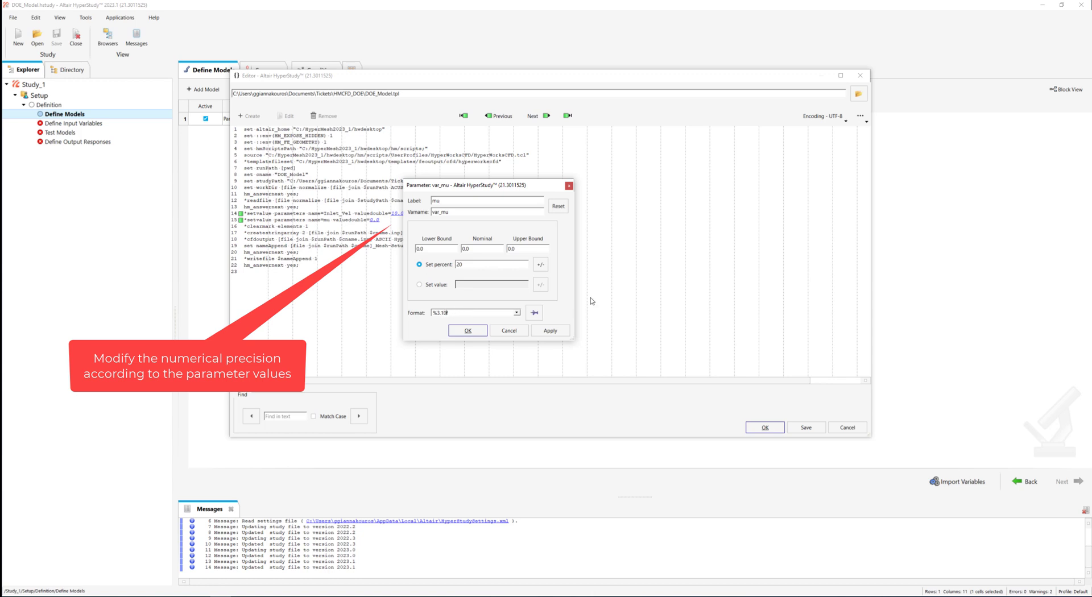
click(472, 249)
drag(494, 249, 463, 249)
text(0001781)
click(541, 266)
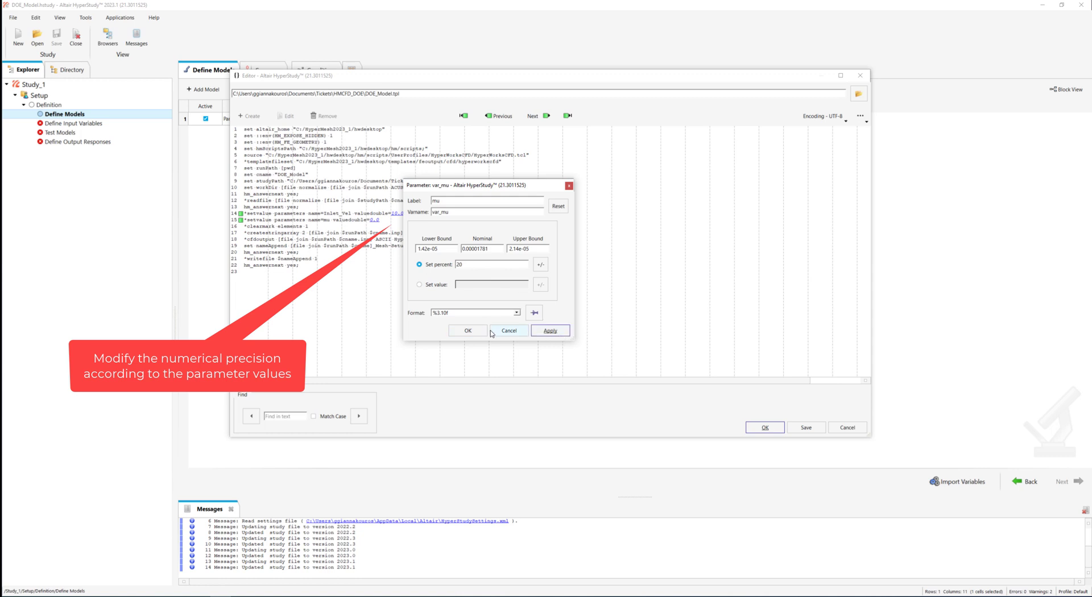
click(471, 332)
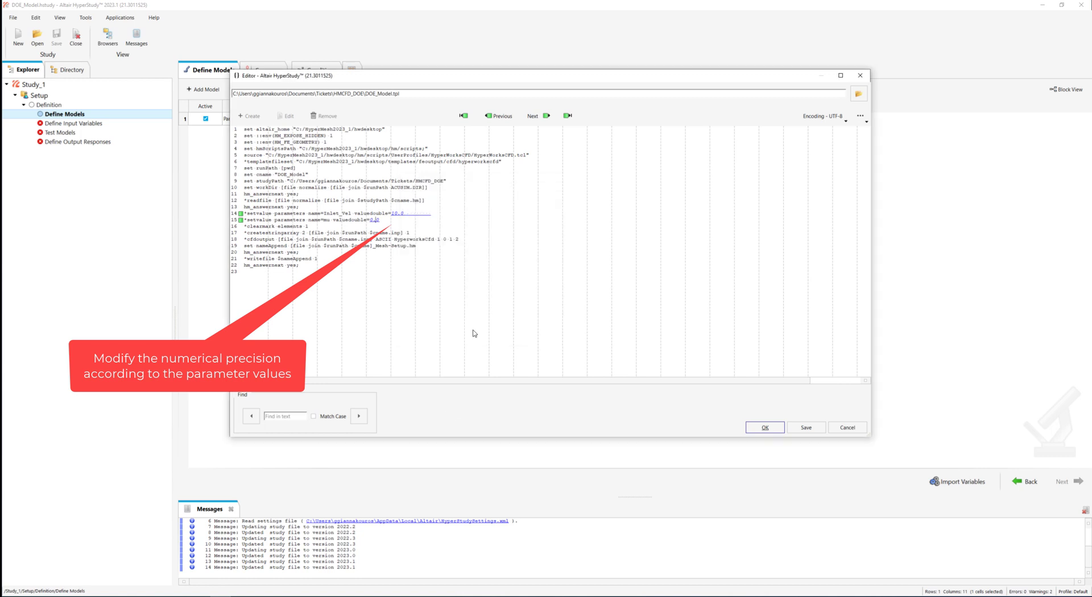
Save the template, import var_Inlet_Vel and var_mu, and write the test-run input files.
click(765, 428)
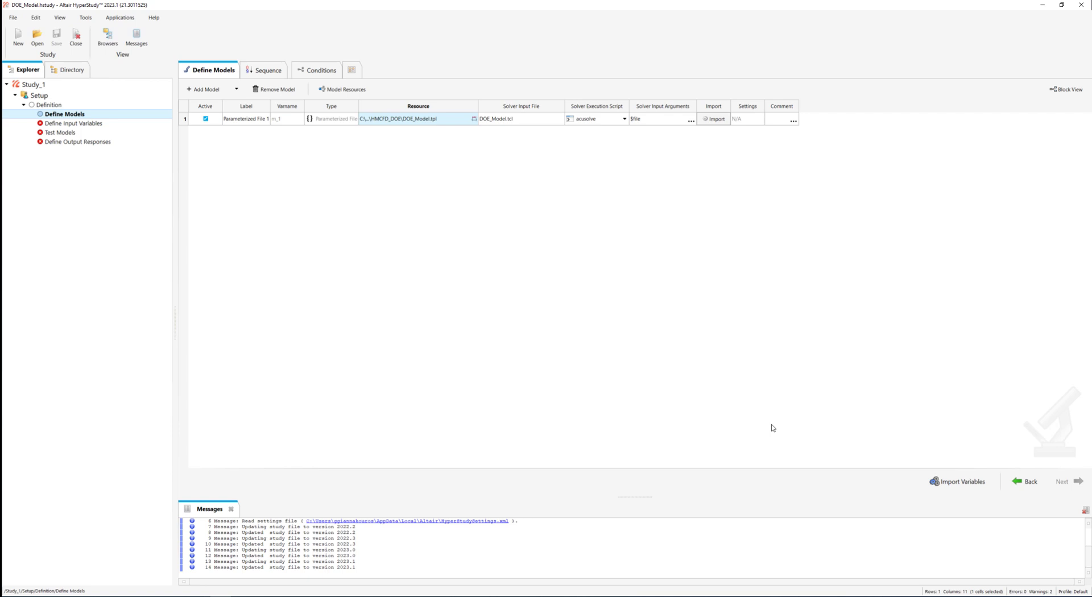
click(987, 484)
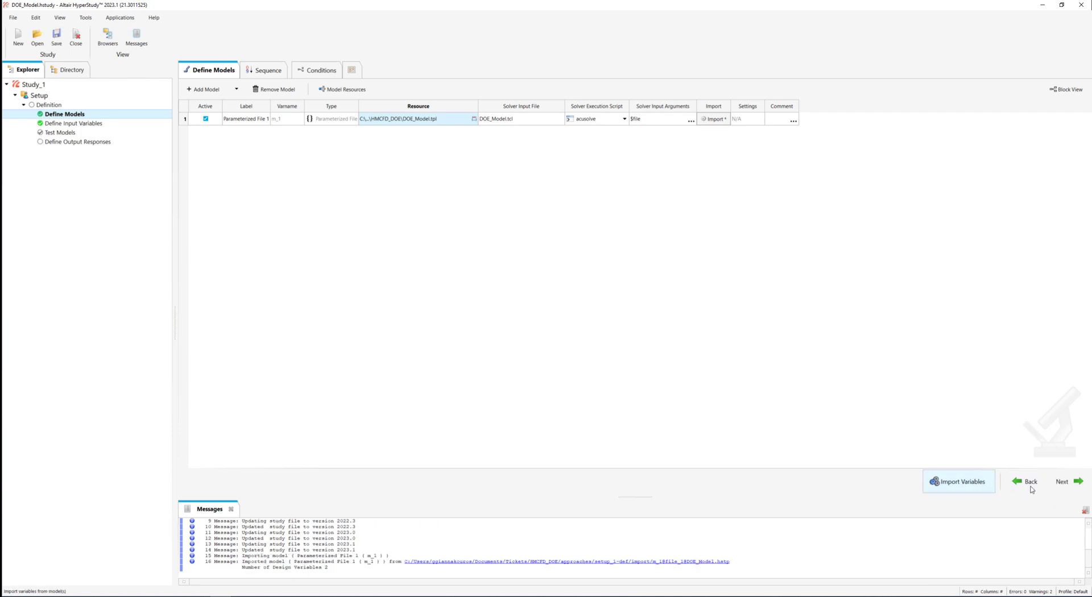
click(1074, 487)
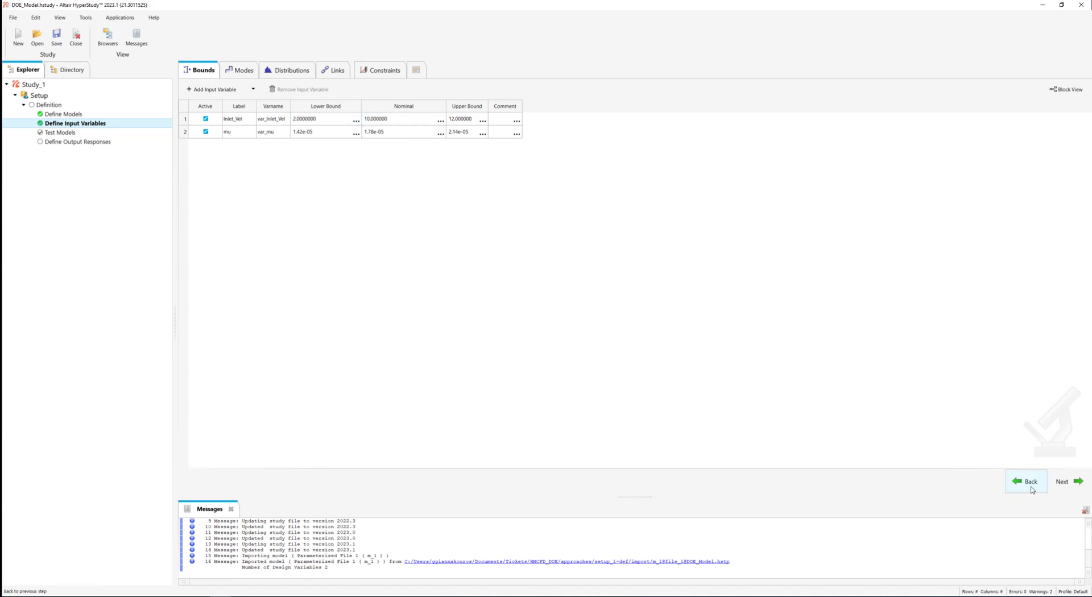
click(1062, 483)
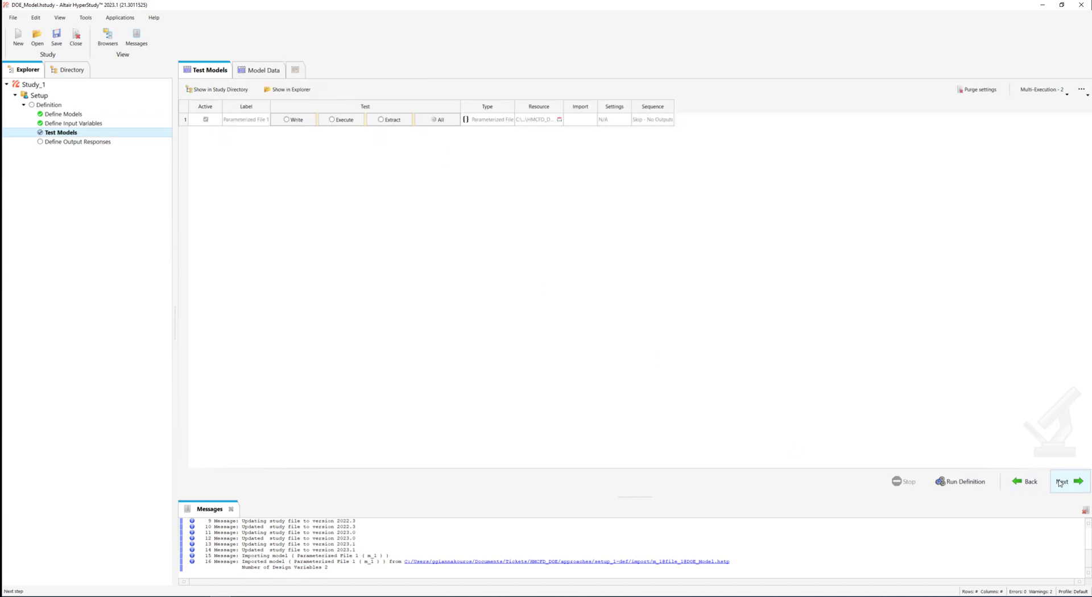
click(293, 121)
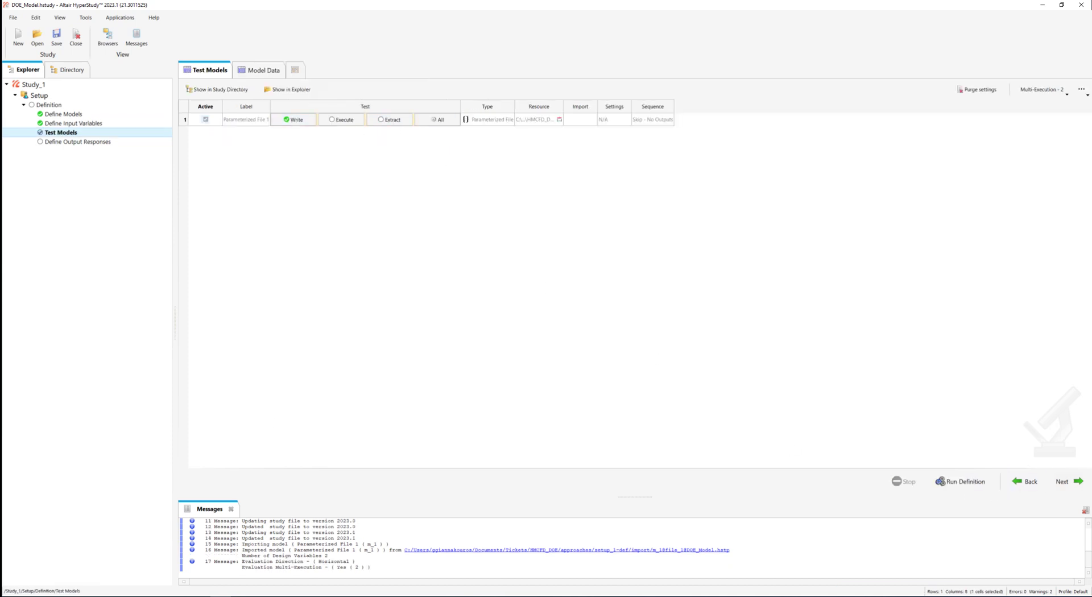
Open run_00001/m_1/DOE_Model.tcl in Notepad++ and check lines 14–15 show ten decimals.
double_click(538, 203)
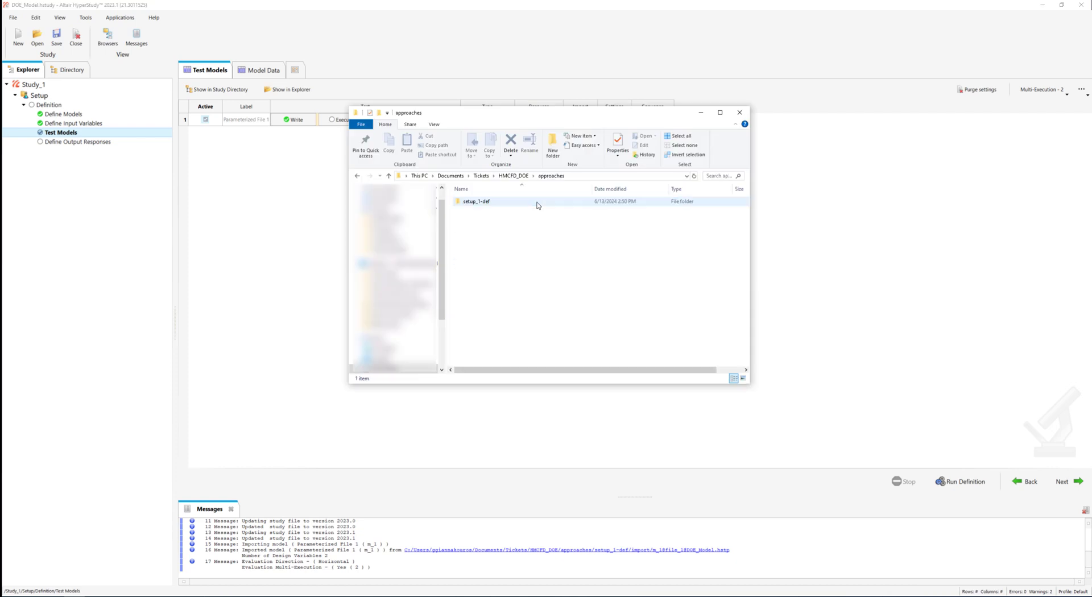
double_click(538, 202)
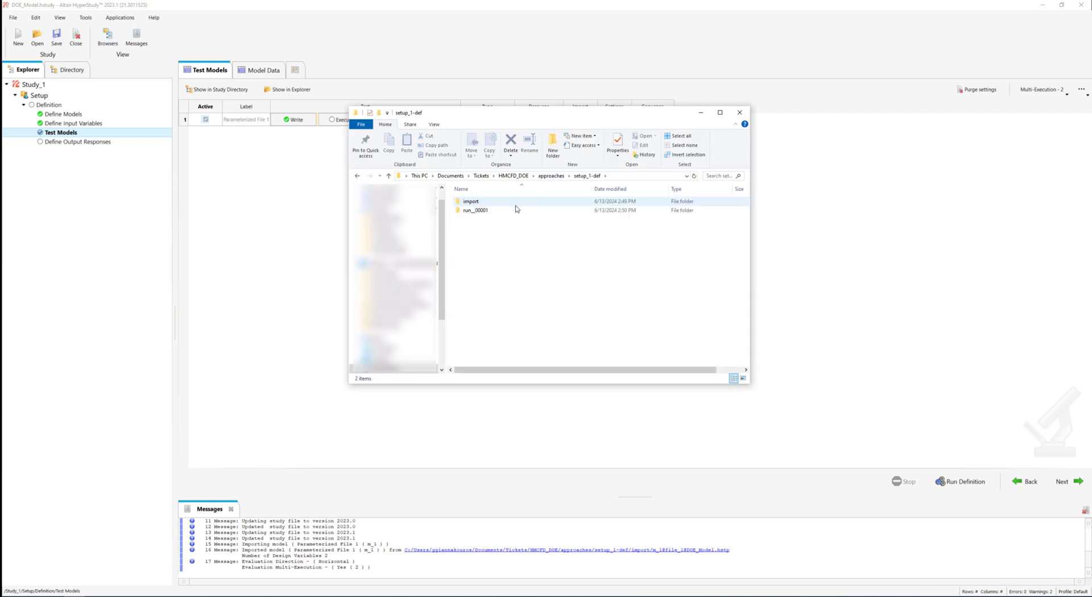
double_click(517, 210)
double_click(519, 203)
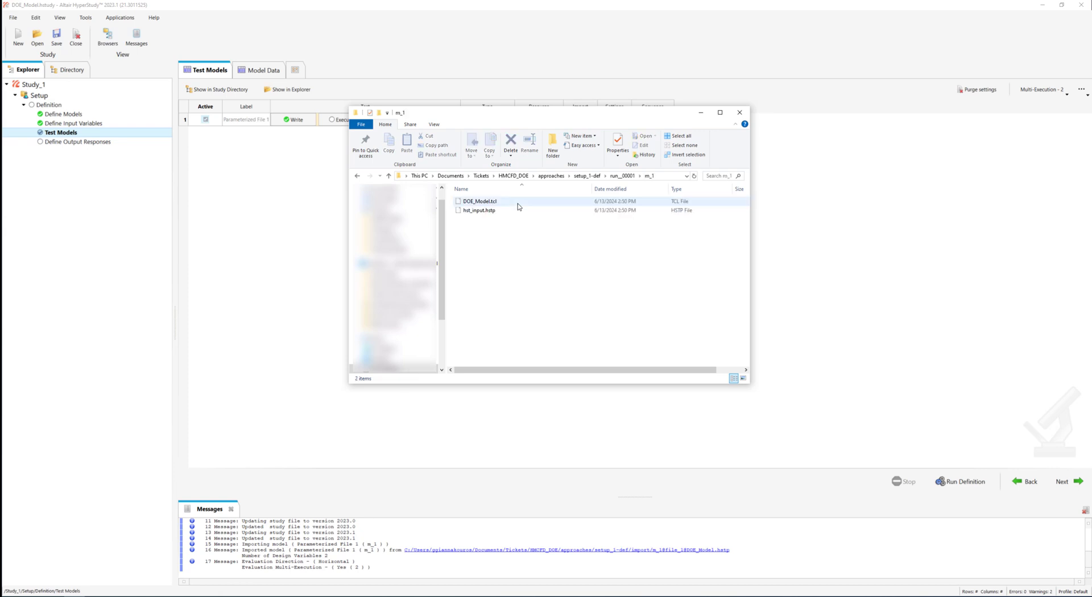
click(518, 203)
right_click(519, 204)
click(565, 231)
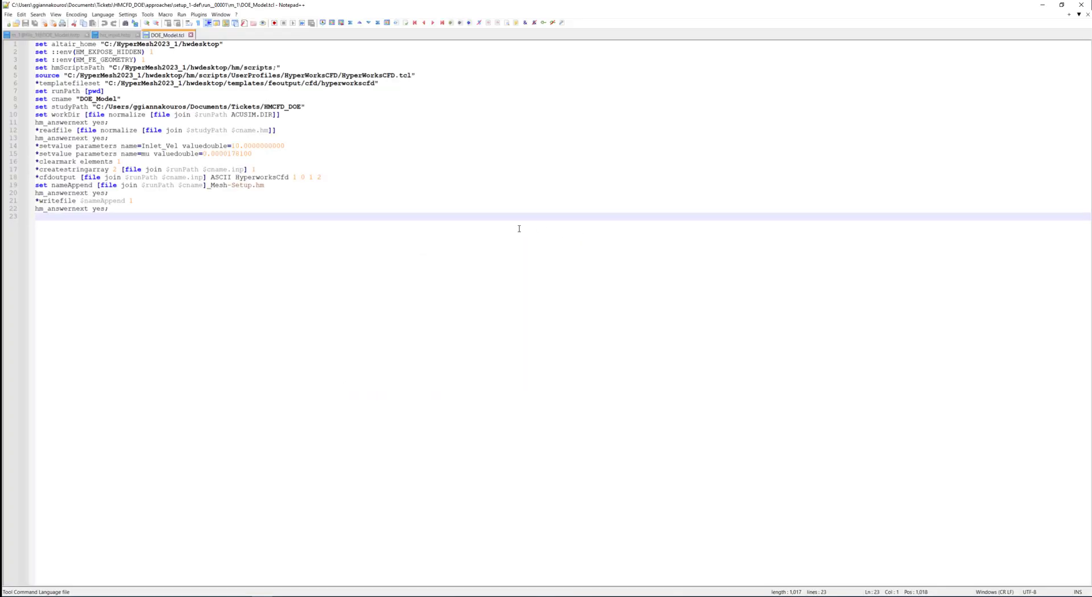
drag(253, 155, 35, 146)
click(221, 271)
click(1082, 4)
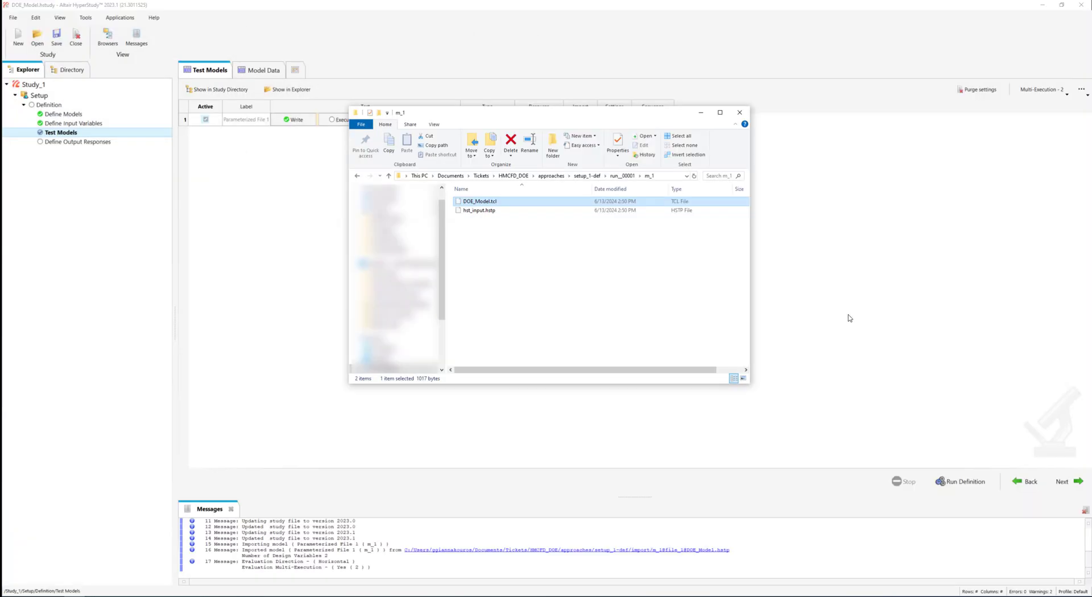
Execute the m_1 test run and read through the DOE_Model.1 AcuSolve log.
click(344, 120)
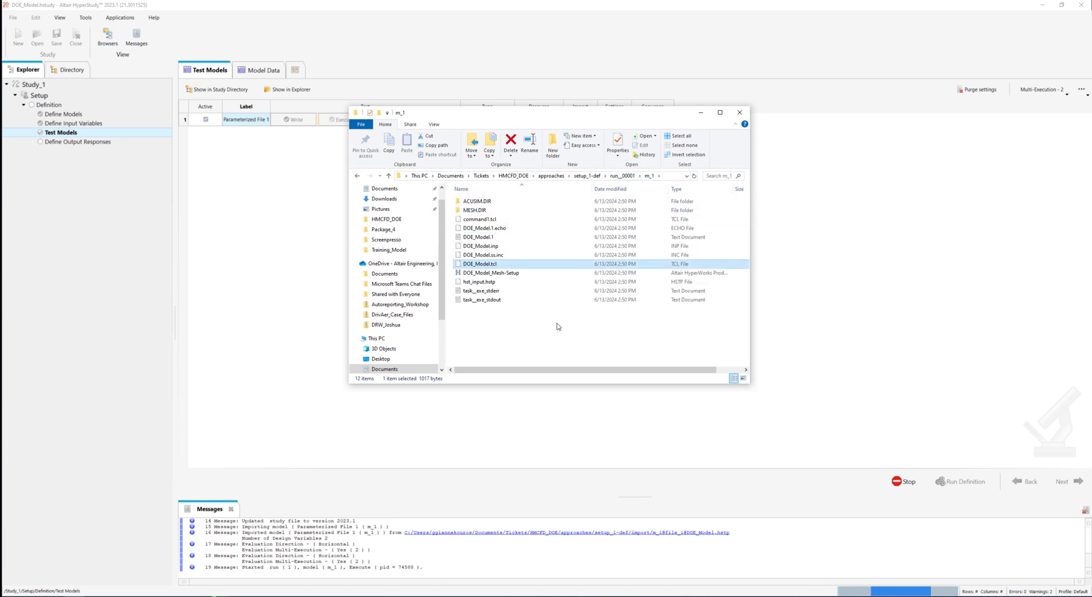
double_click(518, 239)
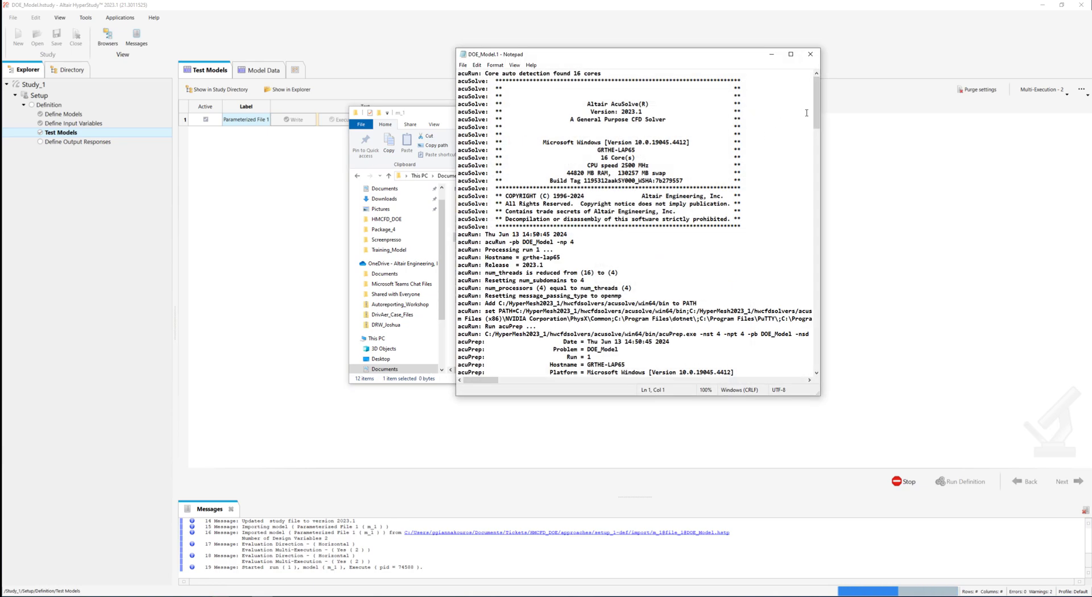
drag(817, 116, 822, 52)
click(810, 54)
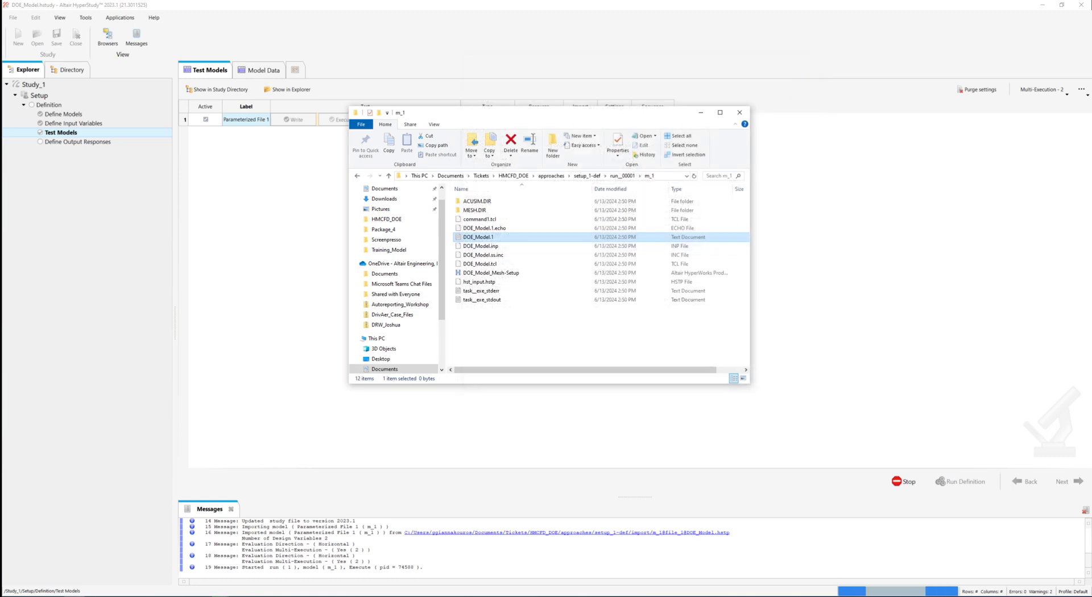
double_click(484, 240)
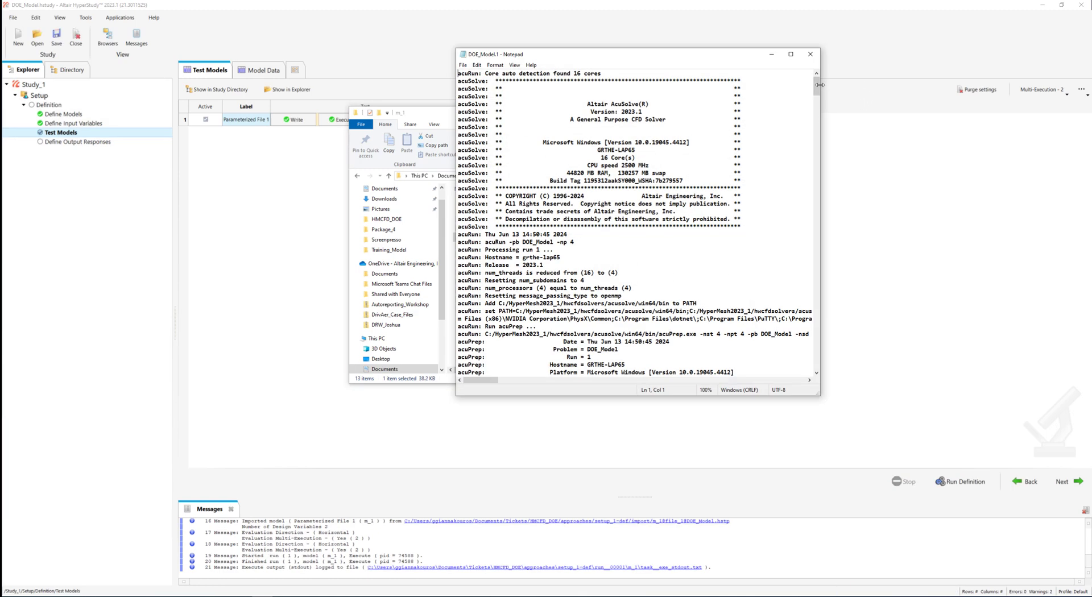
drag(819, 87, 826, 371)
click(810, 54)
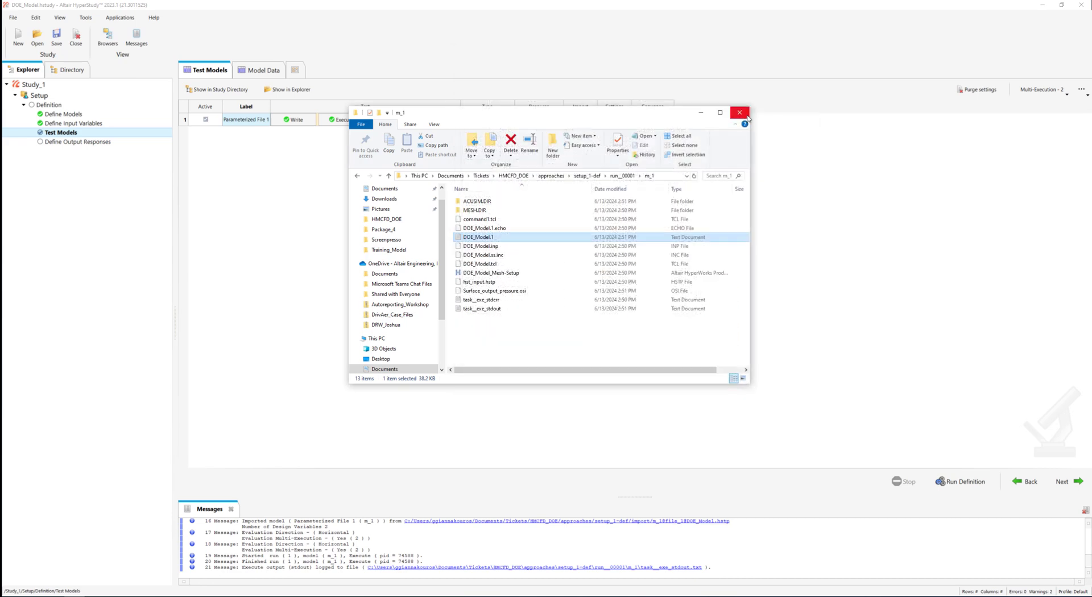
click(747, 116)
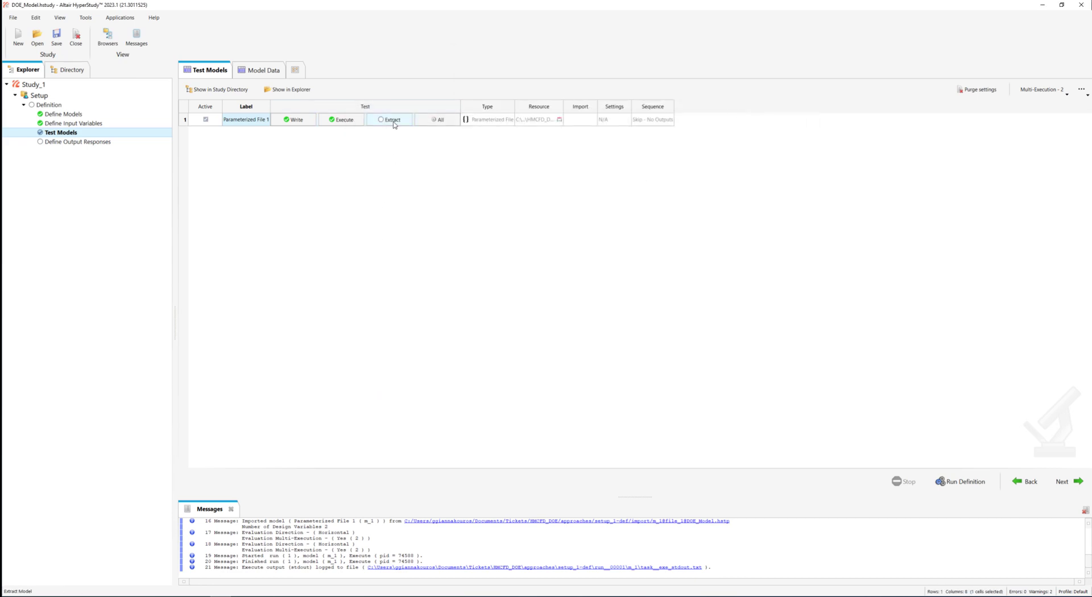
Add data source ds_1 reading run_00001\m_1\Surface_output_pressure.osi, Block 1, Column-1.
click(95, 143)
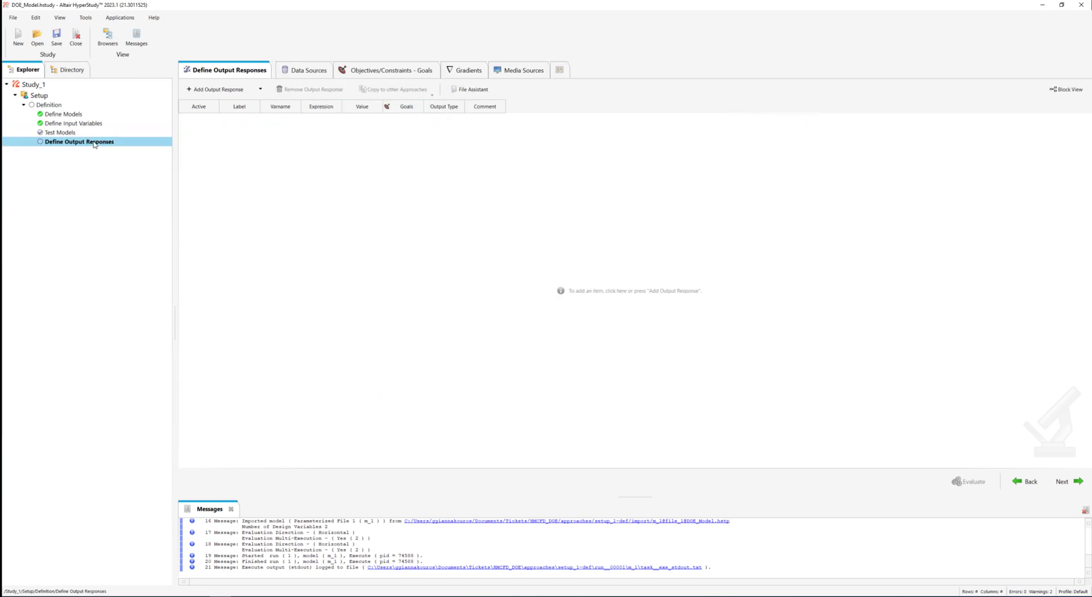
click(311, 73)
click(209, 92)
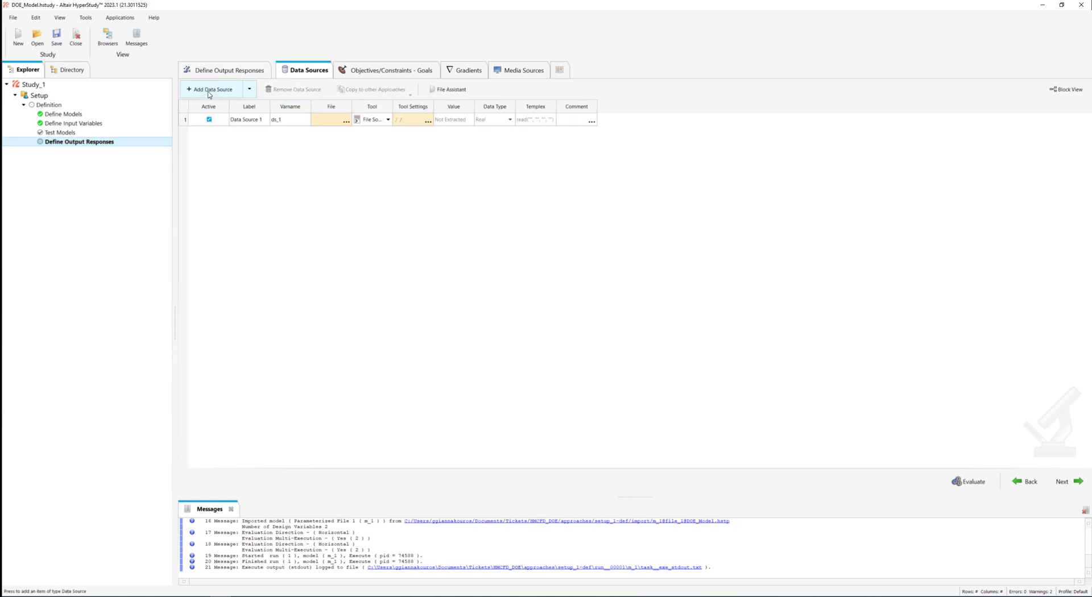
click(347, 122)
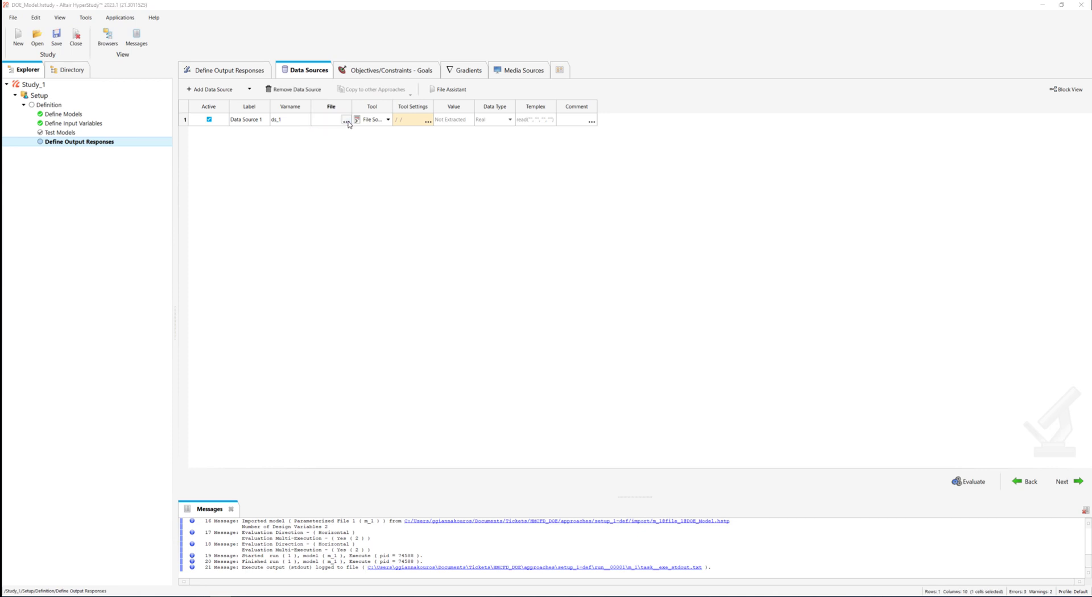
click(549, 109)
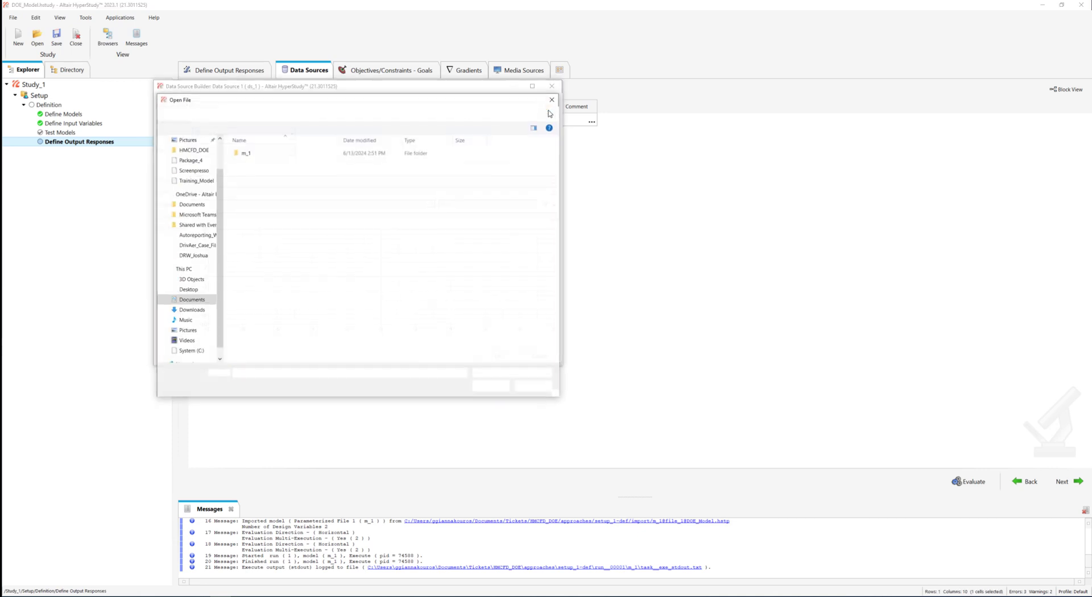
double_click(321, 152)
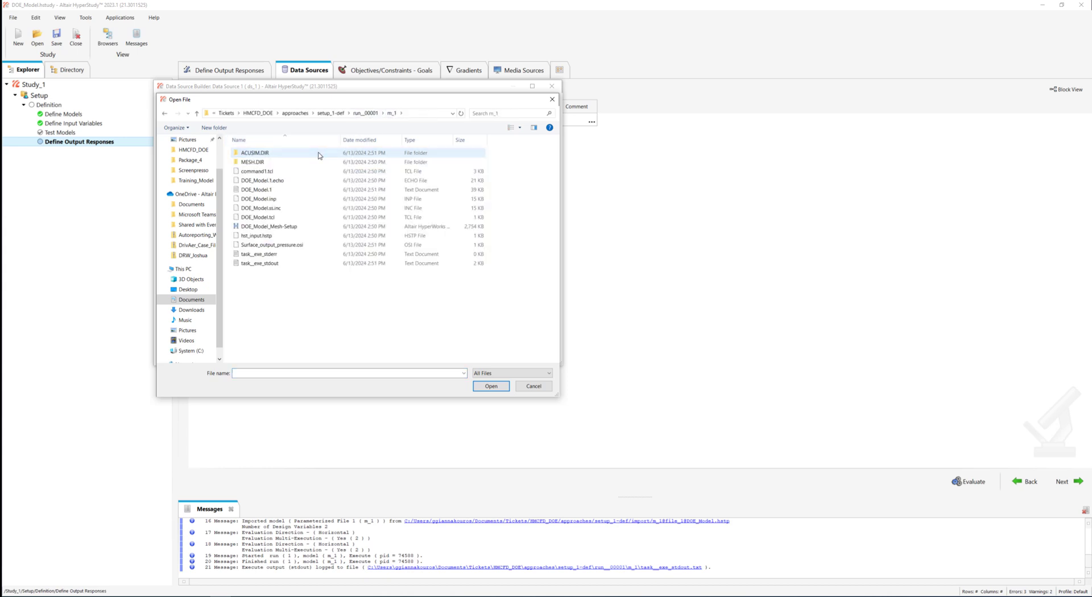
click(305, 245)
click(508, 387)
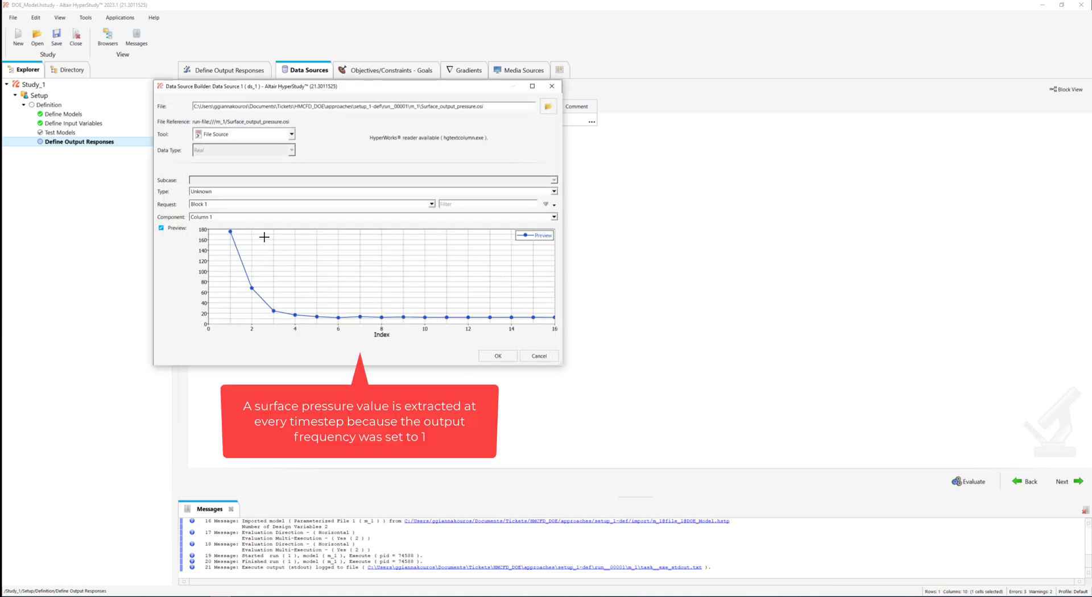
click(497, 356)
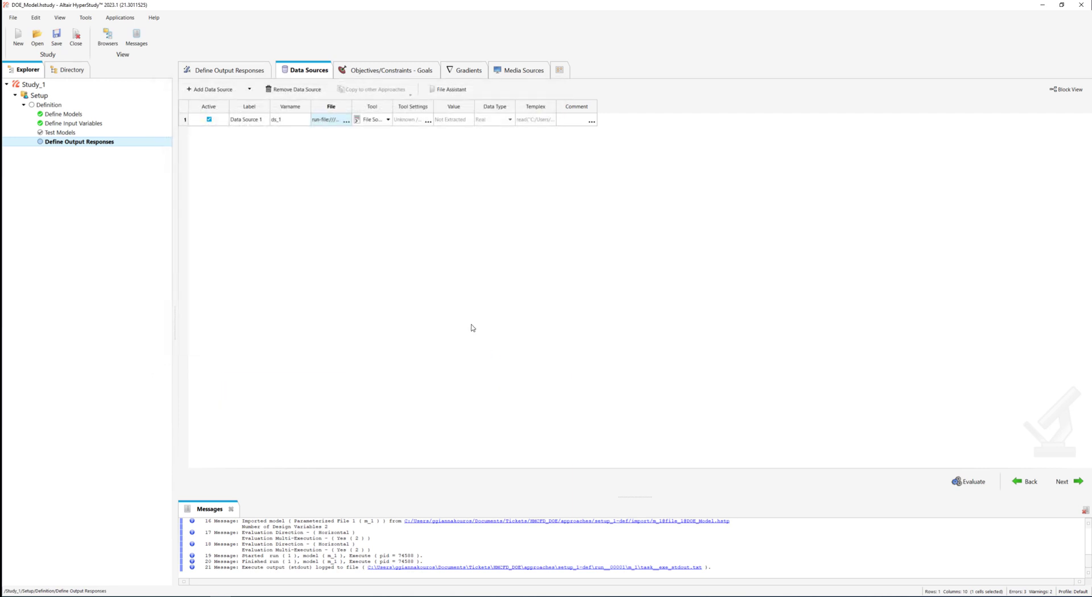
Add Response 1 with expression ds_1[numpts(ds_1)-1] and evaluate it to about 12.46.
click(227, 72)
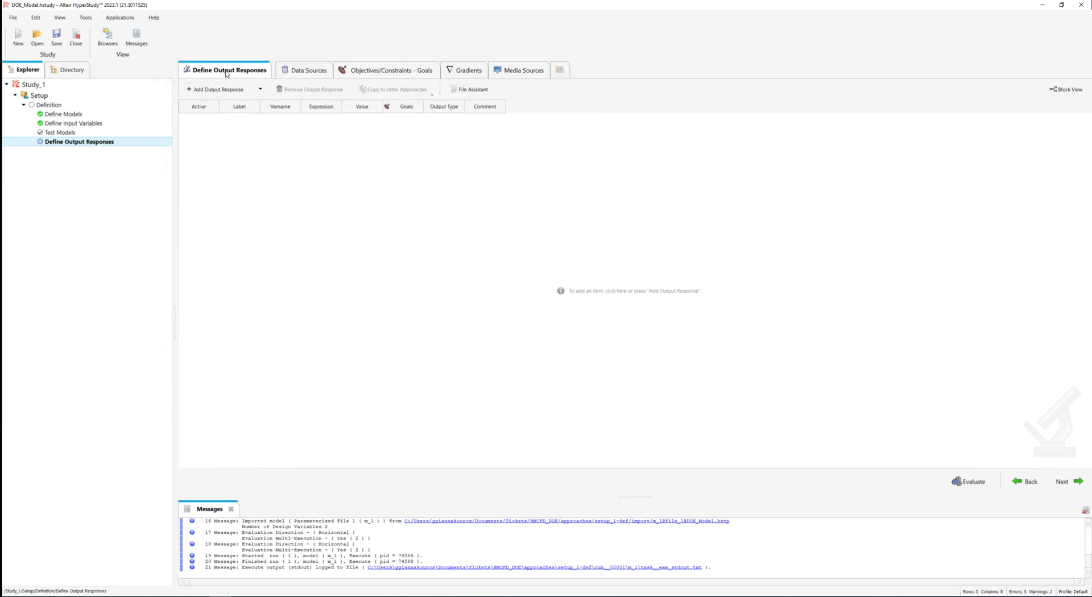
click(224, 91)
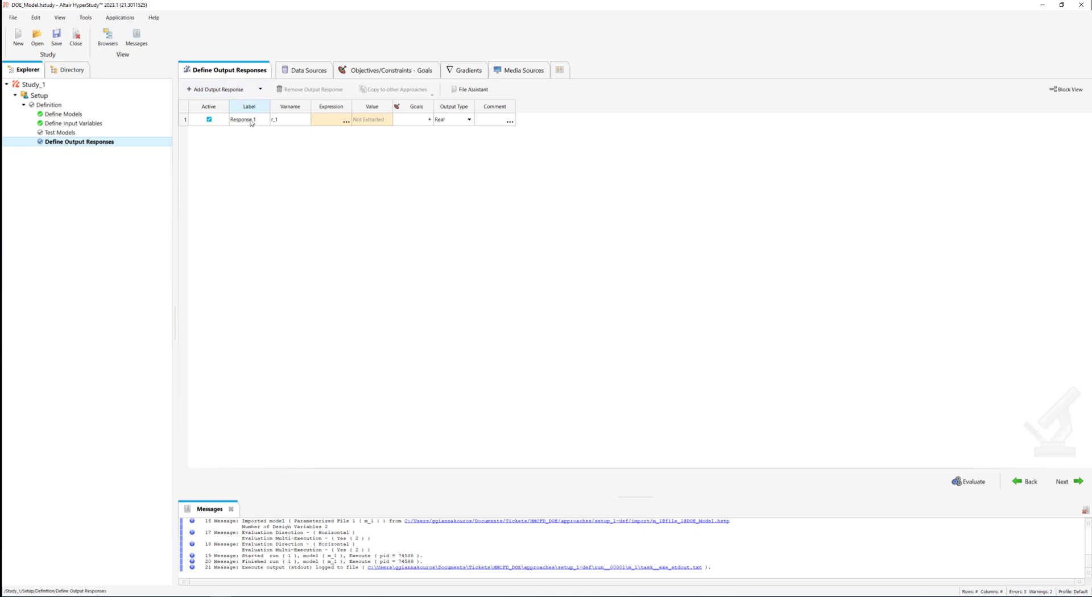
click(343, 122)
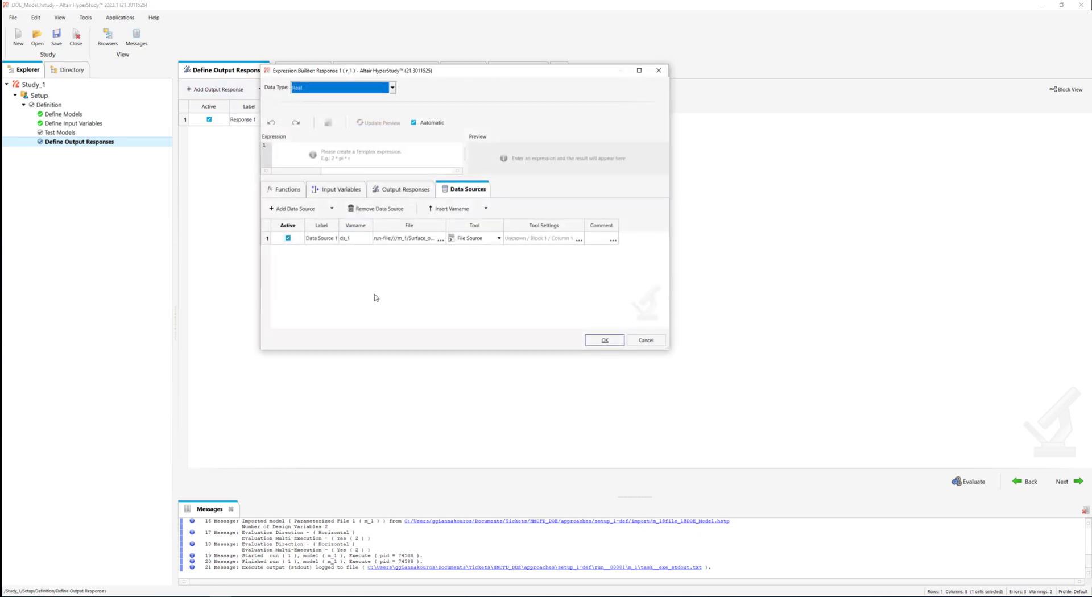
click(487, 209)
click(485, 243)
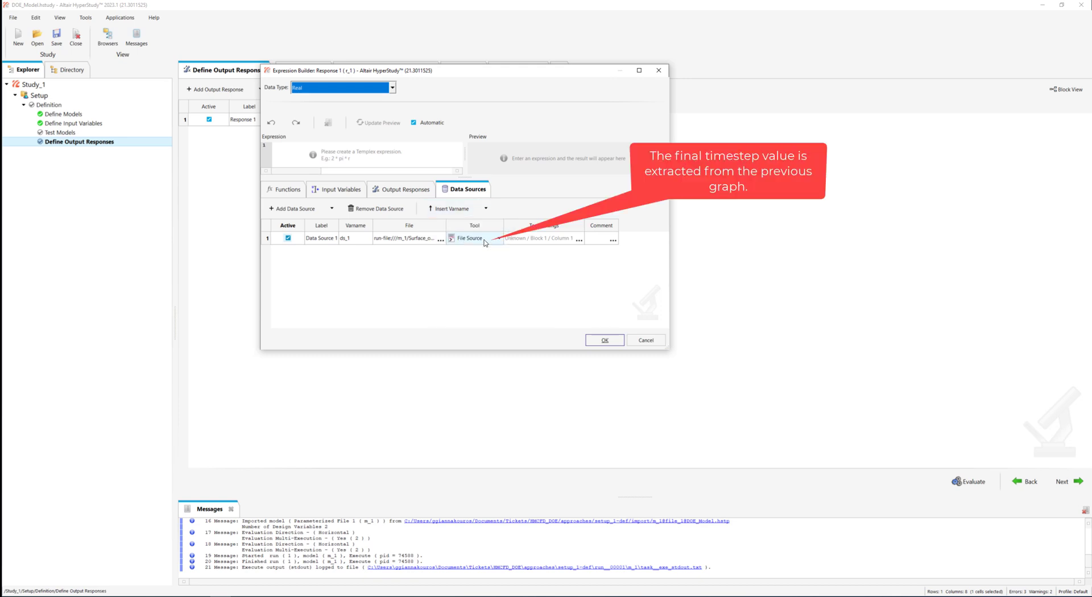
click(449, 208)
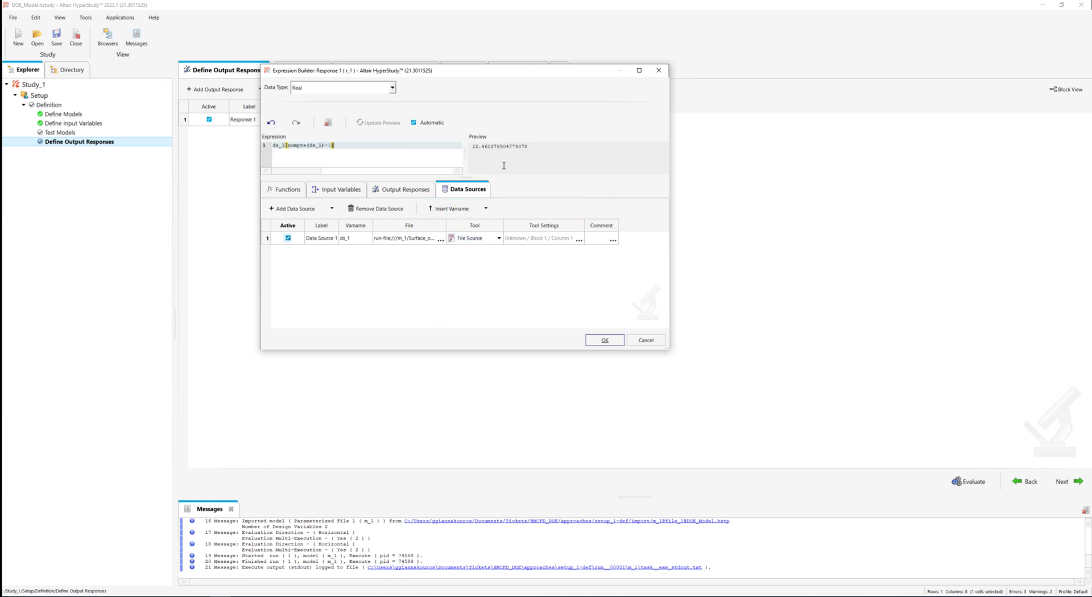
click(603, 341)
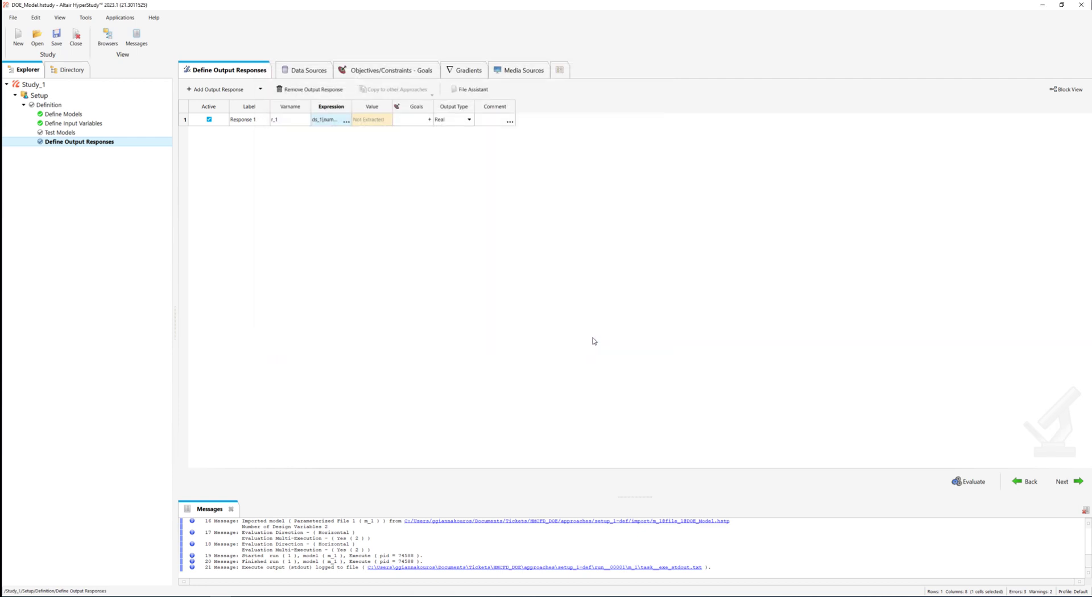
click(970, 481)
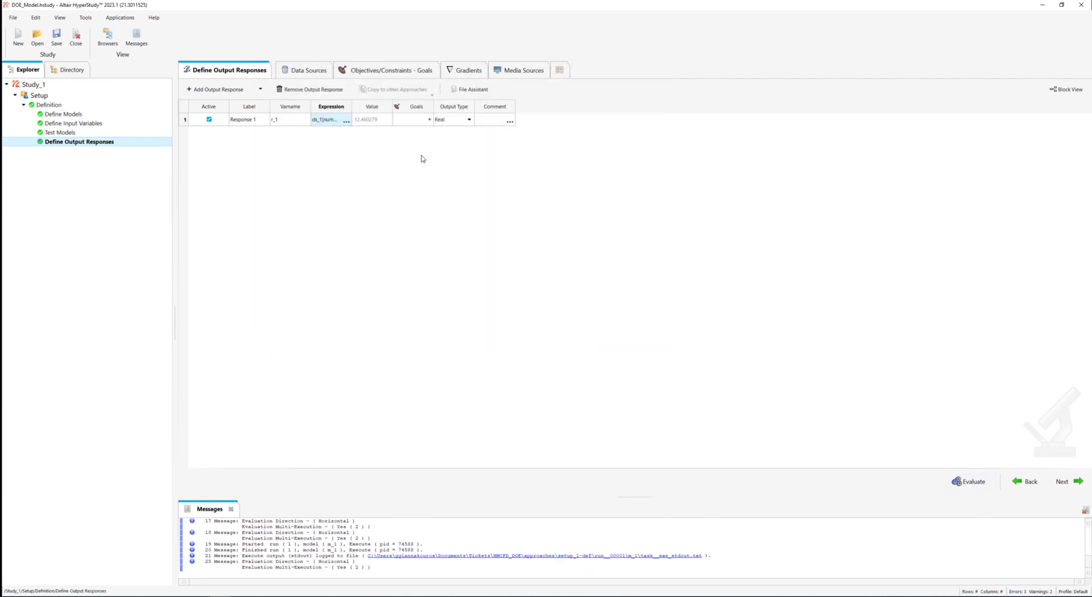
Add a DOE approach named DOE 1 whose definition is copied from Setup.
right_click(1072, 481)
click(1062, 490)
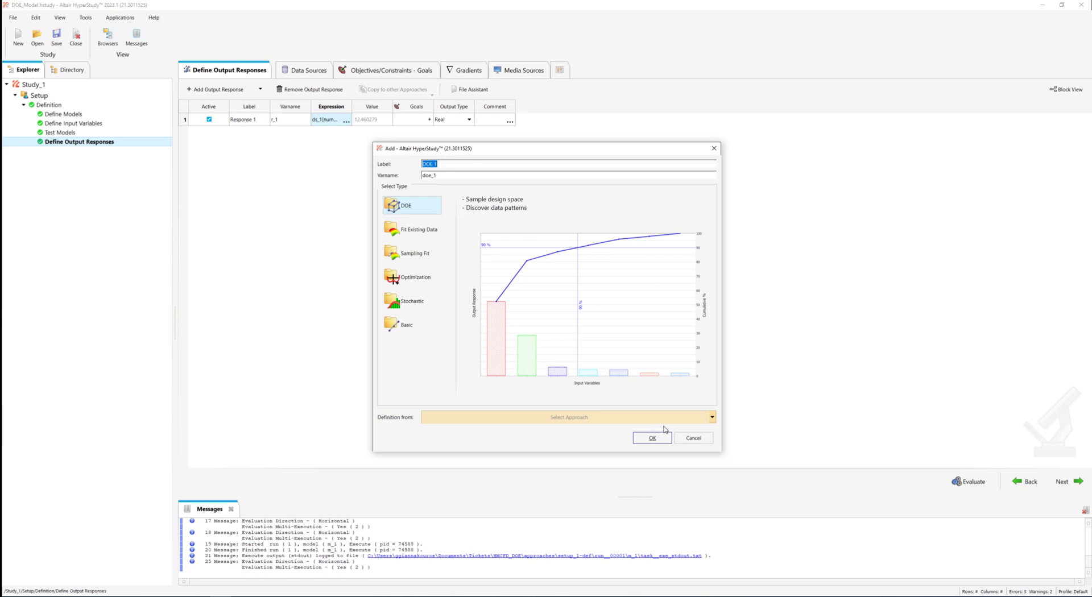
click(515, 417)
click(517, 432)
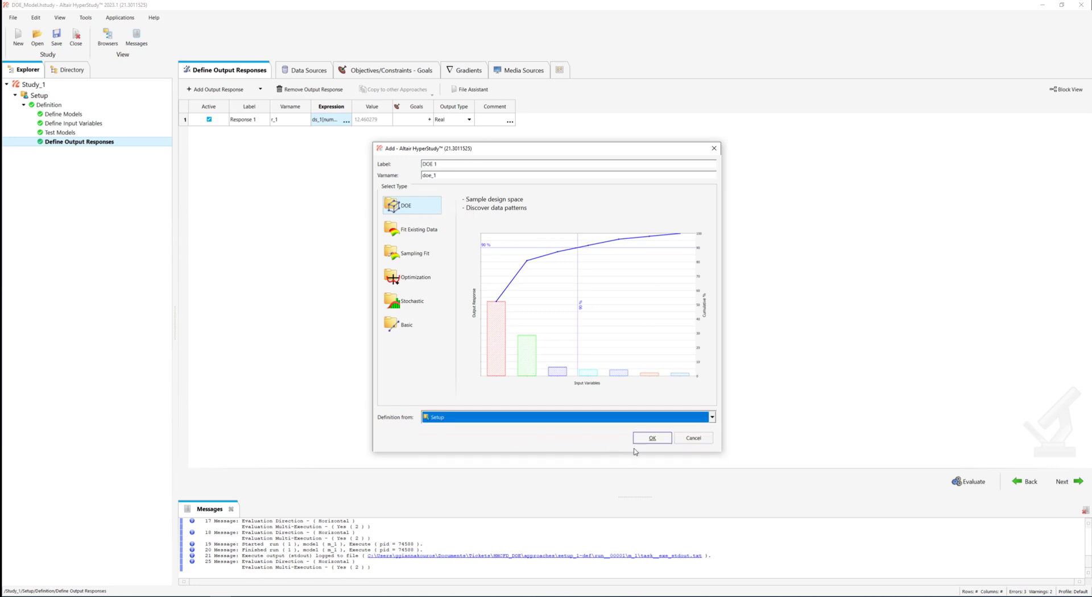
click(653, 438)
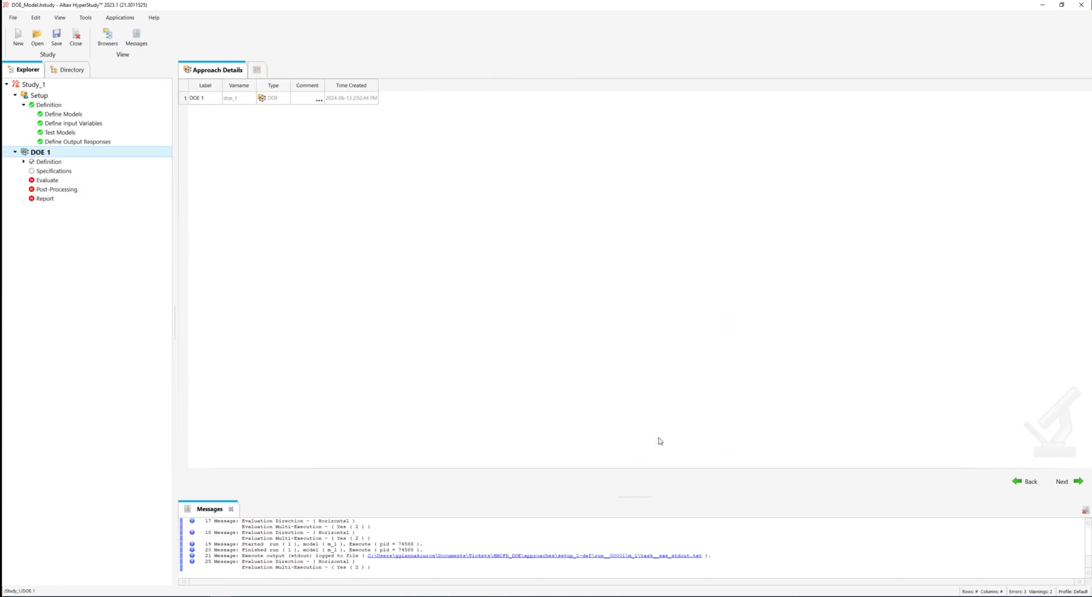
Switch both DOE 1 input variables, Inlet_Vel and mu, to Discrete mode.
click(1081, 483)
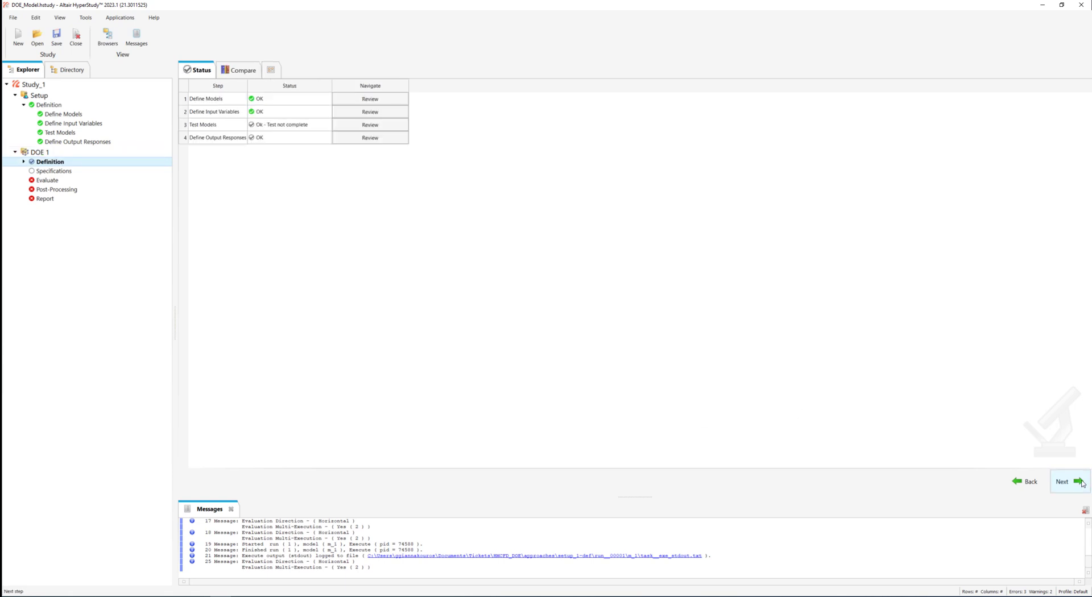
click(1081, 482)
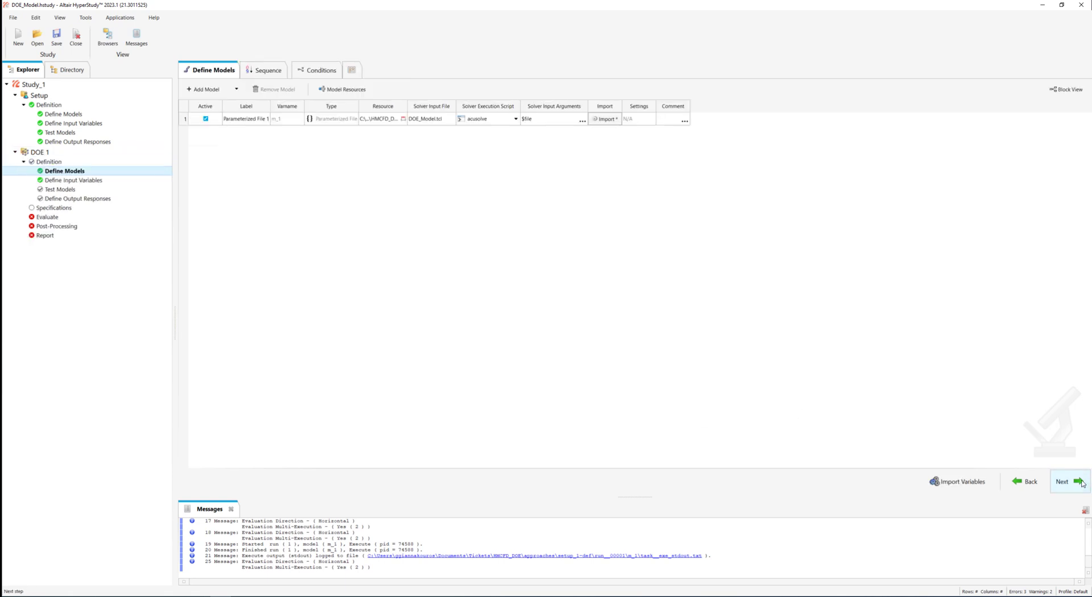
click(1081, 483)
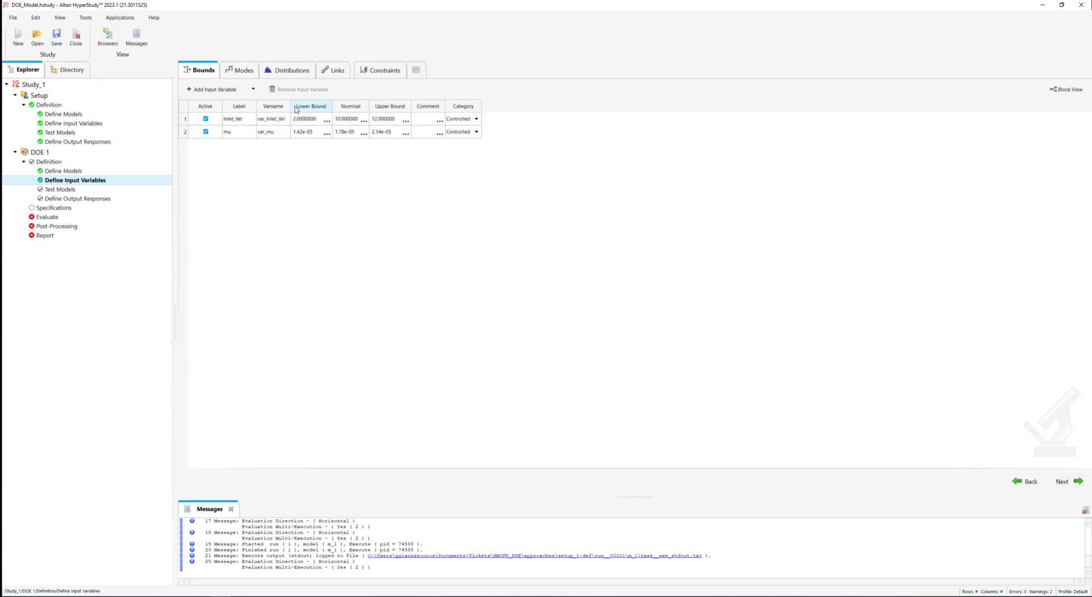
click(244, 70)
click(519, 118)
click(478, 118)
click(469, 119)
click(466, 154)
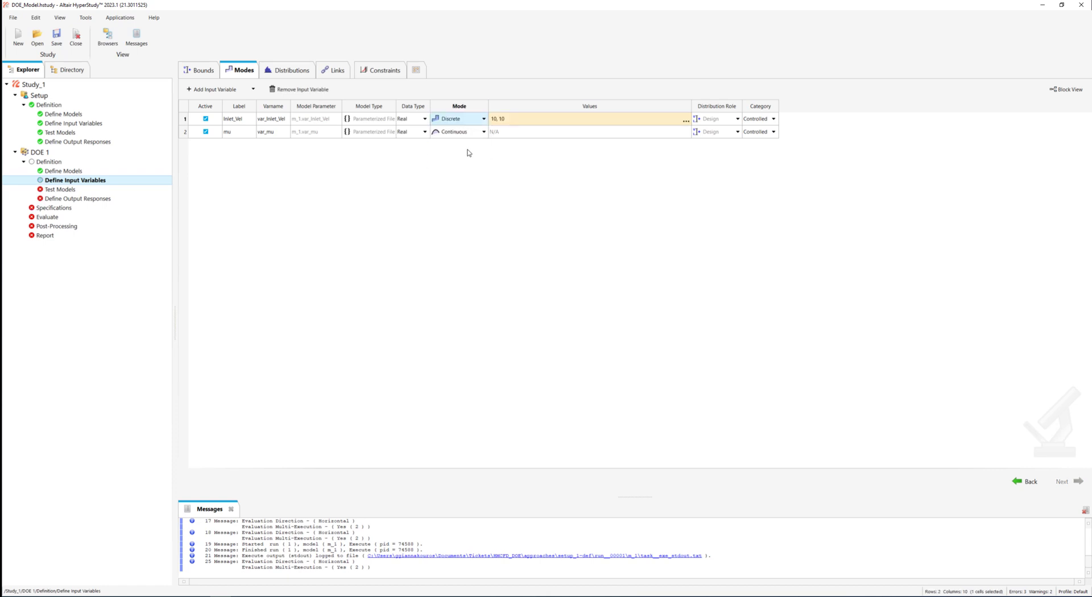
click(470, 131)
click(469, 131)
click(472, 167)
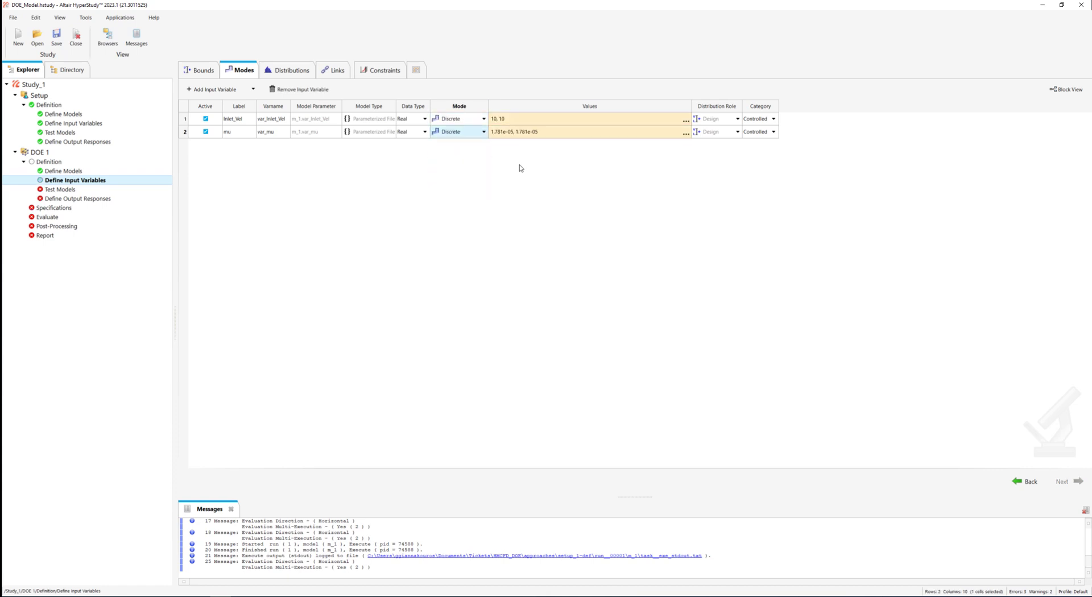
Give Inlet_Vel four discrete values: 6, 8, 10 and 12.
click(686, 120)
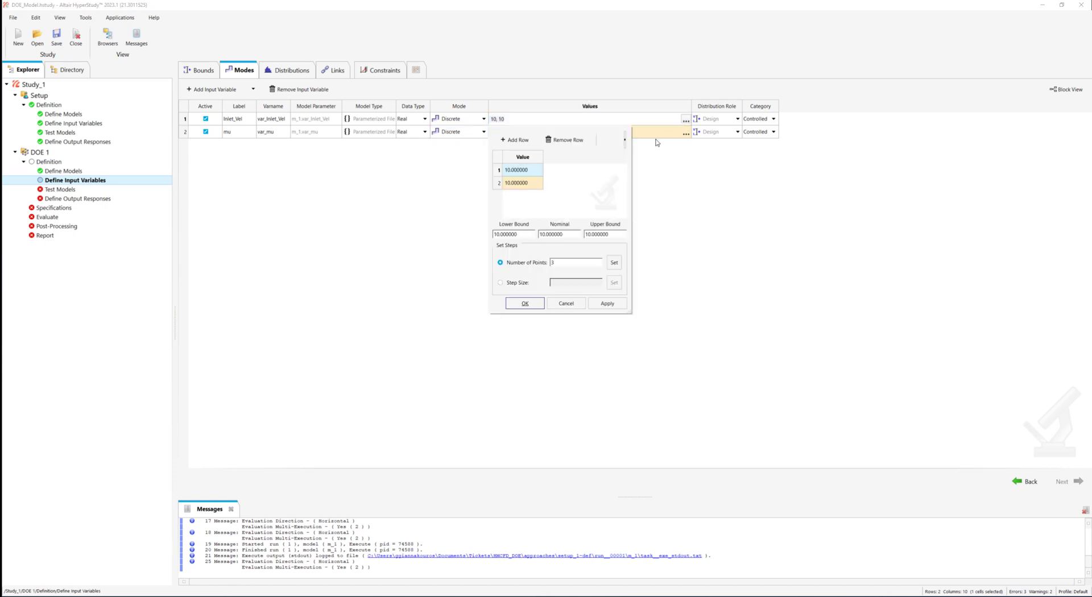
click(518, 142)
click(518, 142)
double_click(528, 170)
text(6)
key(Return)
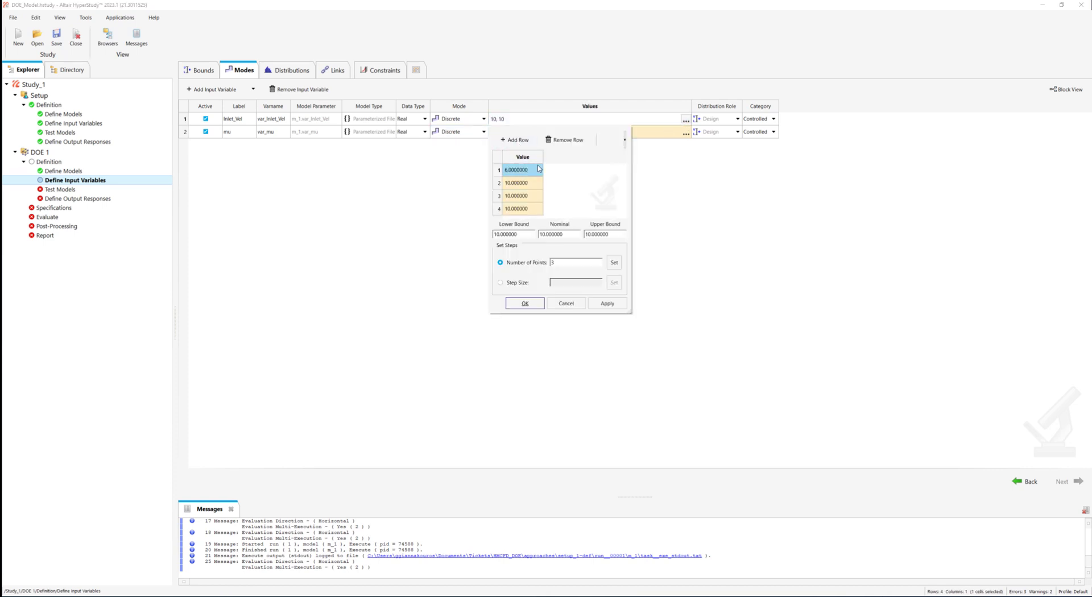
double_click(529, 183)
text(8)
double_click(529, 196)
double_click(529, 208)
text(12)
key(Return)
click(608, 303)
click(524, 304)
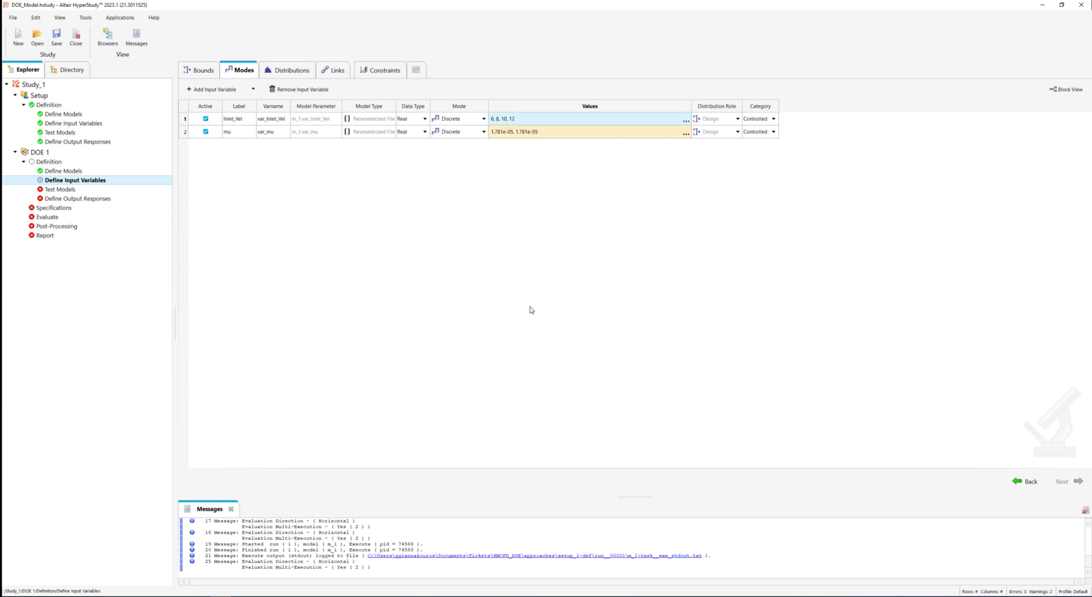
Give mu four discrete values: 1.0e-05, 1.78e-05, 2.0e-05 and 3.0e-05.
click(686, 133)
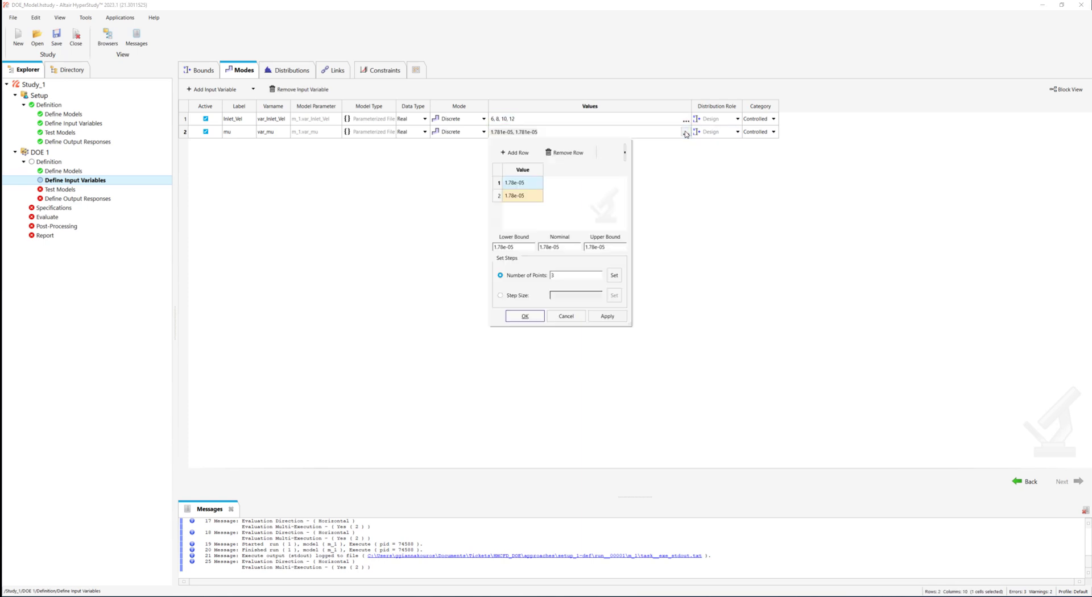
click(513, 152)
click(514, 152)
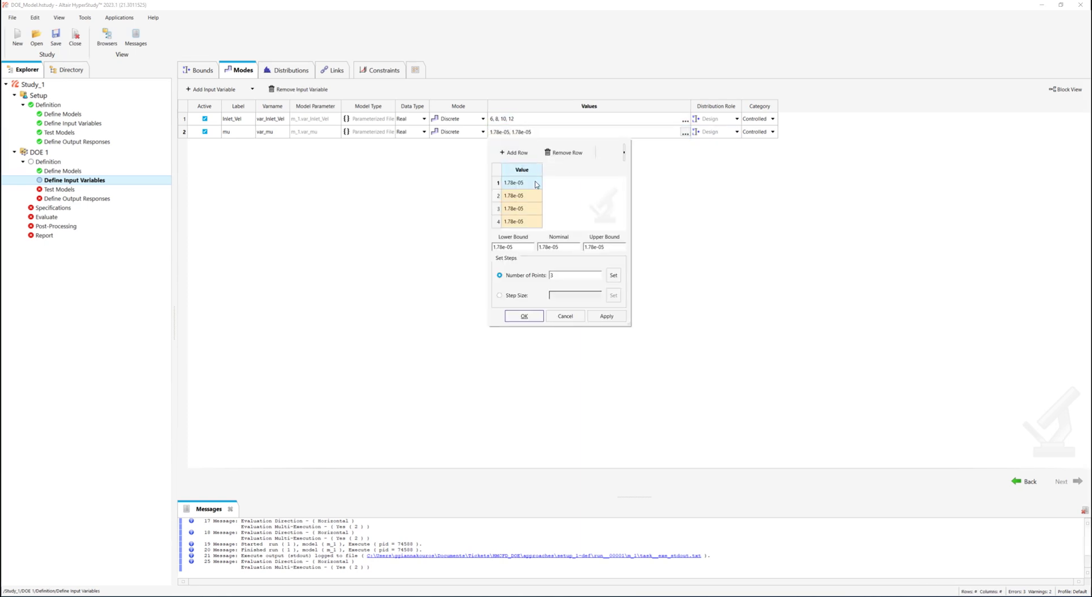
click(514, 185)
double_click(514, 183)
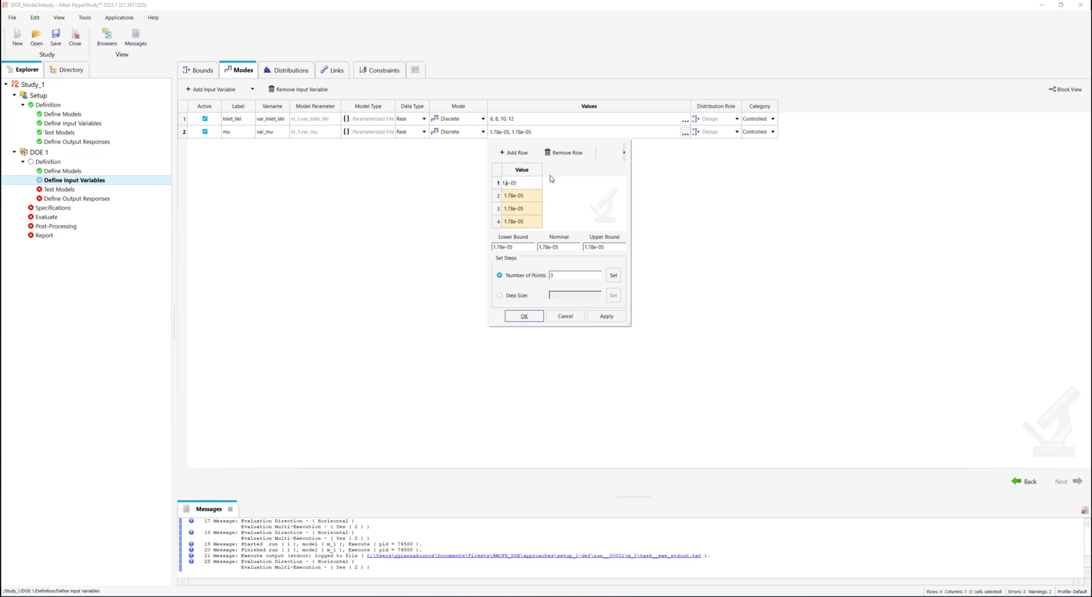
click(513, 209)
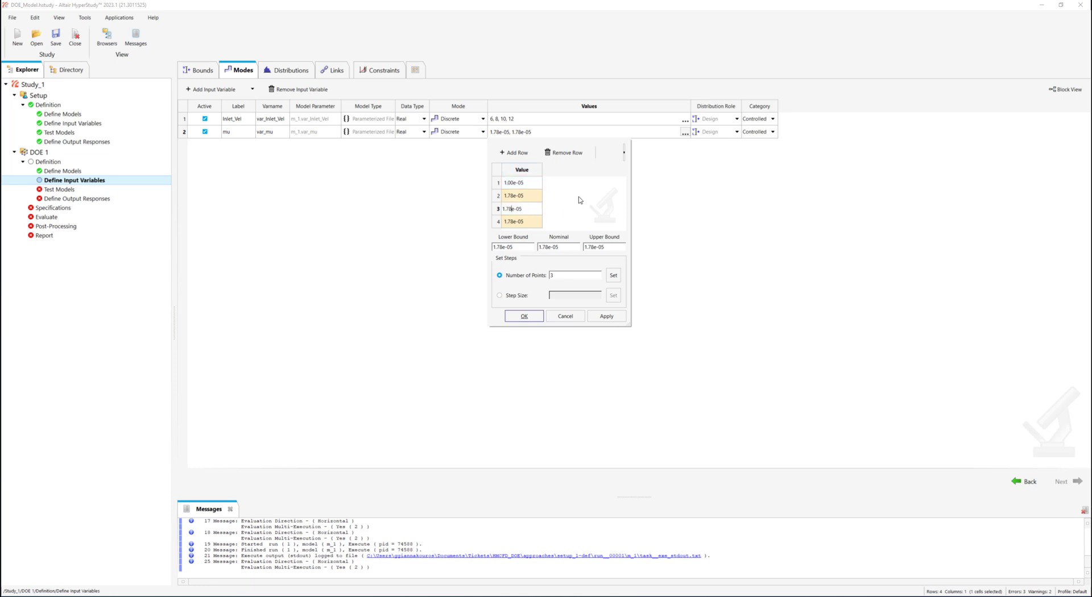
text(2)
click(512, 222)
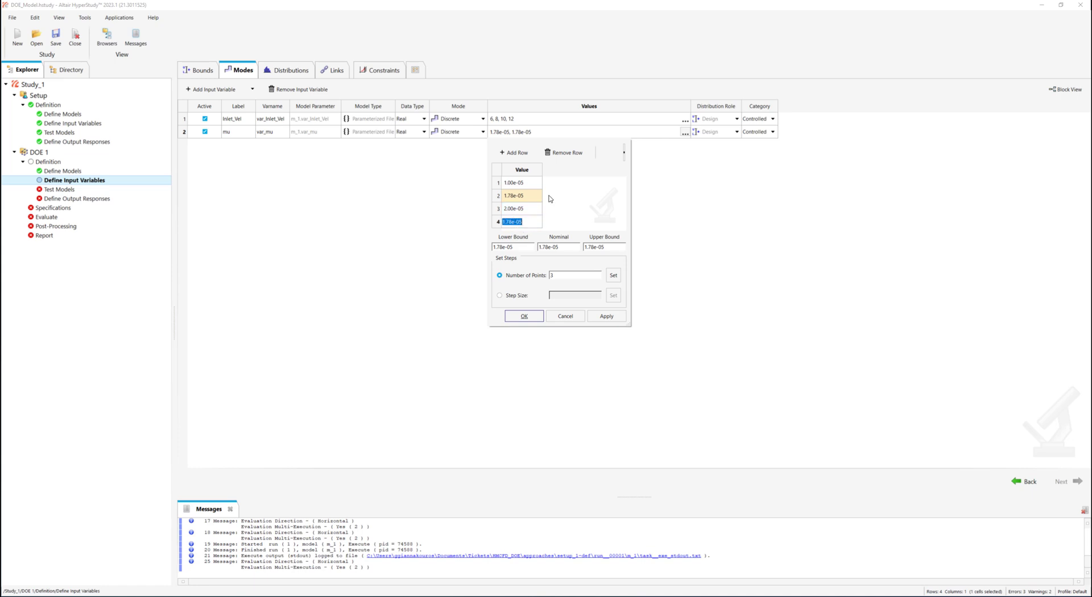
key(End)
key(Left)
key(Left)
key(Left)
text(3)
key(Return)
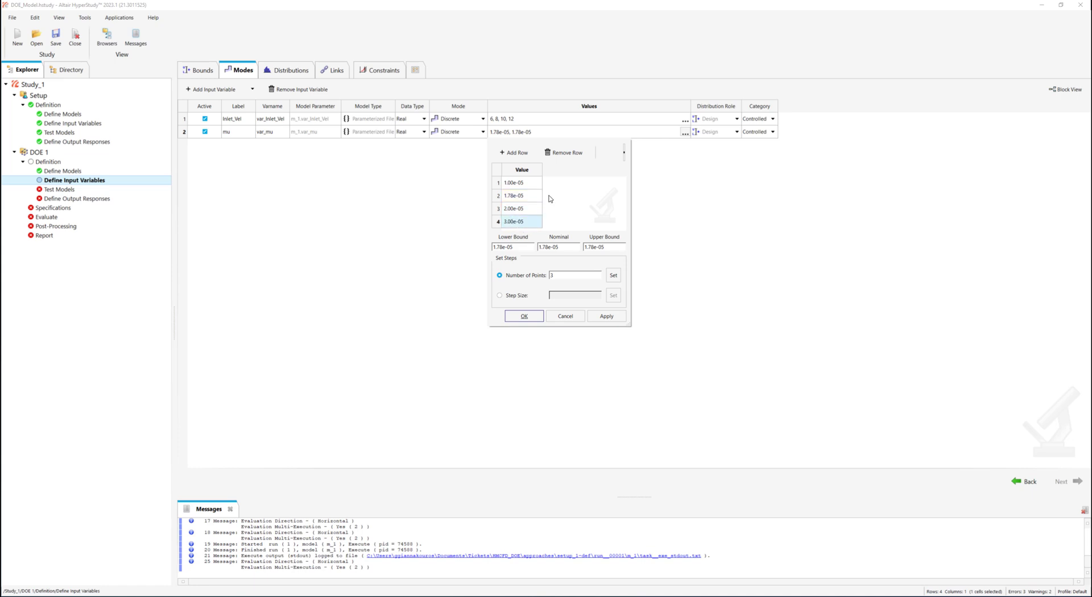
click(609, 317)
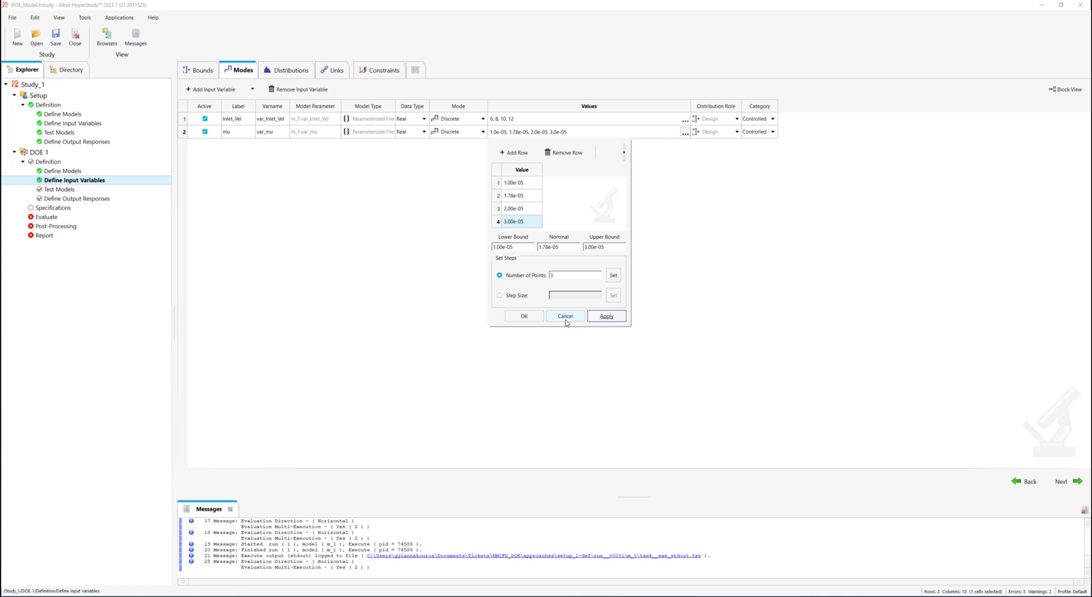
click(524, 317)
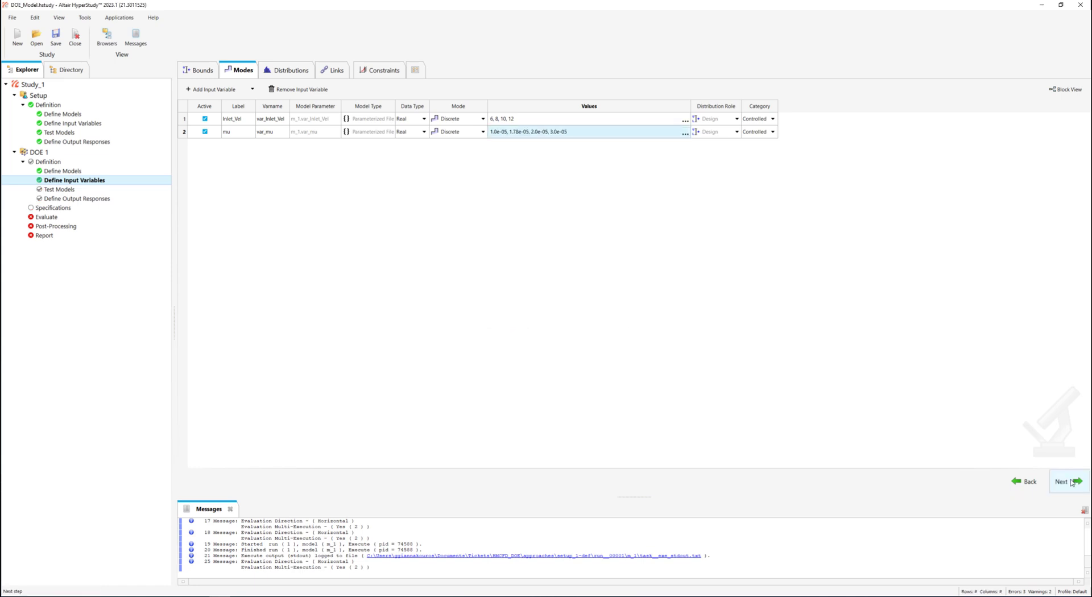
Check the variables' distributions and bounds (mu 1.00e-05 to 3.00e-05), then return to Modes.
click(273, 73)
click(240, 72)
click(210, 72)
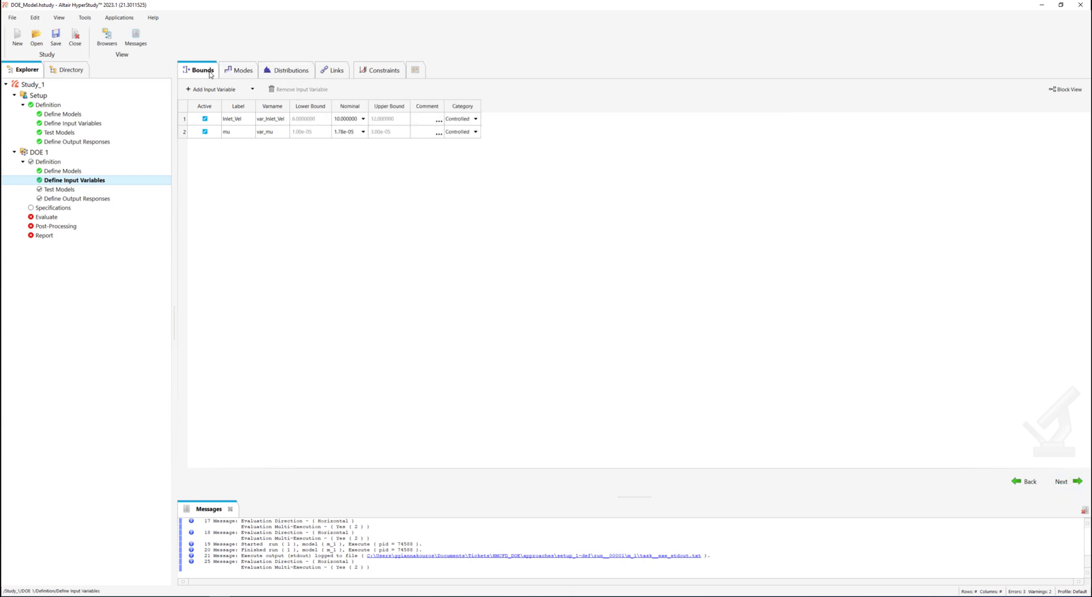
click(238, 72)
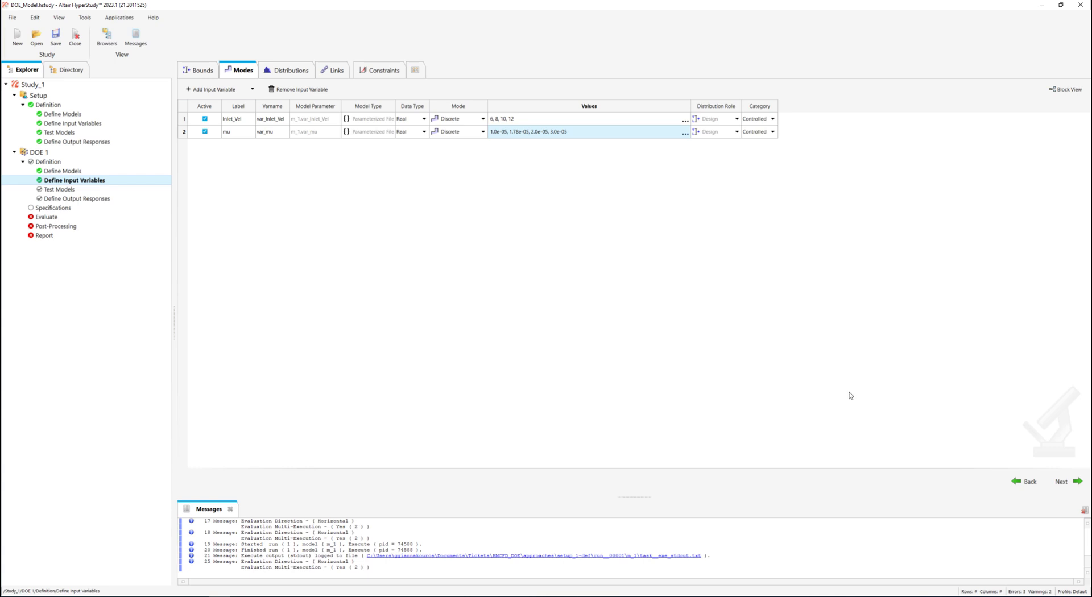
Test-run DOE 1's model definition through write, execute and extract, reaching Response 1 at about 12.46.
click(1063, 484)
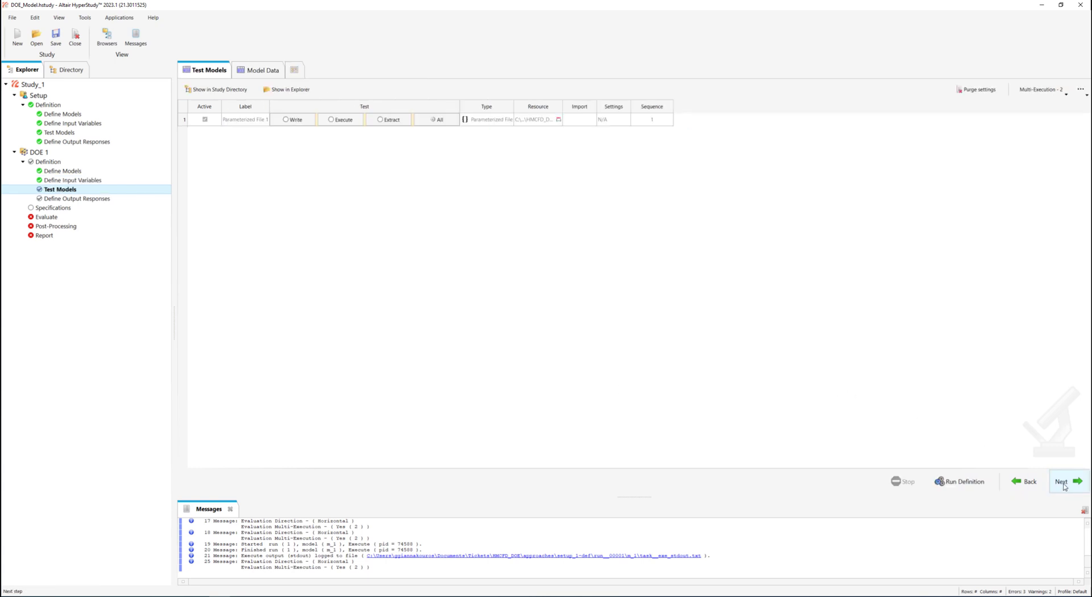
click(970, 485)
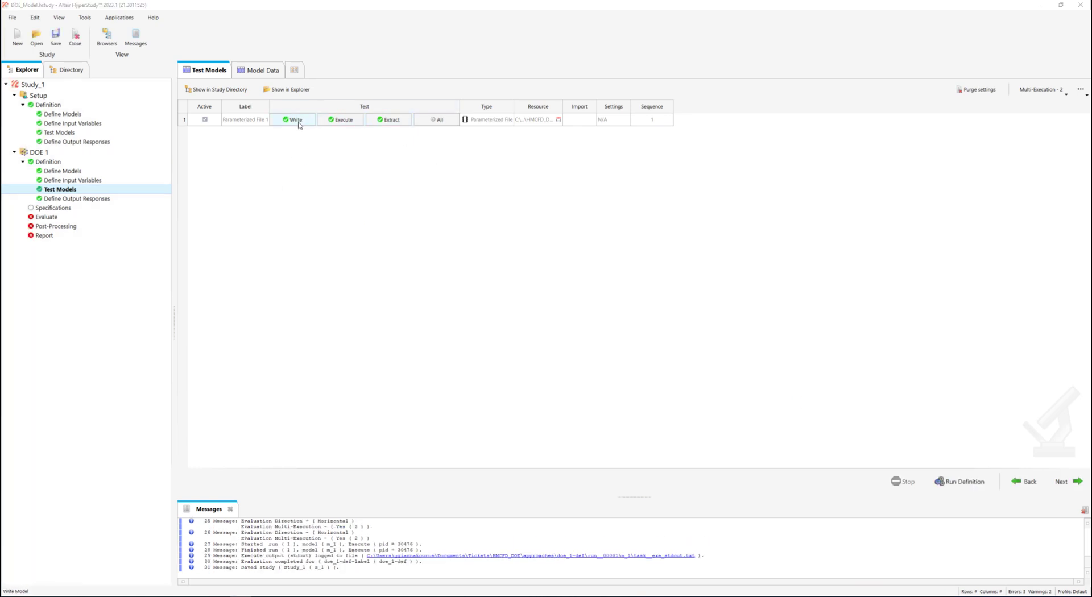
click(1066, 489)
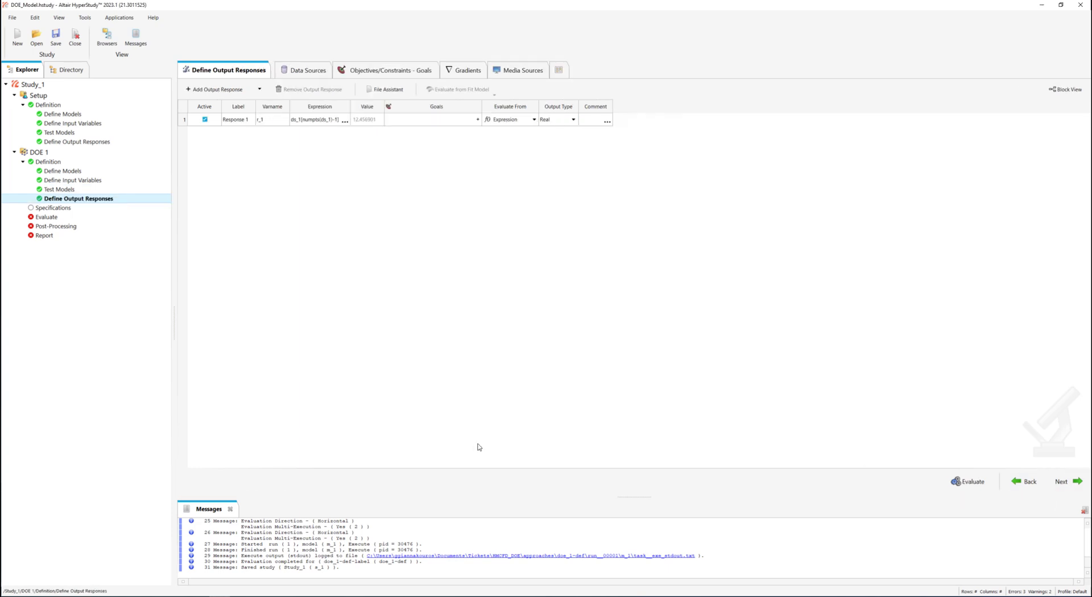
Inspect the doe_1 and doe_1-def folders in Explorer, then continue to DOE 1's Specifications.
key(alt+Tab)
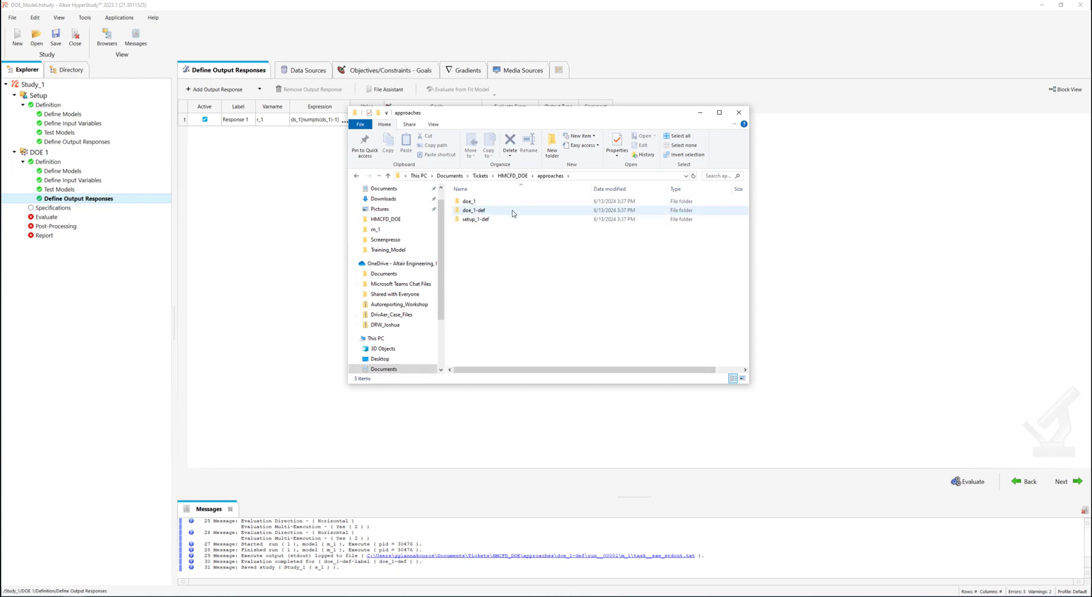
double_click(512, 201)
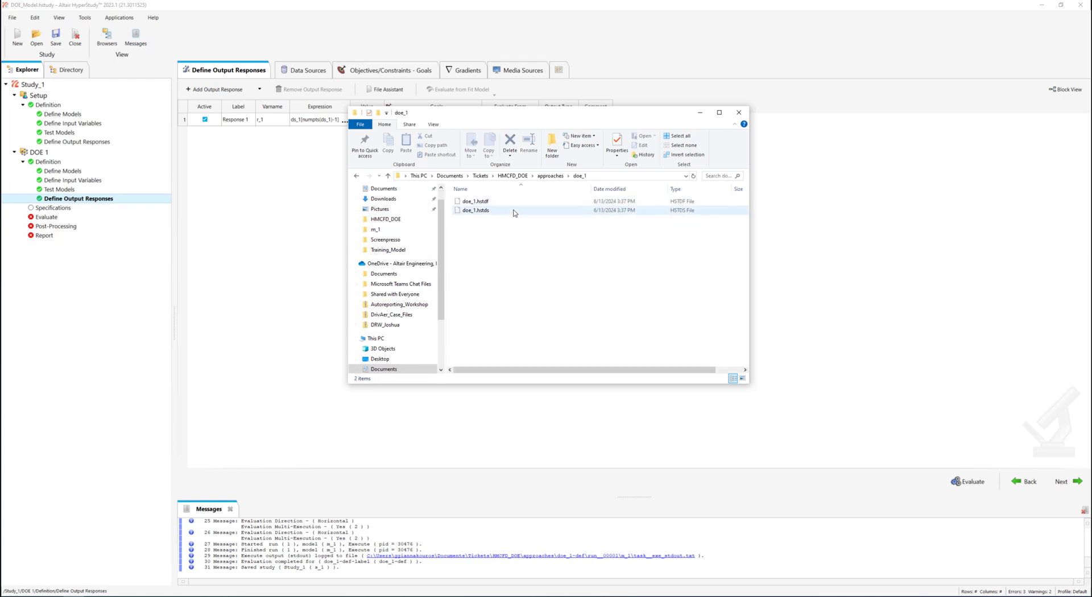
click(541, 178)
double_click(512, 210)
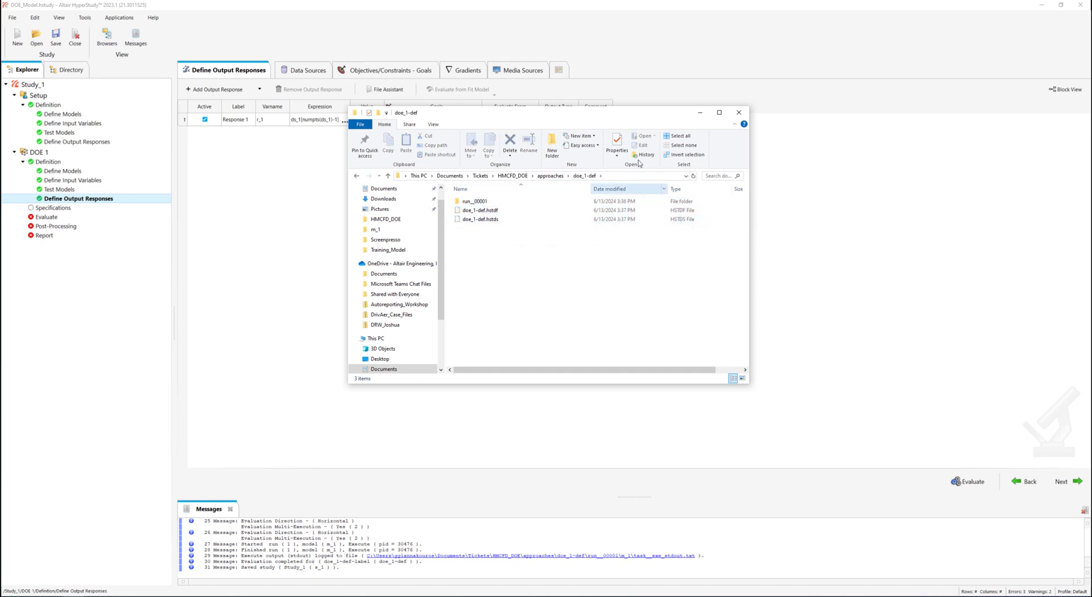
click(699, 116)
click(1071, 487)
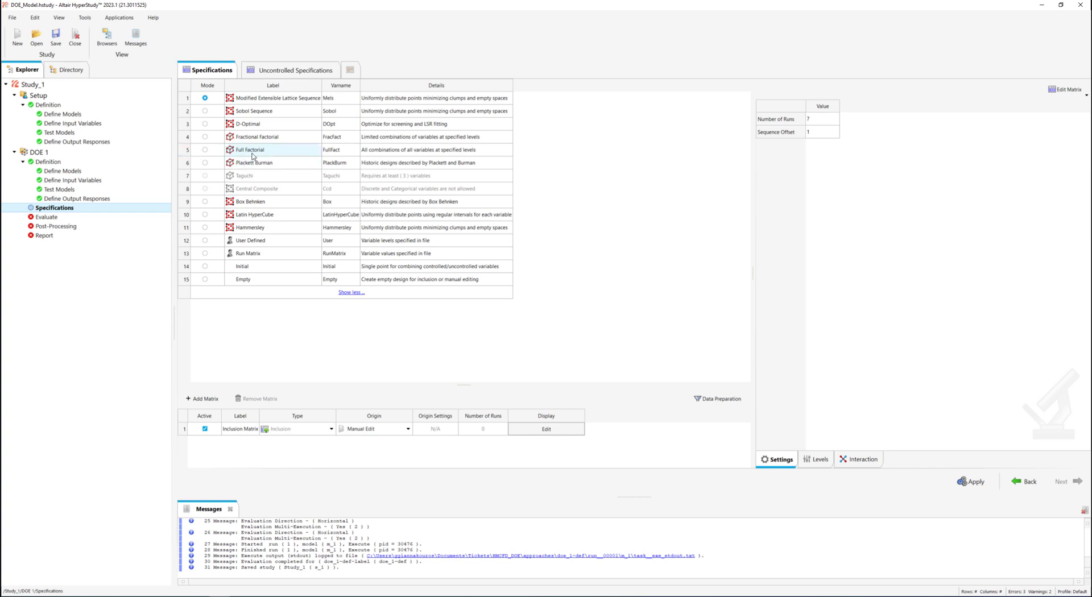
Choose Full Factorial with 4 levels for Inlet_Vel and mu, applying the 16-run matrix.
click(206, 150)
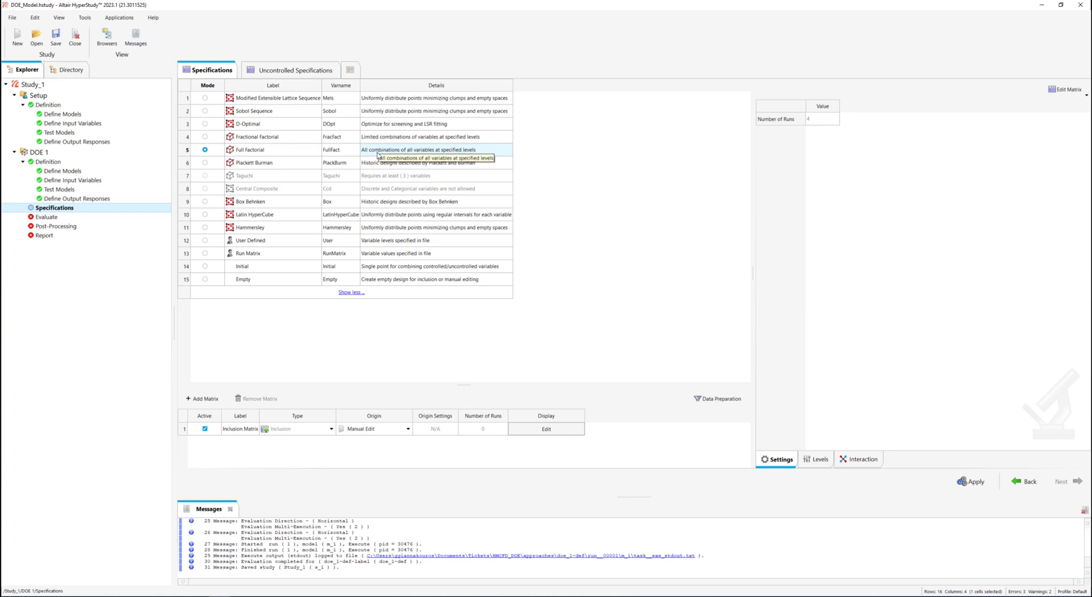
click(826, 461)
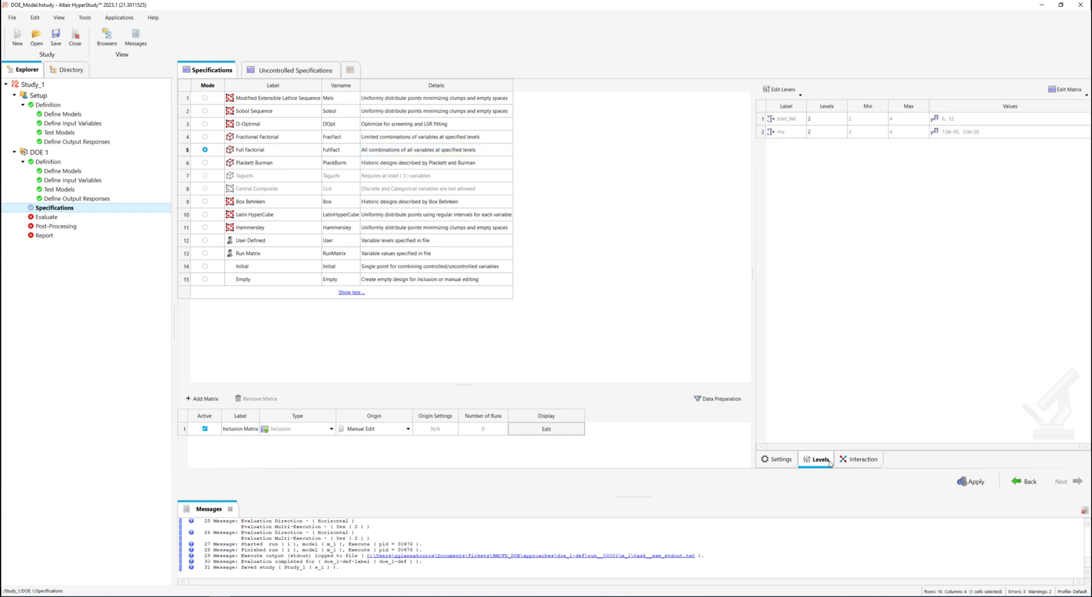
text(4)
click(820, 131)
text(4)
click(997, 147)
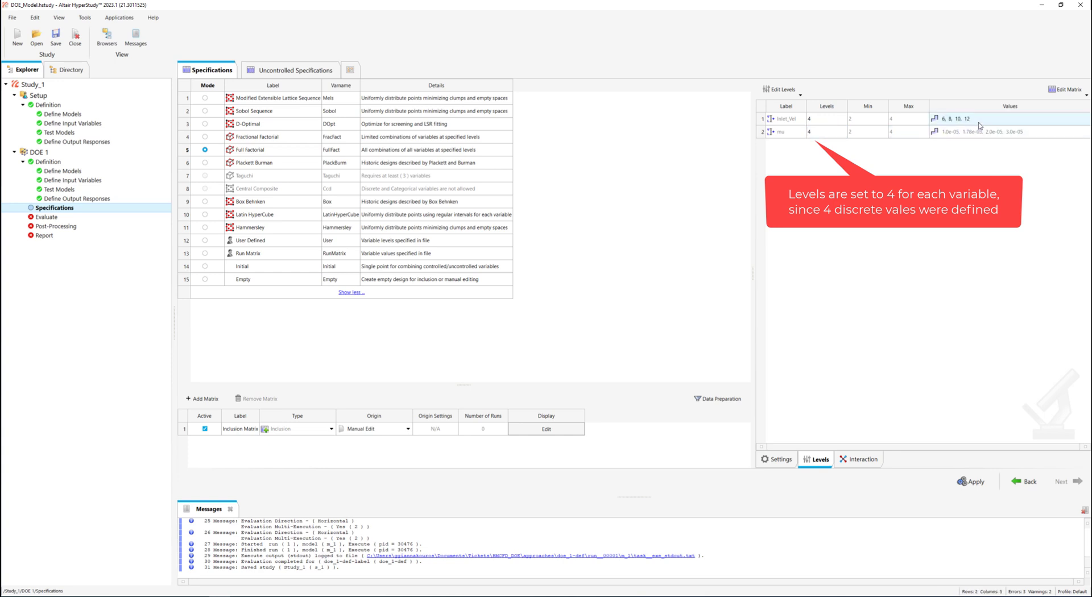
click(792, 463)
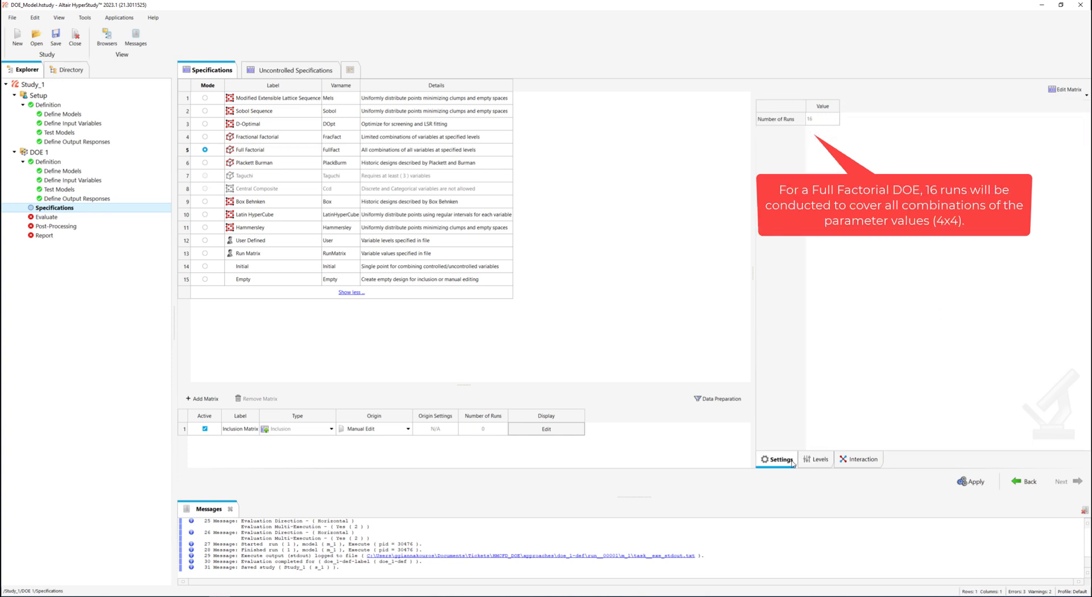
click(972, 482)
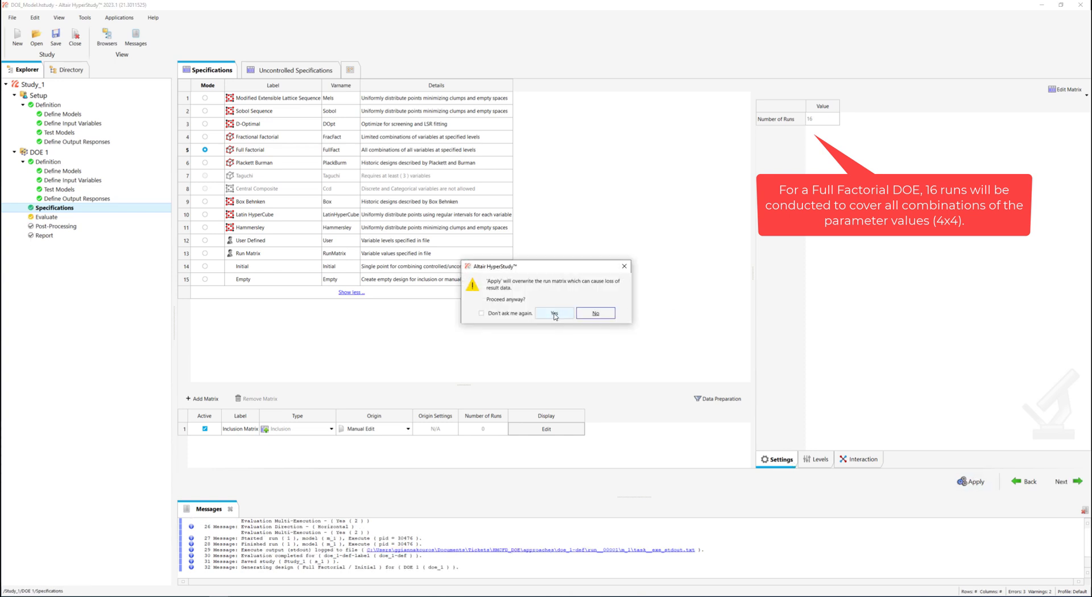
click(555, 314)
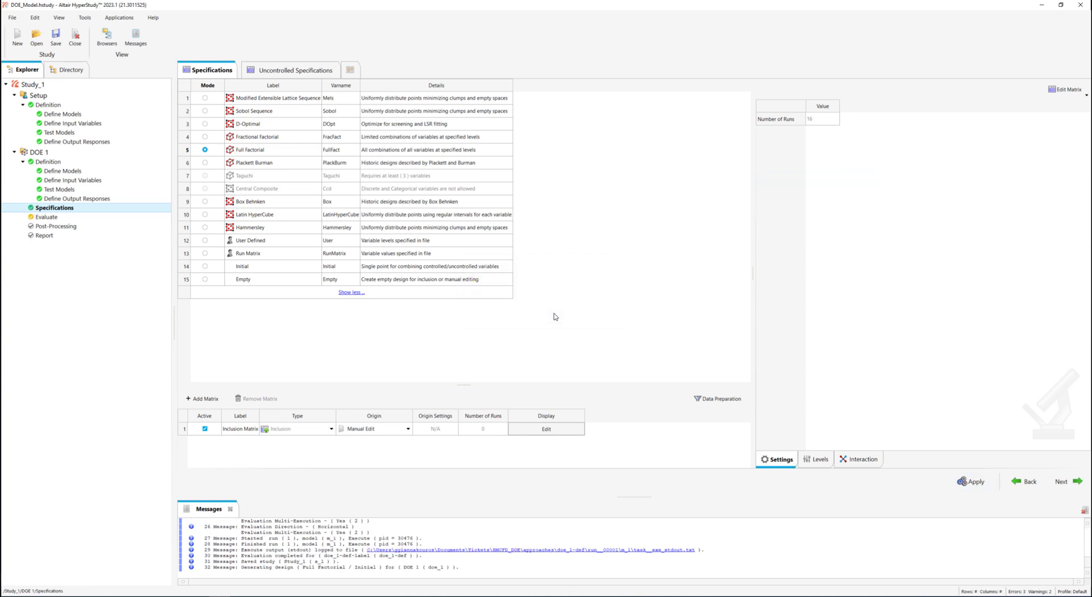
Review the 16 run combinations, then write input files only, with execution and extraction disabled.
click(1064, 482)
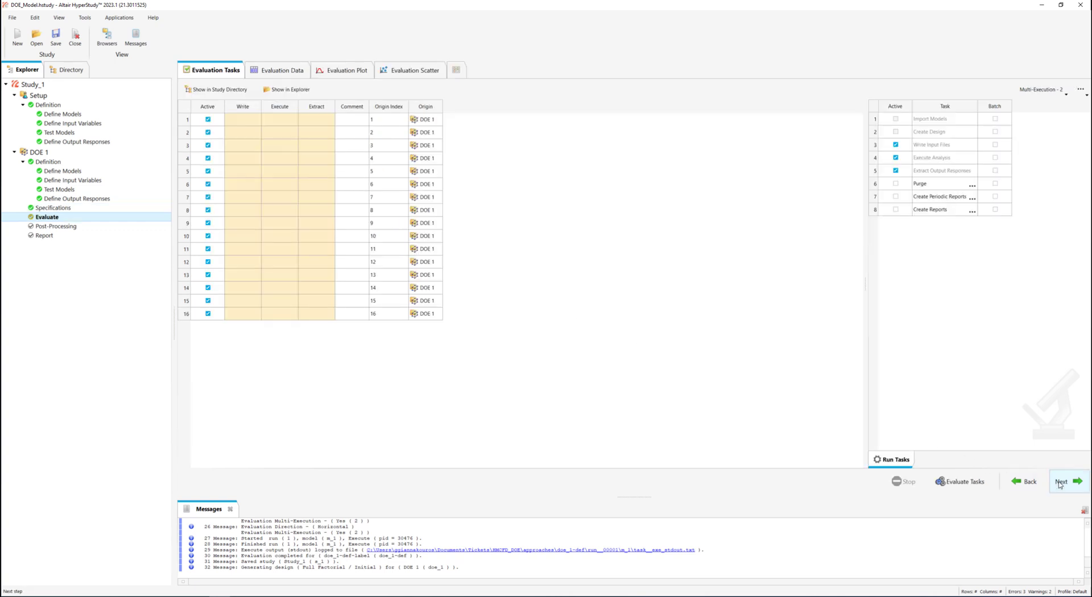
click(282, 70)
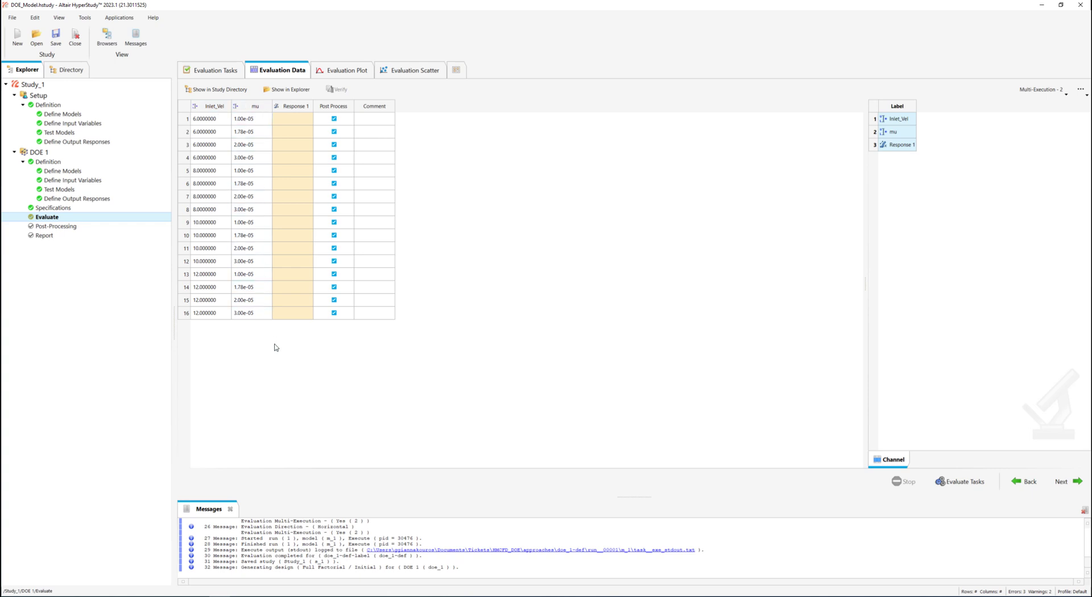
click(215, 70)
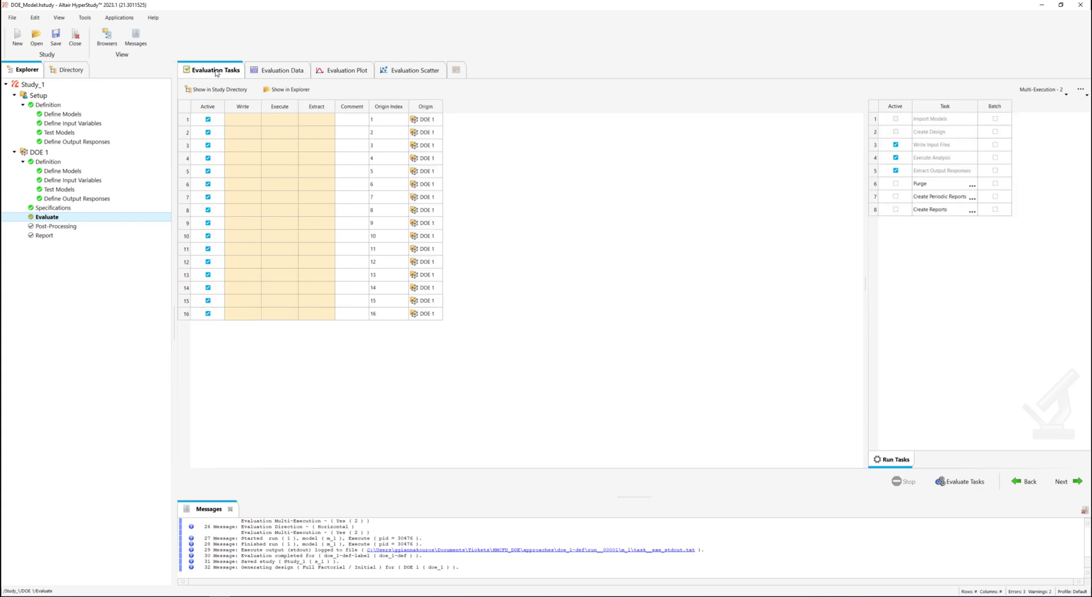
click(896, 158)
click(896, 171)
click(978, 487)
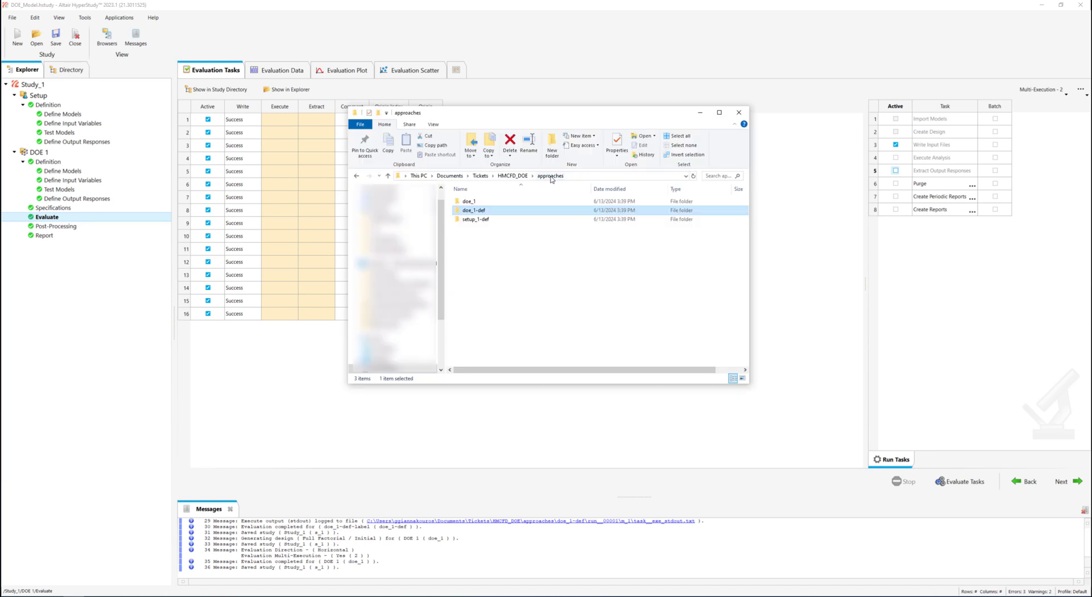
Confirm doe_1 holds run_00001 to run_00016, then re-enable execution and extraction with 2 concurrent jobs.
double_click(469, 201)
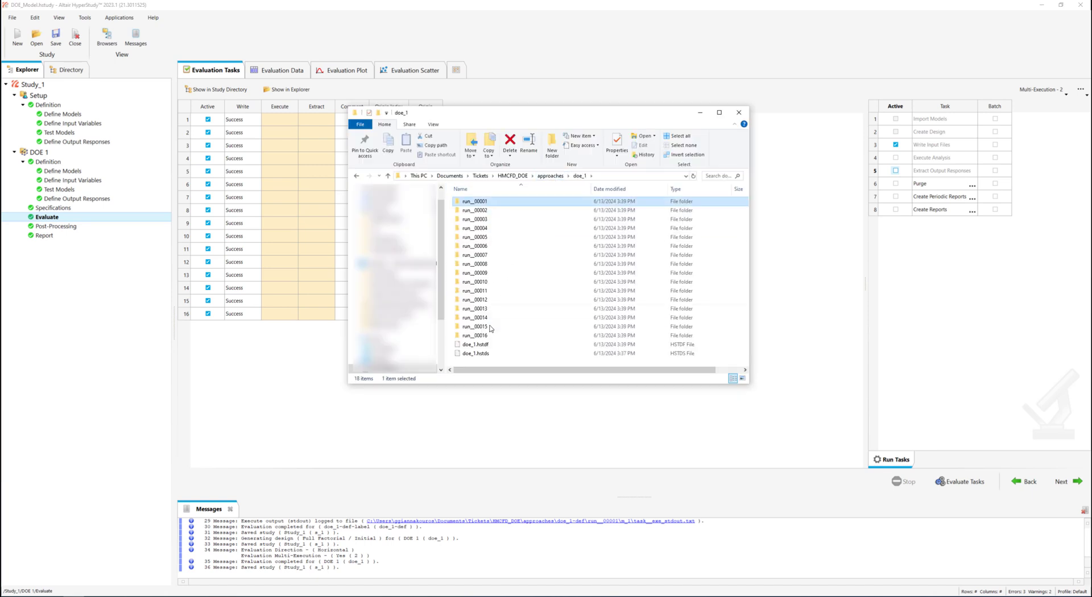
shift+click(493, 335)
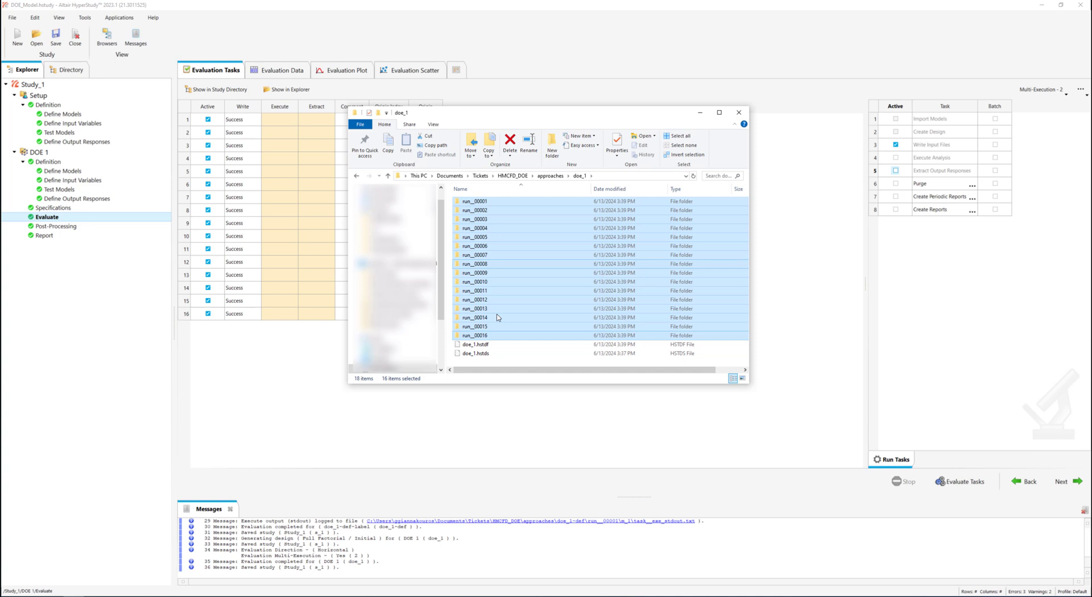
click(738, 112)
click(896, 159)
click(1066, 95)
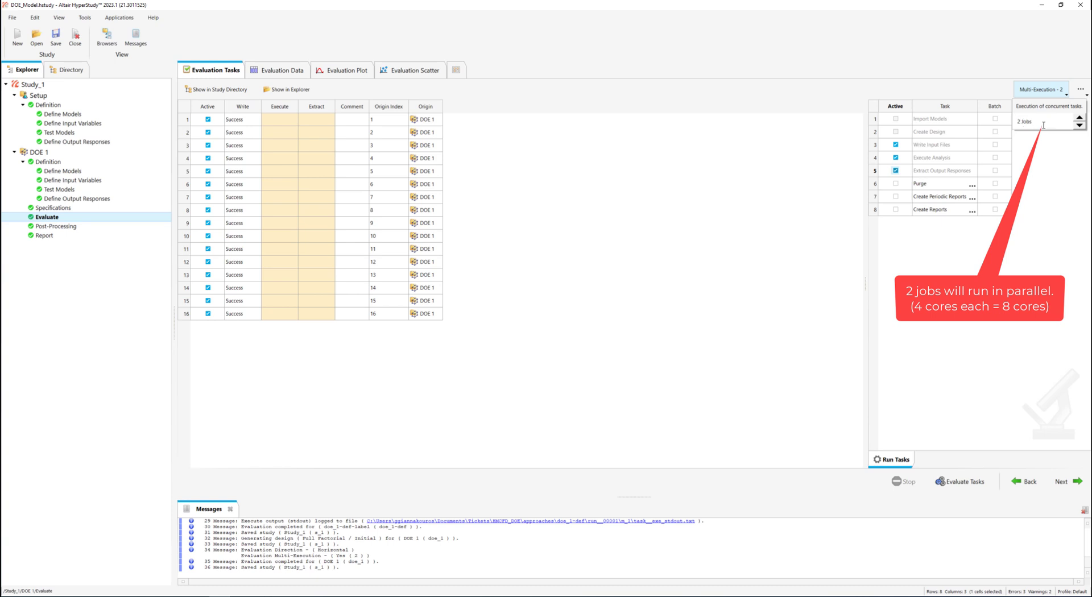
Evaluate all 16 full-factorial runs, resolving the existing-files prompt.
click(1018, 239)
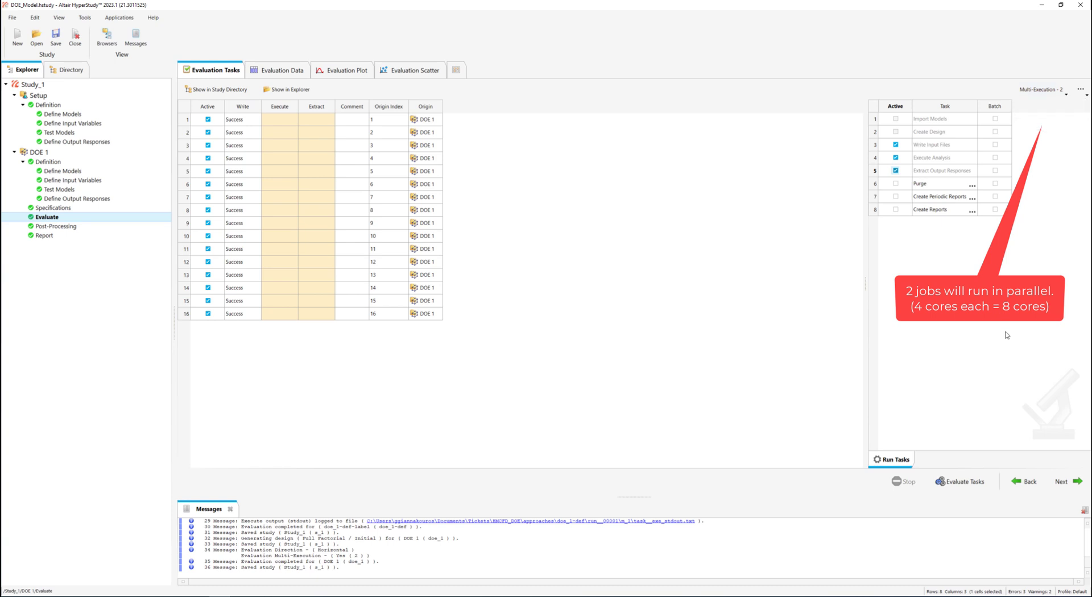
click(982, 489)
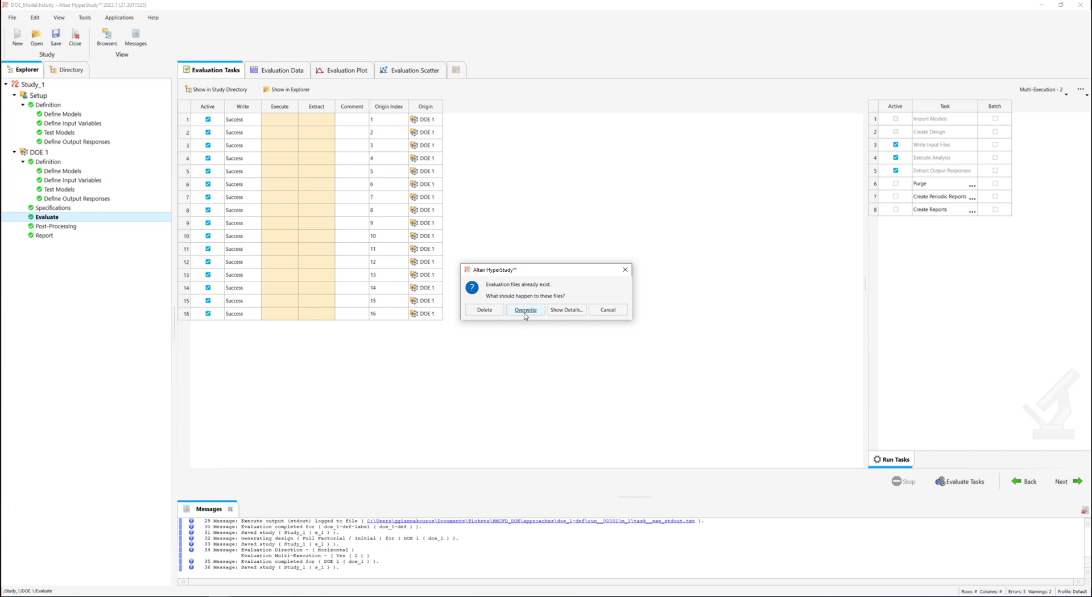
click(494, 312)
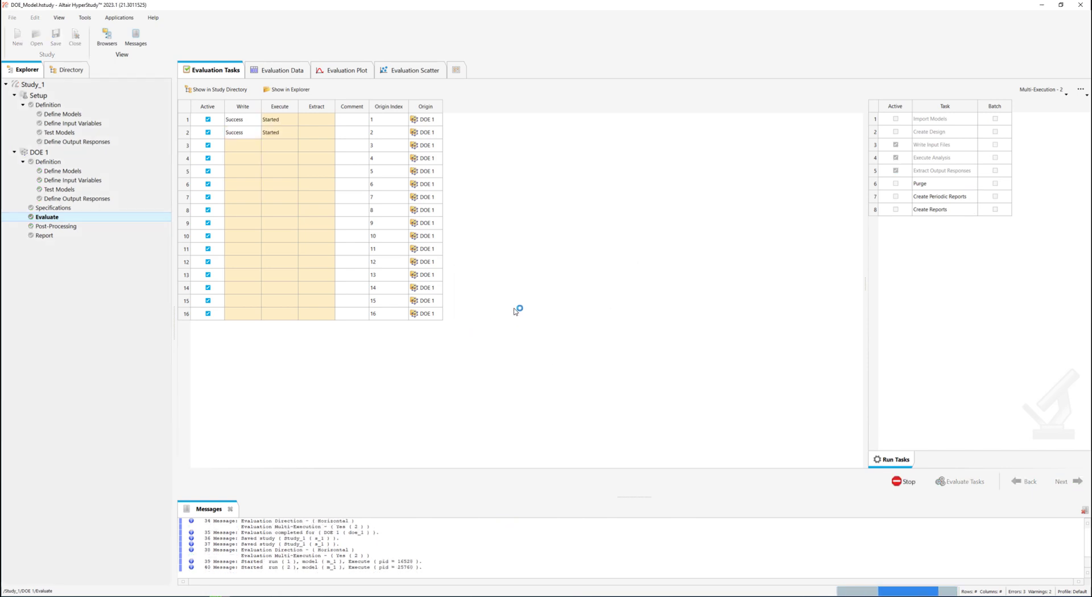
Review the Response 1 values of runs 1–16 (4.44 to 18.74) in the Evaluation Data table.
click(279, 70)
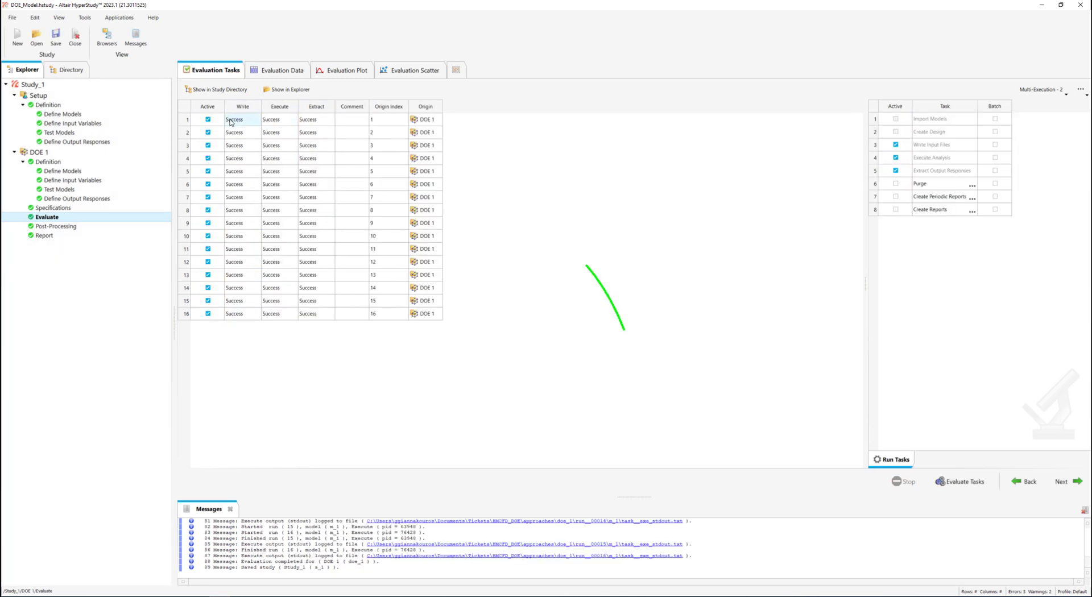
click(281, 71)
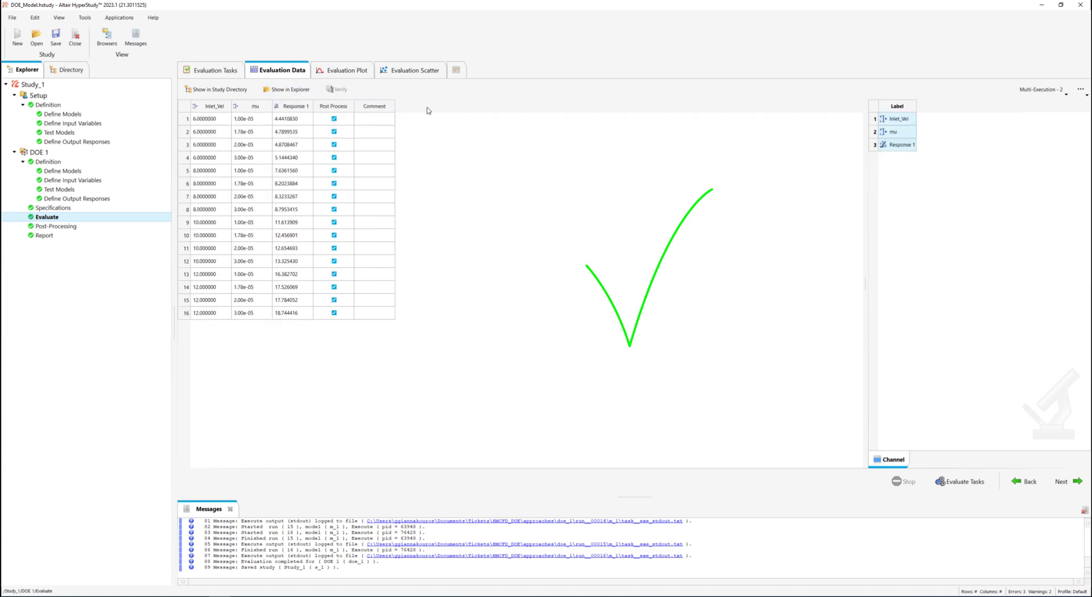
drag(293, 118, 312, 317)
click(360, 341)
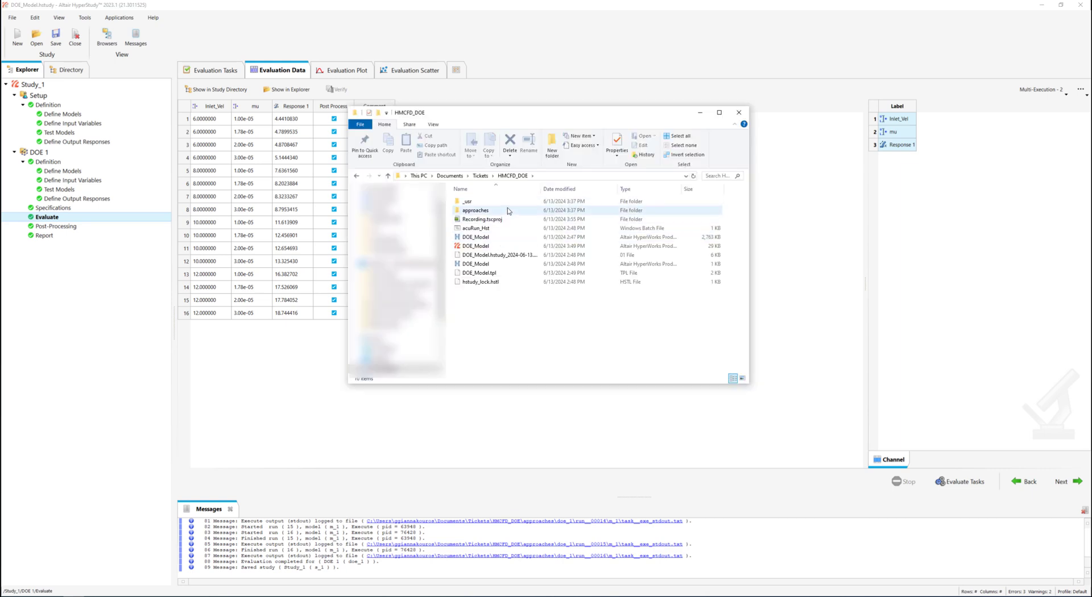
Browse approaches > doe_1 into run_00001's m_1 folder, then into run_00009's m_1 folder.
double_click(508, 210)
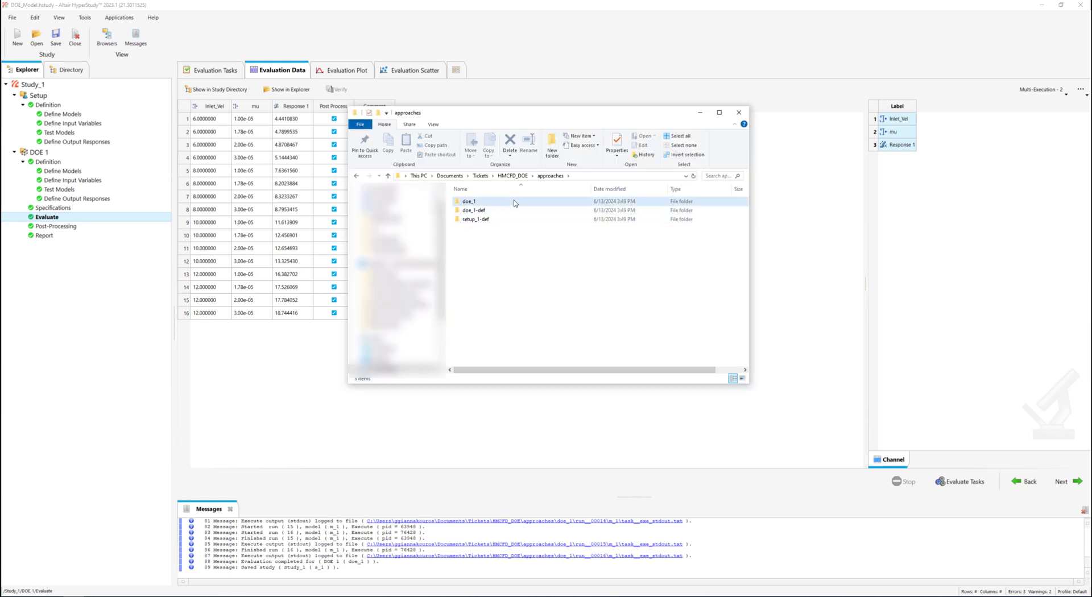
double_click(515, 203)
double_click(517, 202)
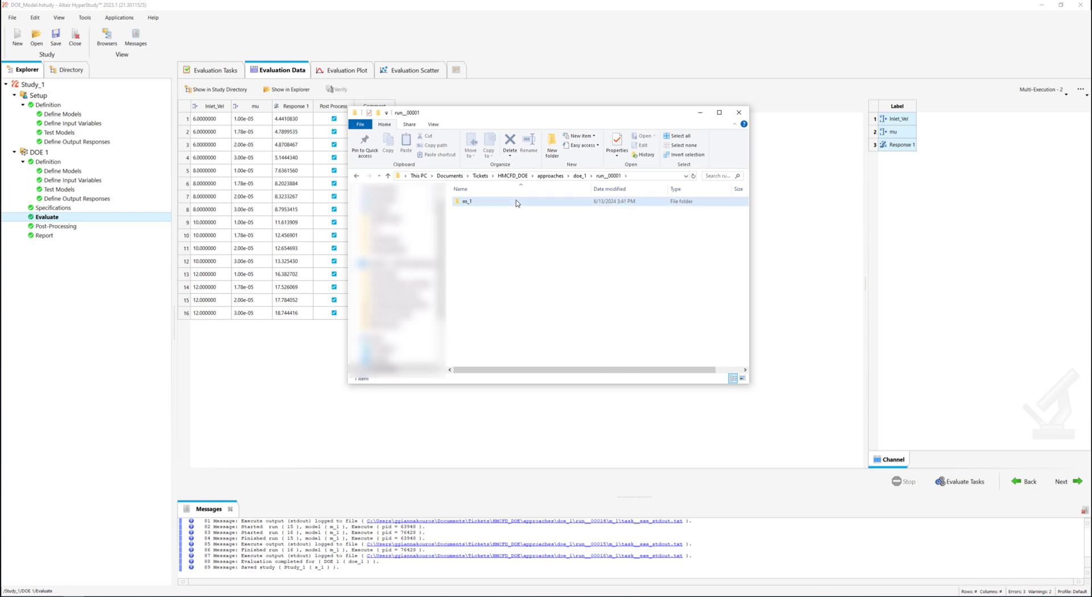
double_click(517, 202)
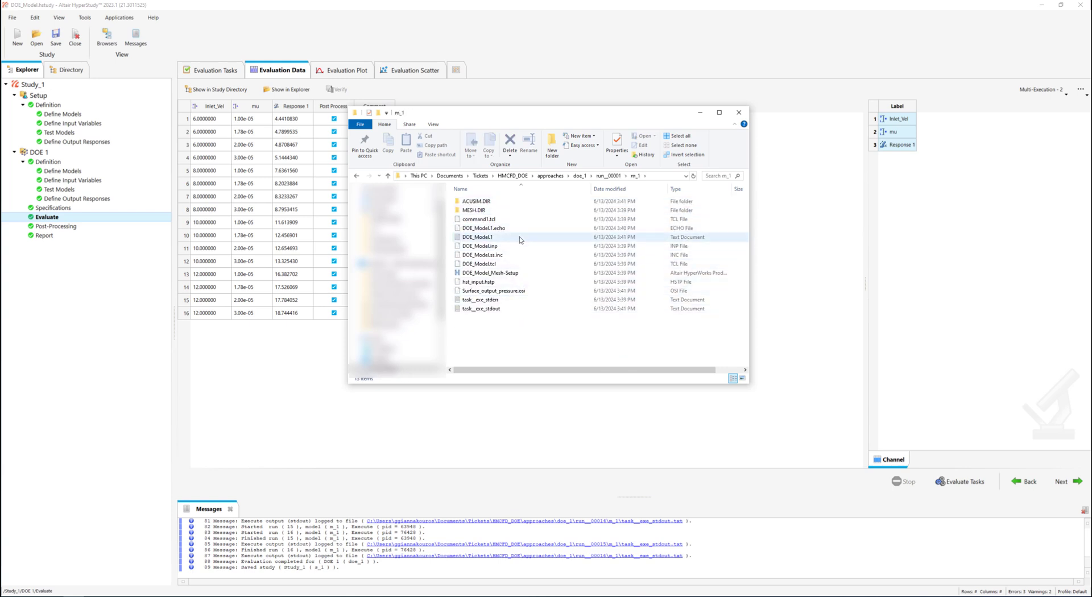
click(579, 175)
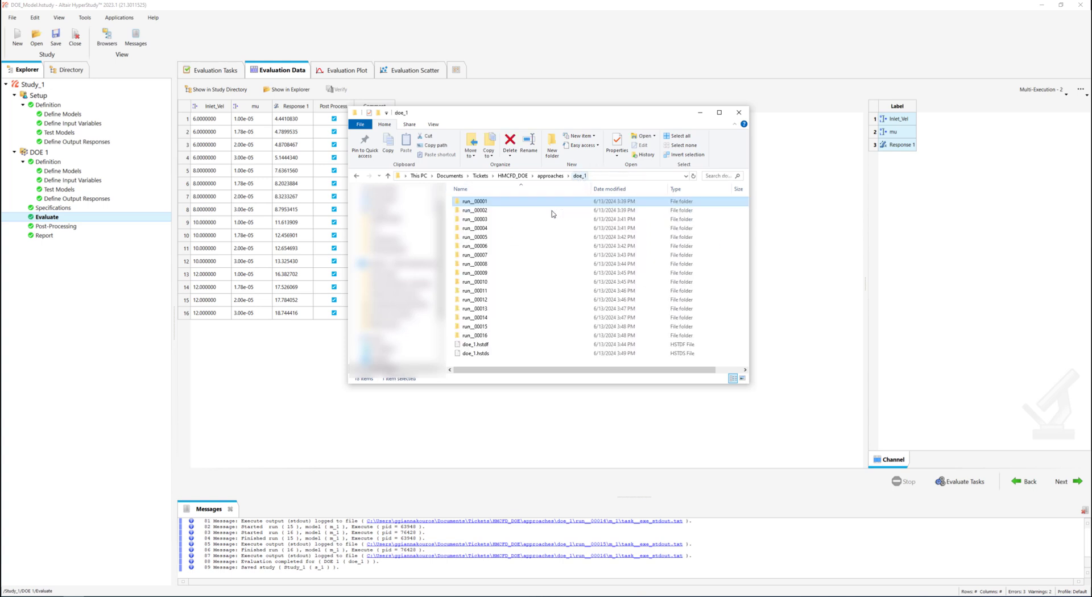
double_click(519, 273)
double_click(487, 202)
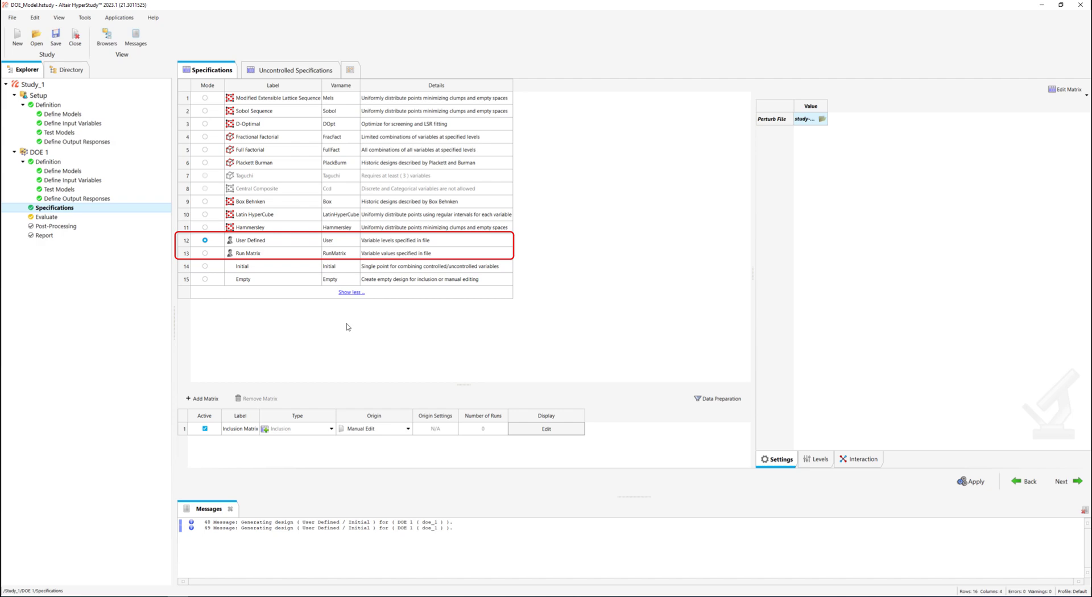
Open the DOE Methods help page with F1.
key(F1)
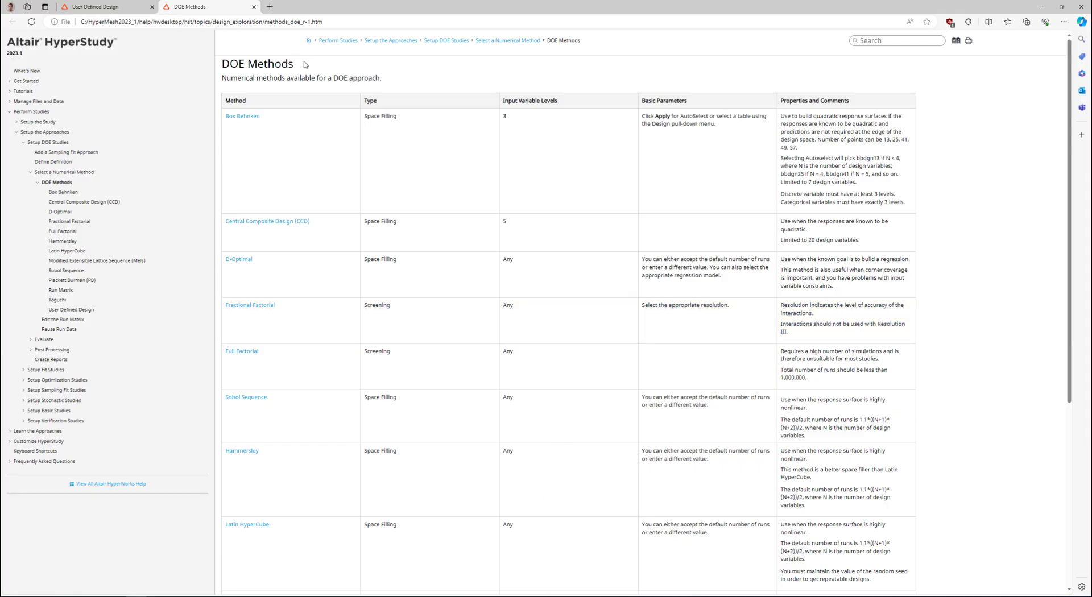
Scroll down the DOE Methods table and follow the User Defined Design link.
drag(305, 65, 182, 173)
scroll(183, 172, down, 5)
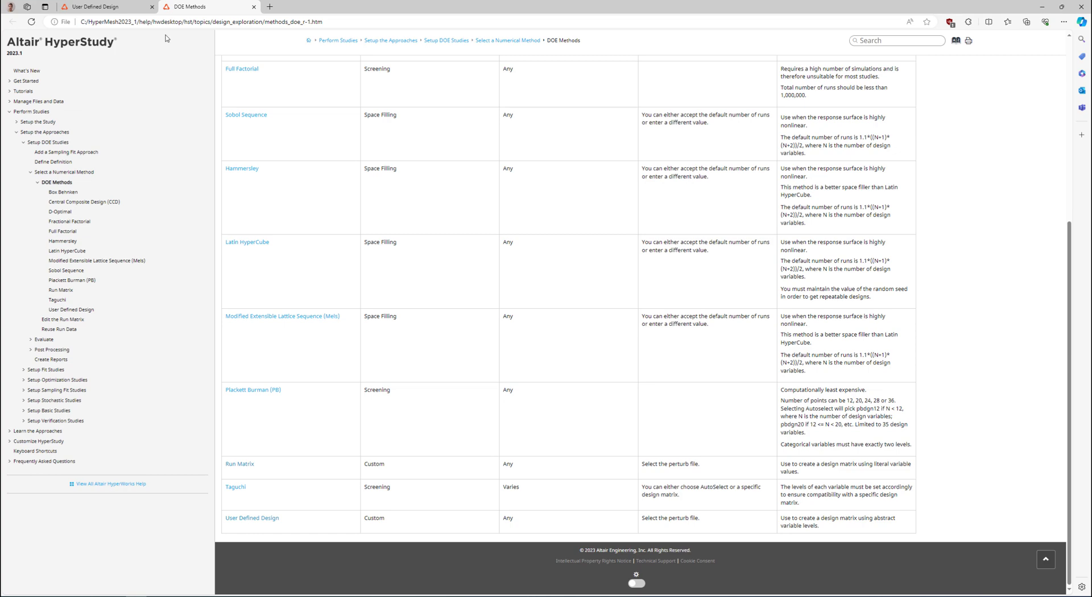
click(273, 519)
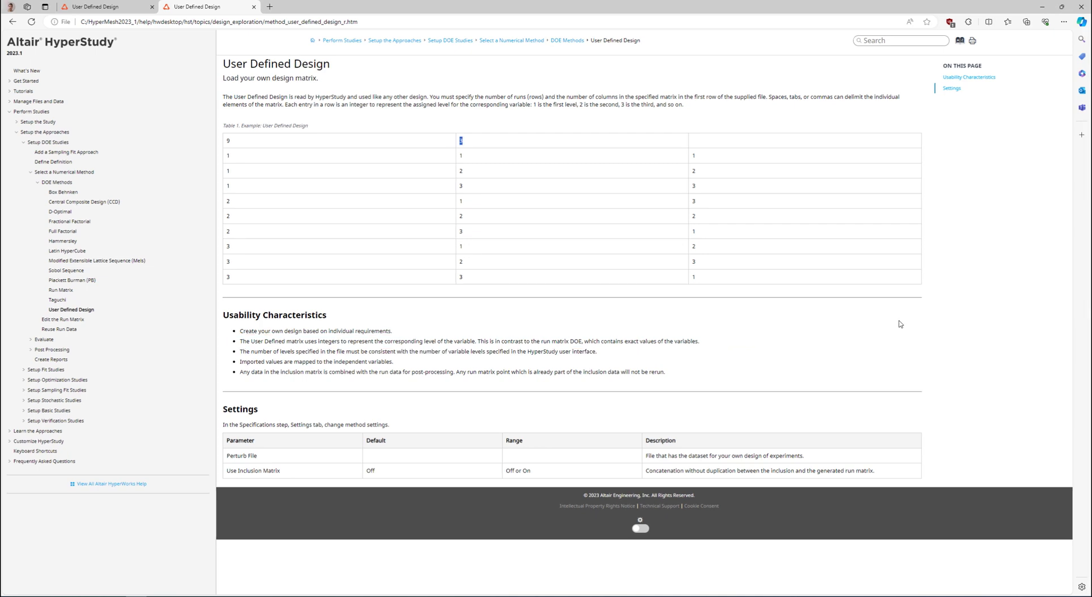
Show the Inlet_Vel and mu levels, then view Run_Table's file properties in Custom_Table.
click(1043, 7)
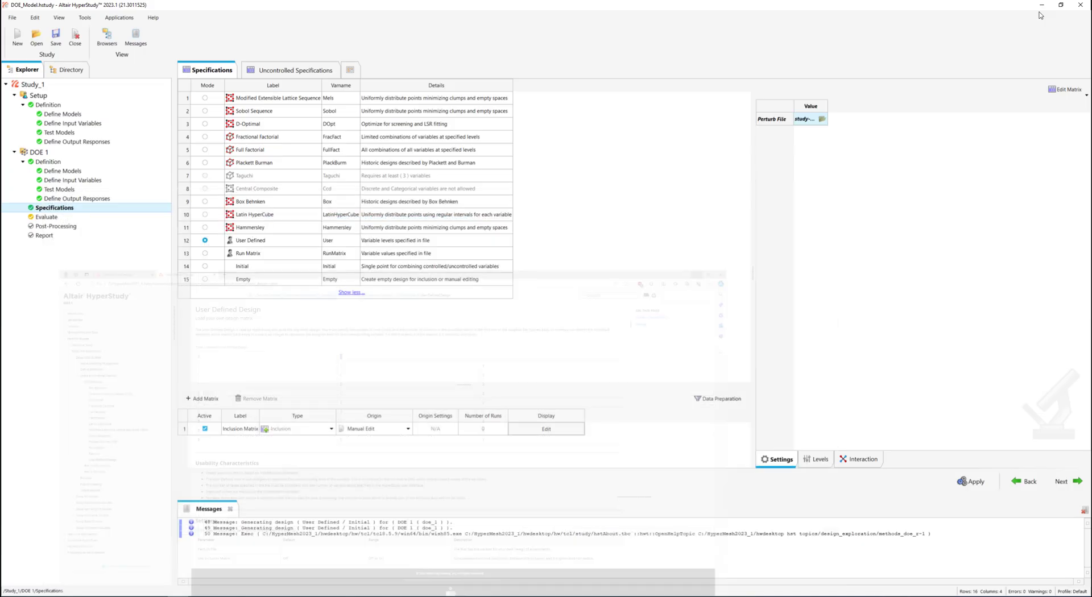
click(814, 459)
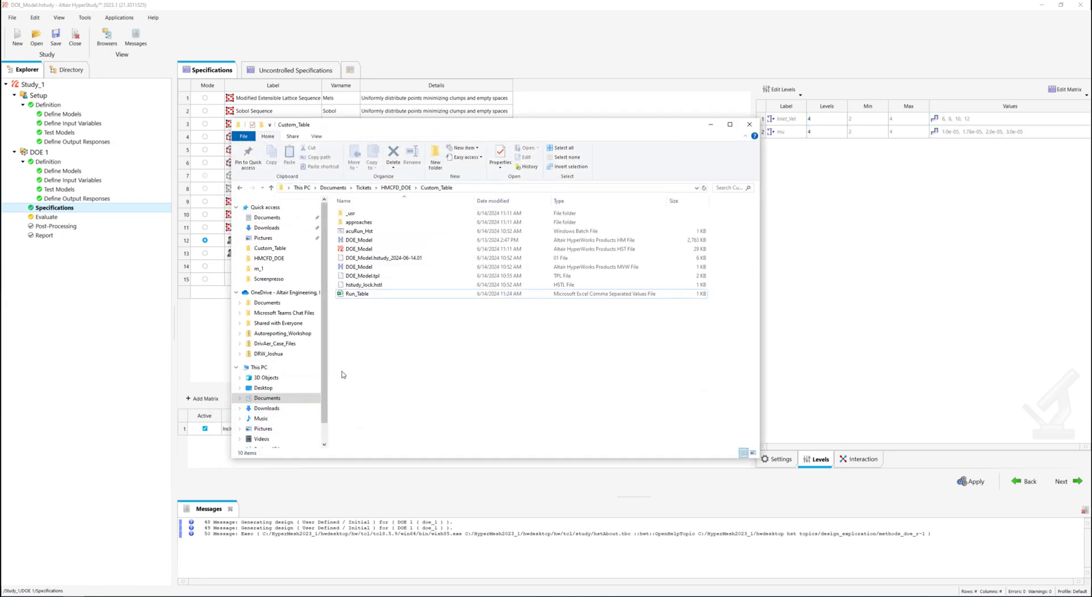
click(370, 294)
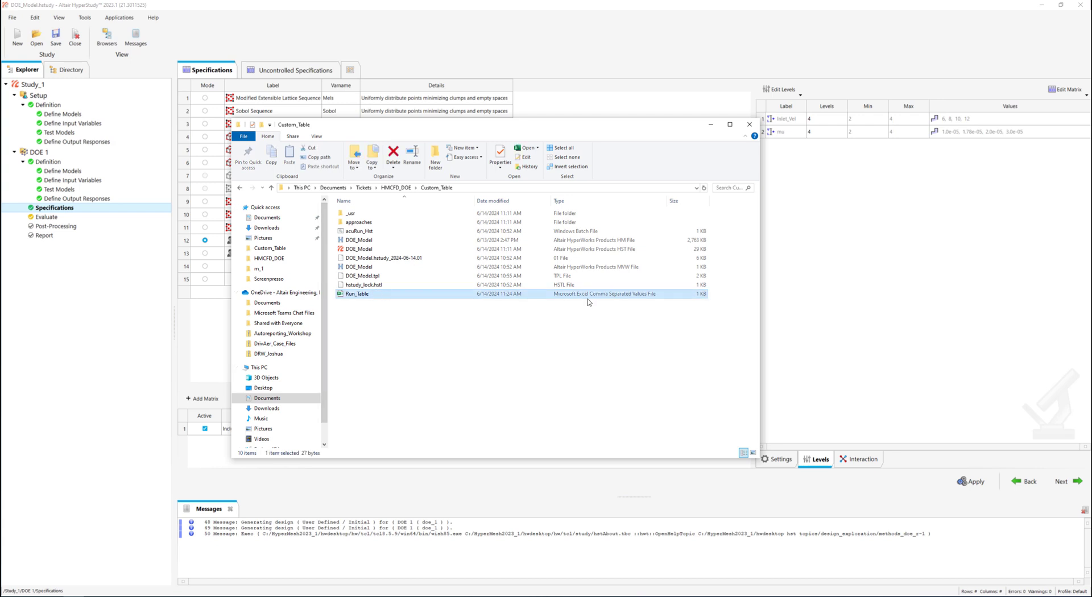
right_click(349, 297)
click(375, 478)
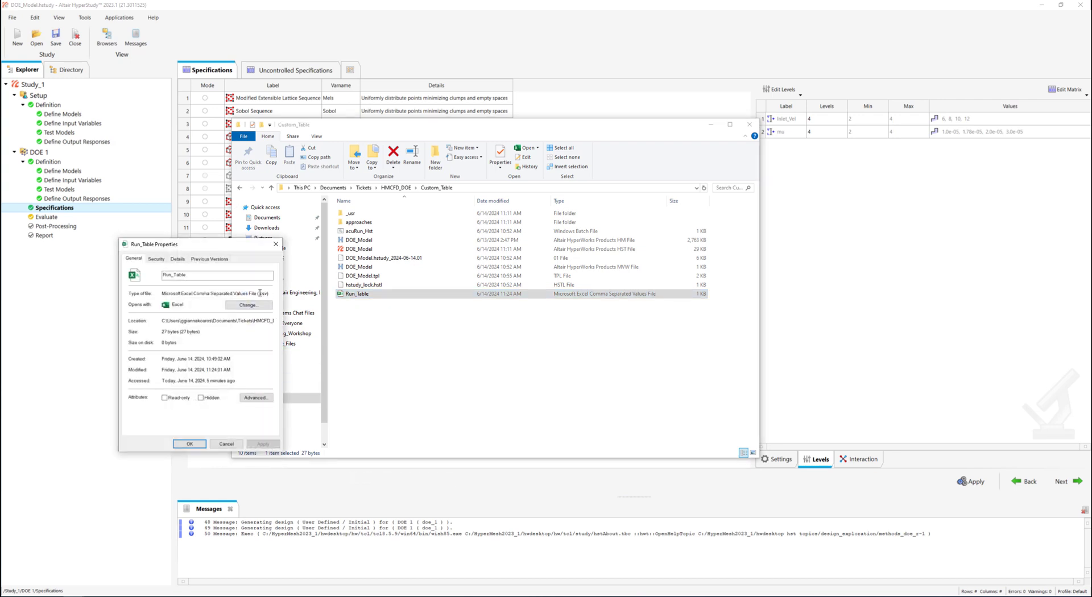
Open Run_Table.csv in Notepad++ to check its four runs of level pairs, then close it.
click(276, 245)
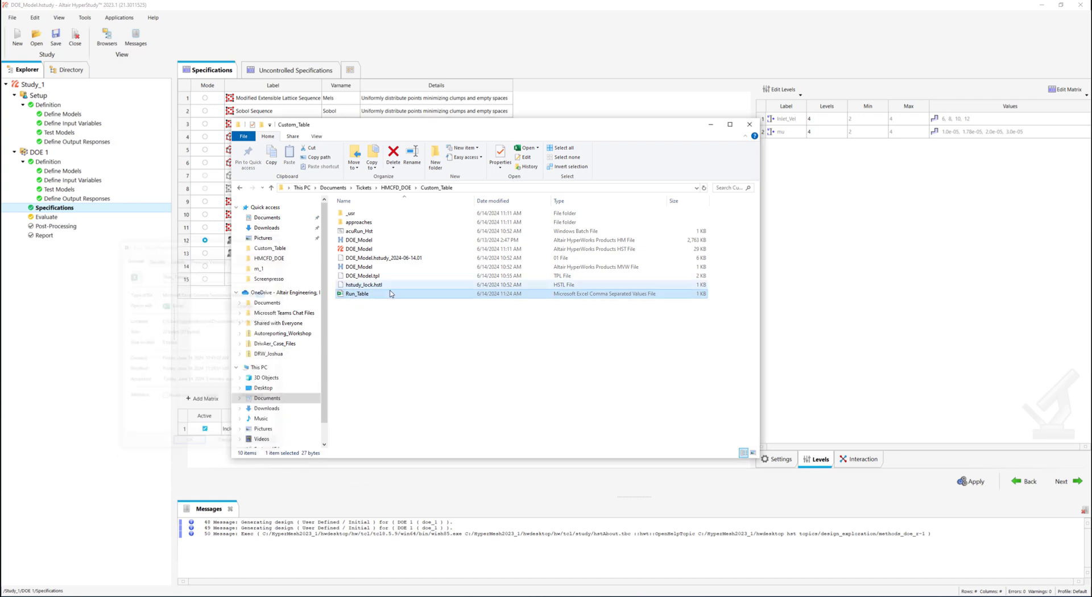
right_click(386, 294)
click(431, 340)
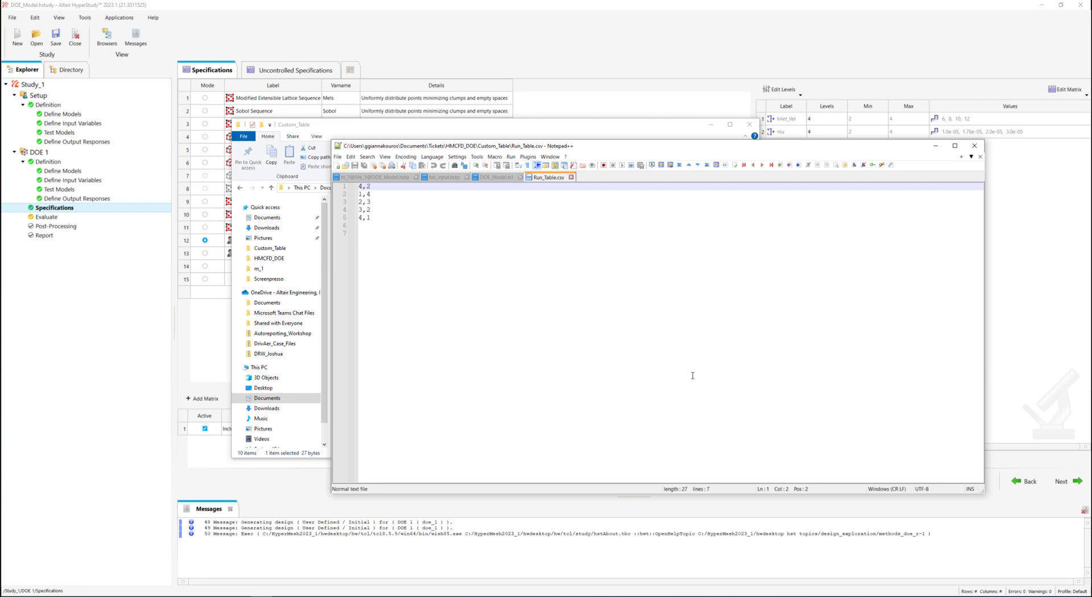
click(974, 146)
Set the Perturb File to Run_Table.csv, accept invalidating previous results, and apply the design.
click(750, 124)
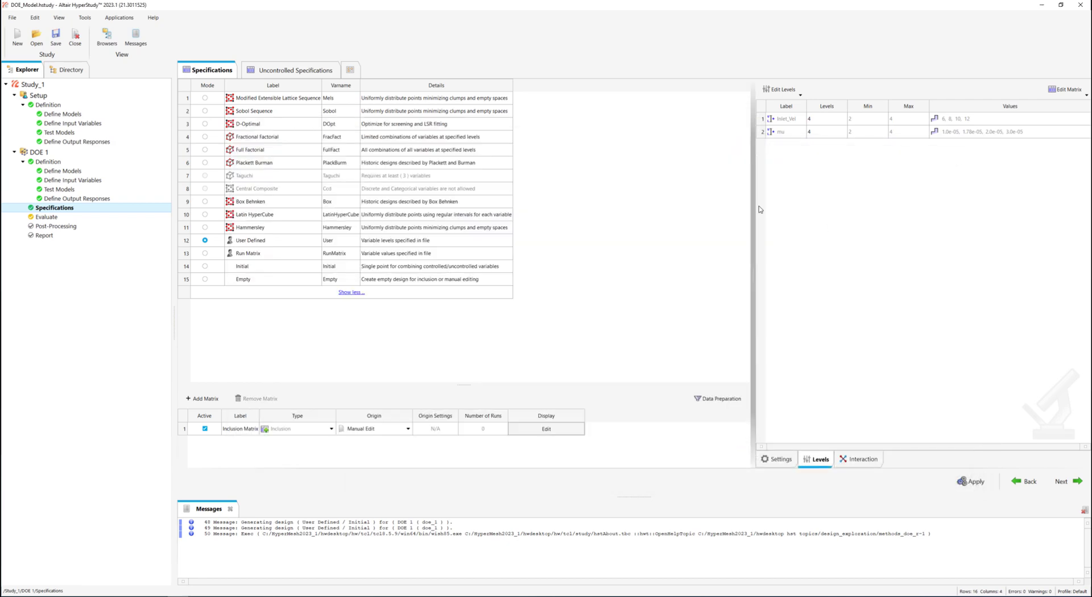
click(777, 459)
click(819, 119)
click(821, 119)
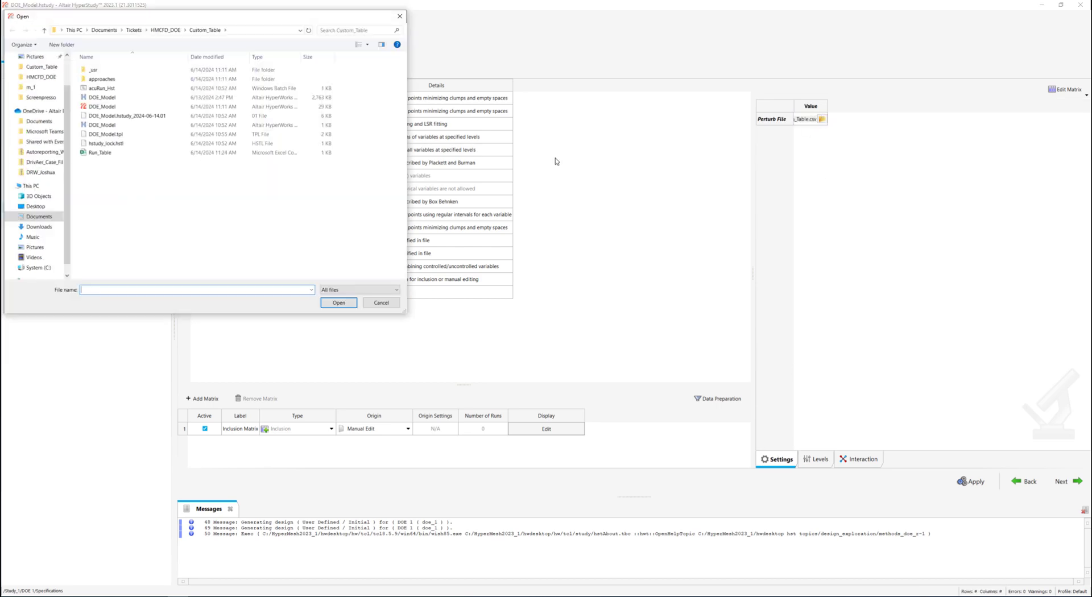
click(219, 154)
click(340, 302)
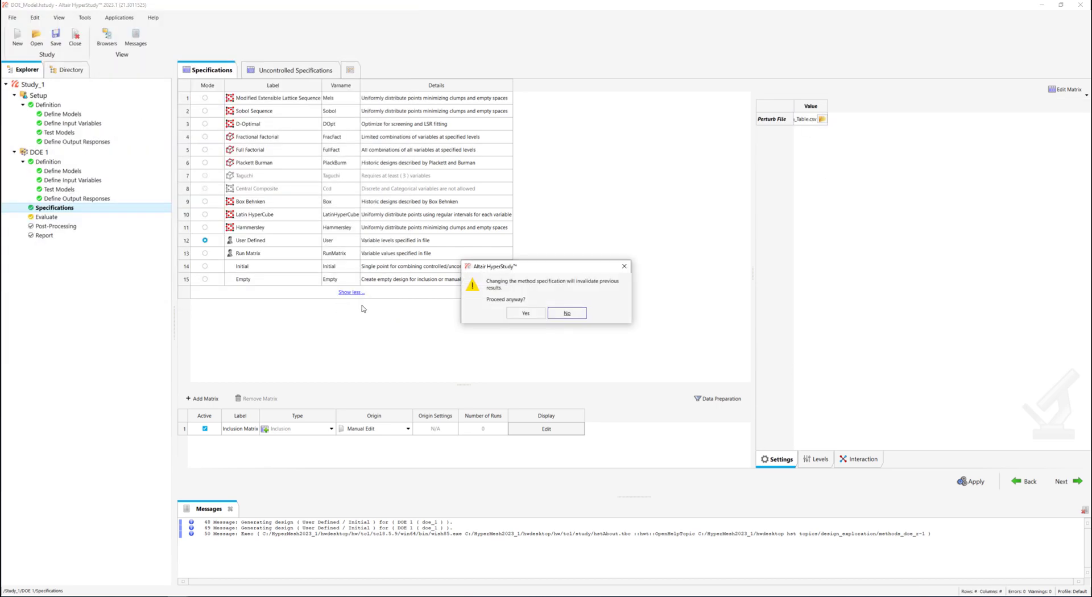
click(521, 313)
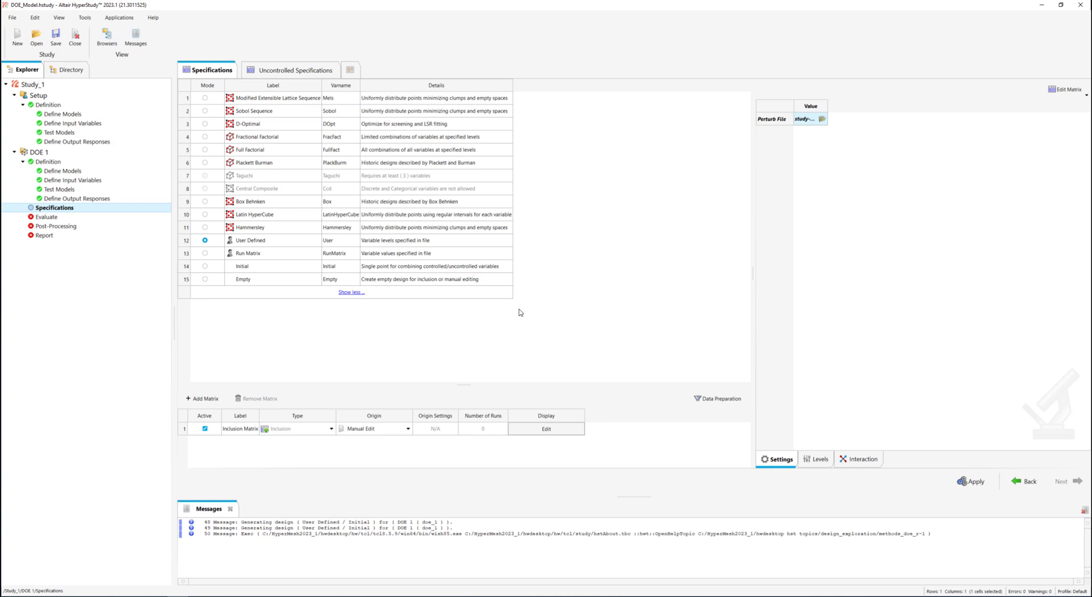
click(970, 482)
Check the four generated runs' input values and start evaluating them.
click(1076, 485)
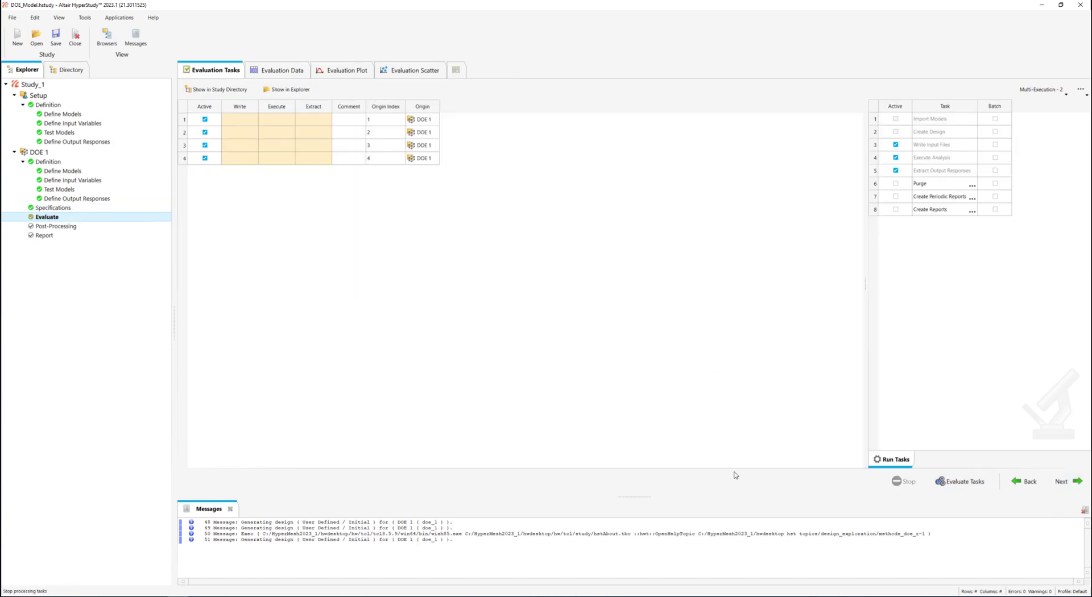
click(280, 71)
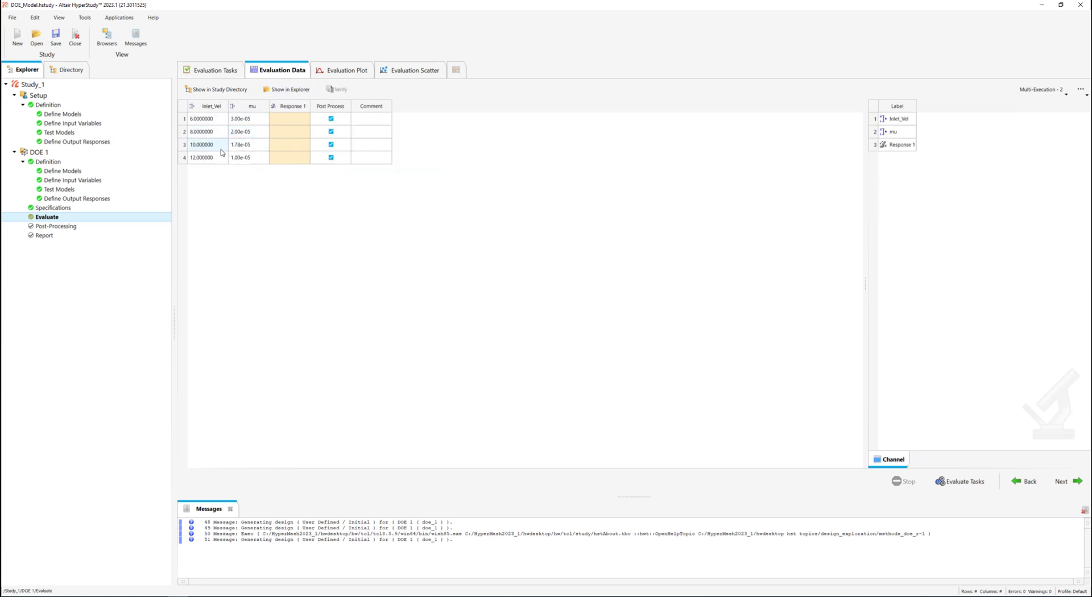
click(229, 74)
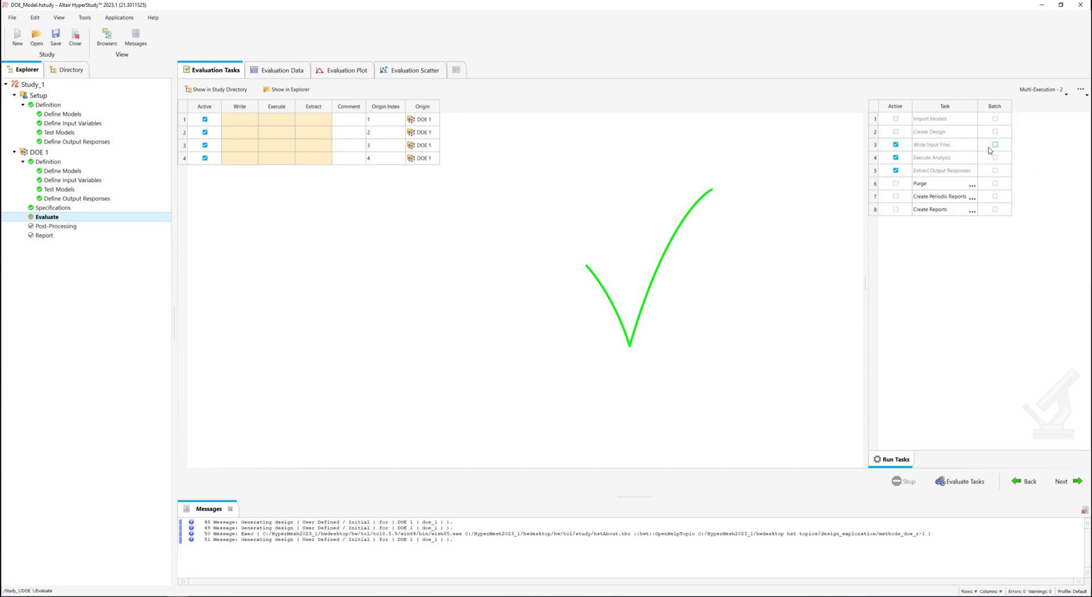
click(967, 490)
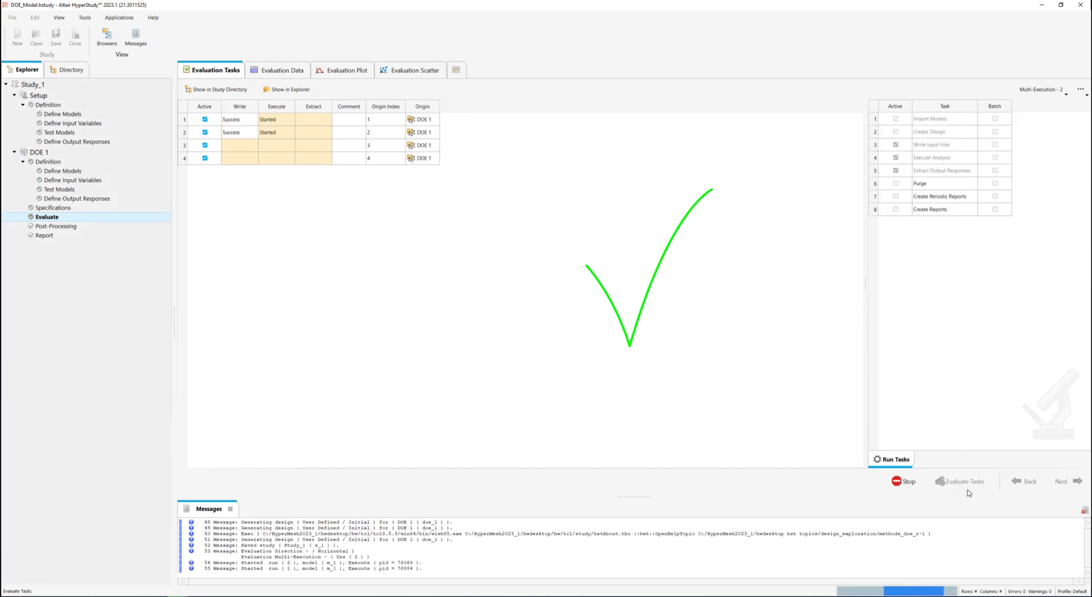